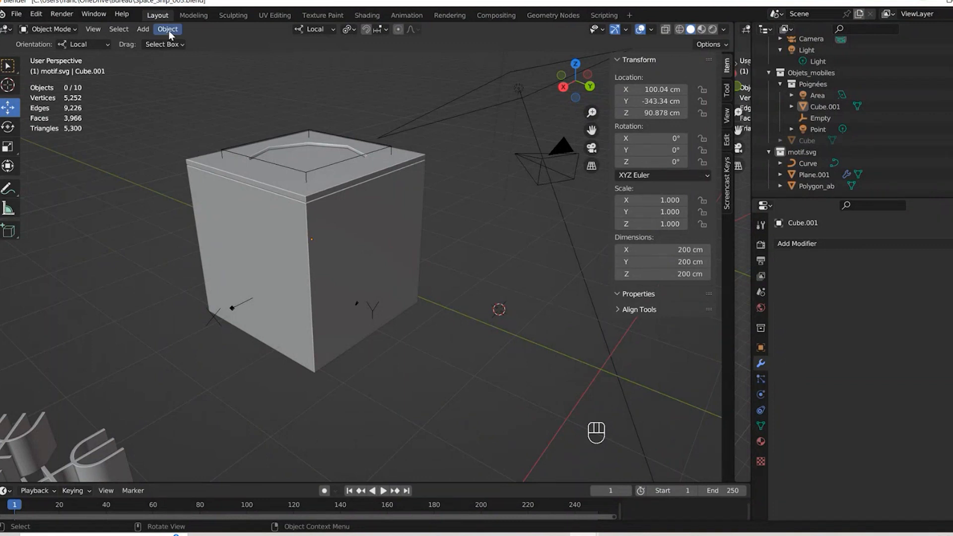
Add a 200 cm cube mesh in front of the existing box
left_click(143, 29)
mouse_move(145, 44)
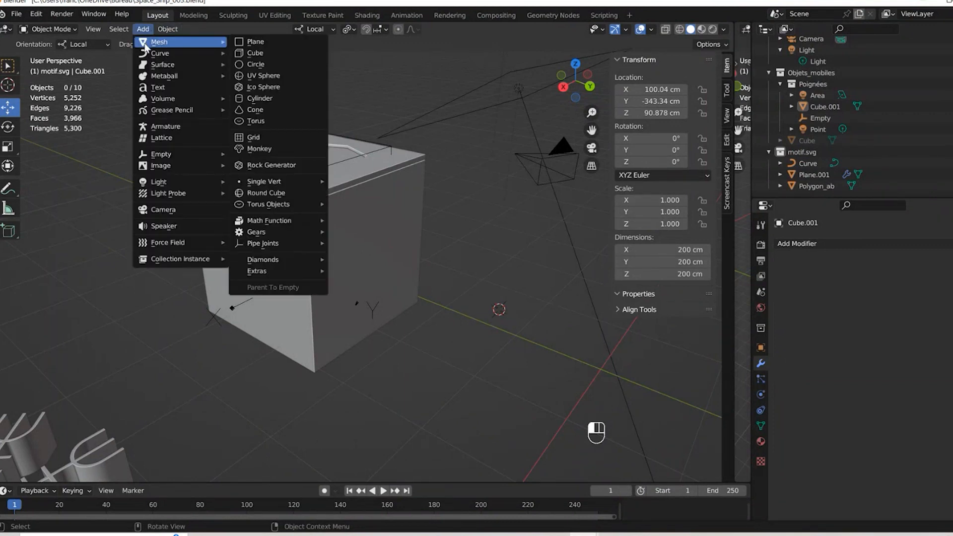
left_click(285, 53)
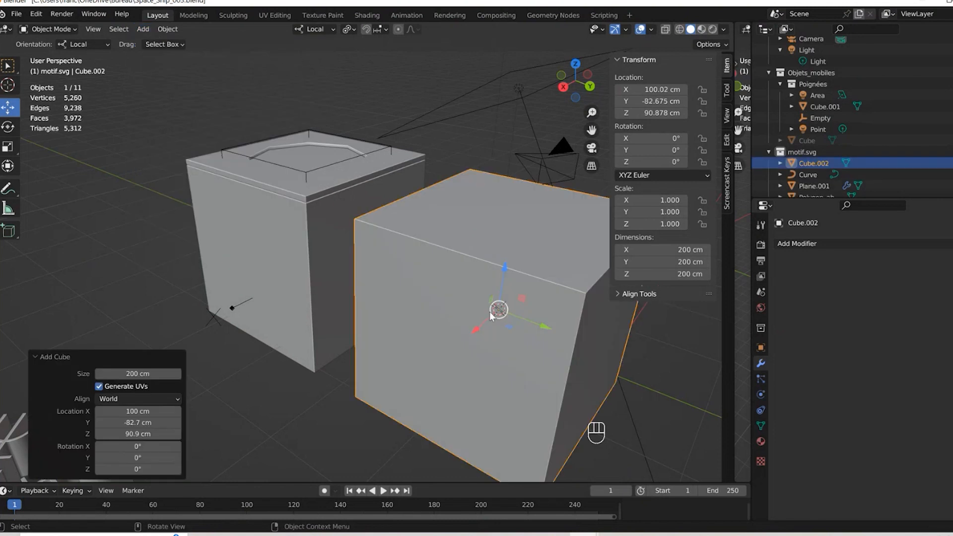
key("s")
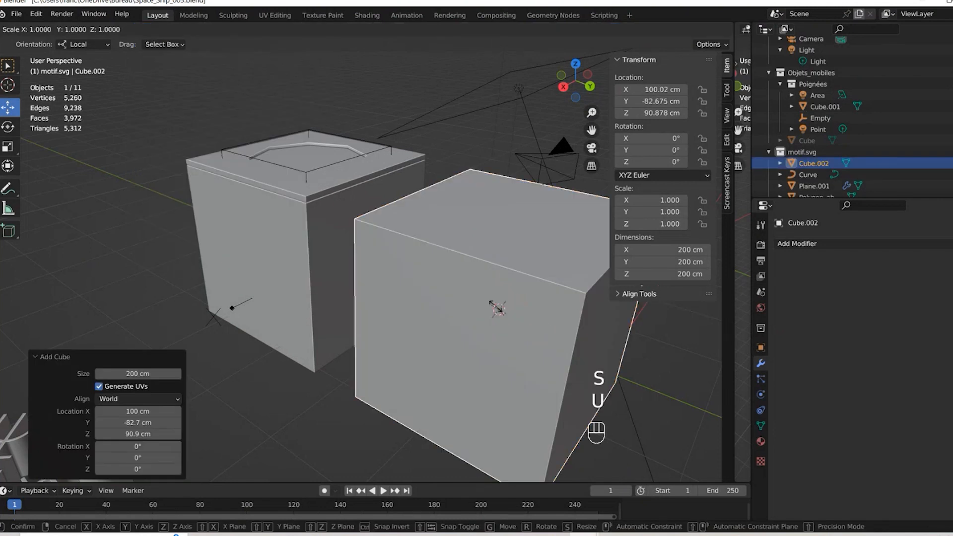
key("s")
key("y")
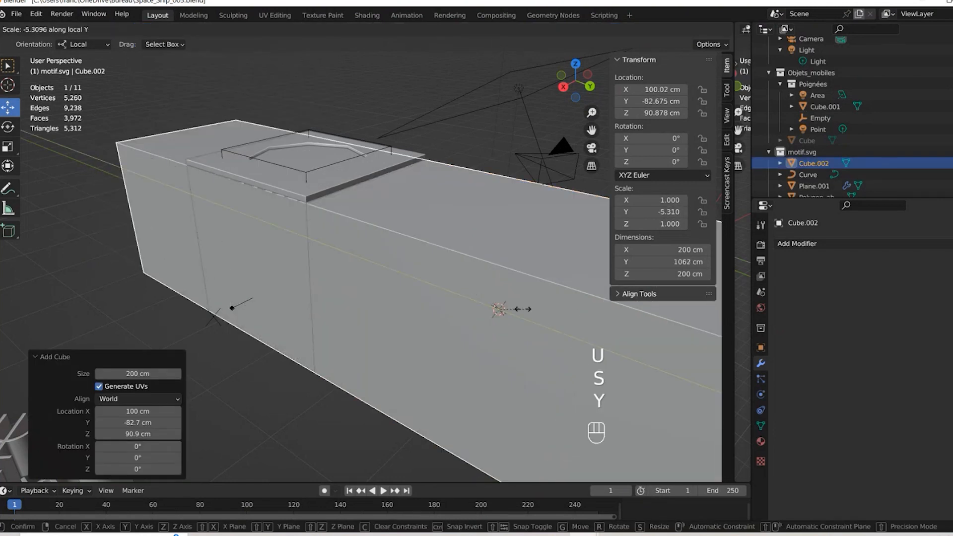
right_click(509, 262)
Scale the new cube along its local Y axis by about 0.034 to make a thin panel
key("s")
key("y")
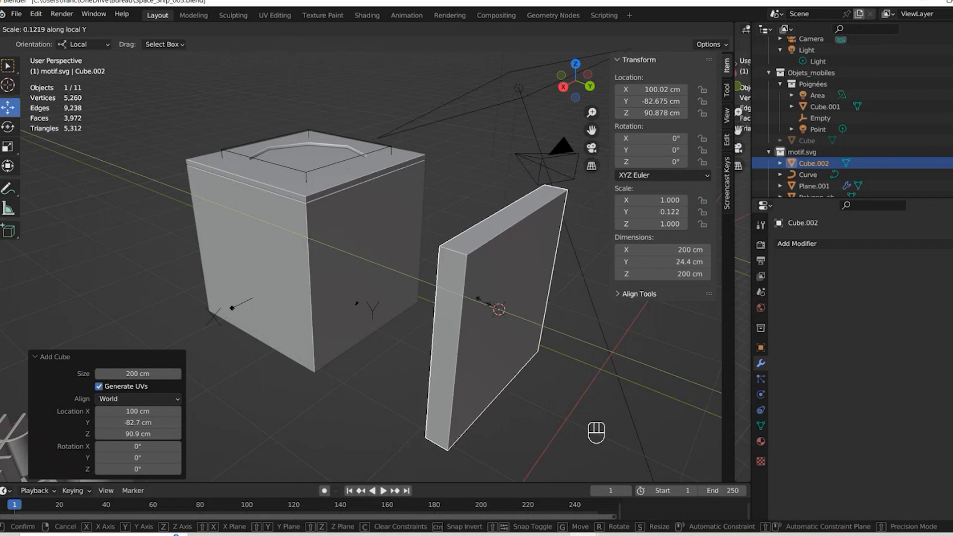
left_click(496, 312)
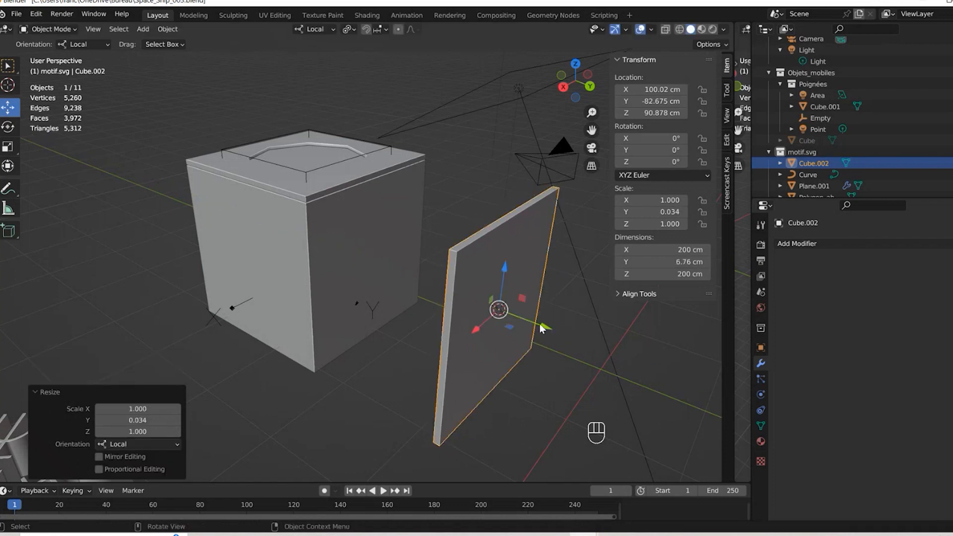
Move the thin panel along Y against the facing side of the box, at about Y -236.6 cm
key("g")
key("y")
left_click(406, 278)
mouse_move(406, 278)
middle_mouse_down("alt")
mouse_move(470, 250)
mouse_move(412, 267)
middle_mouse_up("alt")
key("g")
key("y")
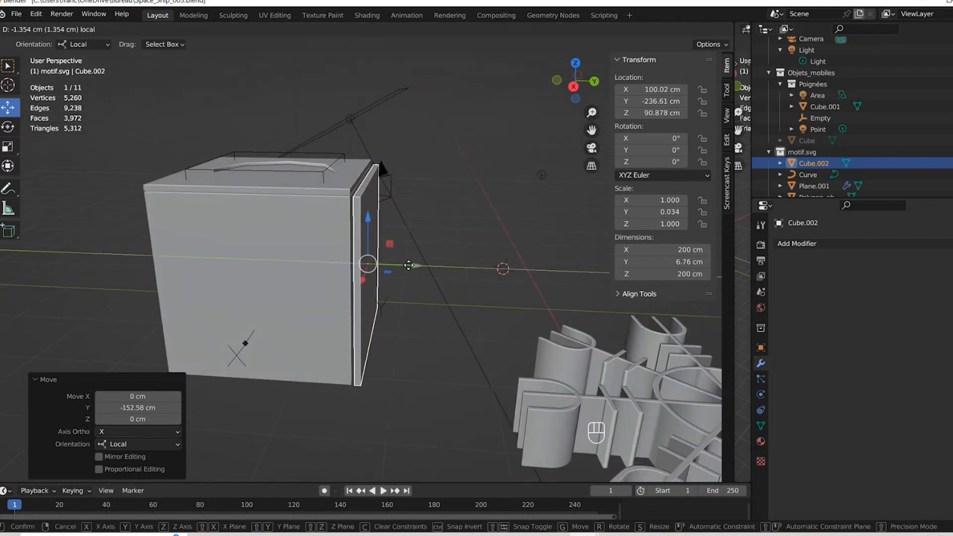
left_click_drag(409, 266, 408, 265)
Duplicate the thin panel and raise the copy about 114 cm along Z
middle_click_drag(408, 265, 391, 258)
scroll(392, 257, "up", 4)
key("Caps_Lock")
mouse_move(406, 187)
middle_mouse_down()
mouse_move(438, 256)
mouse_move(422, 175)
middle_mouse_up()
key("Caps_Lock")
key("ctrl+c")
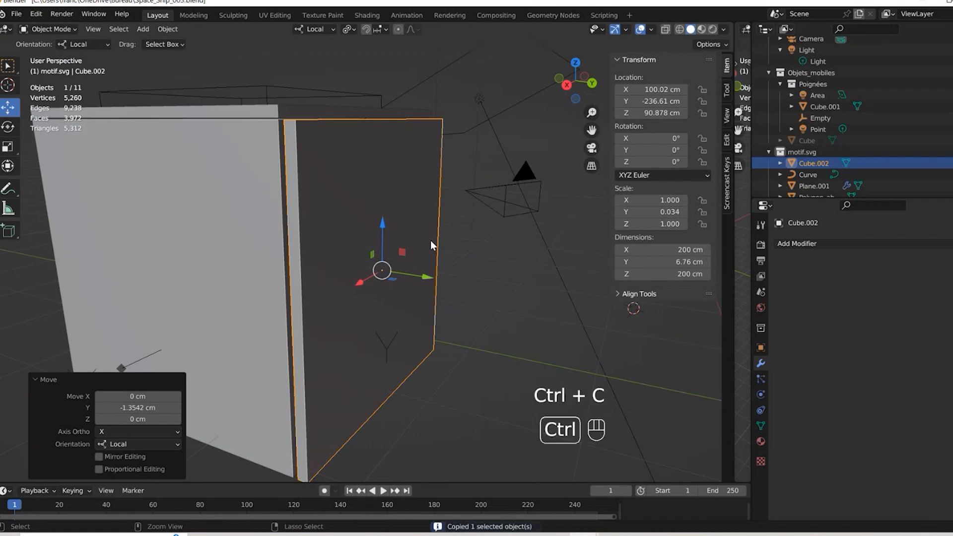
key("ctrl+v")
left_click_drag(380, 231, 383, 67)
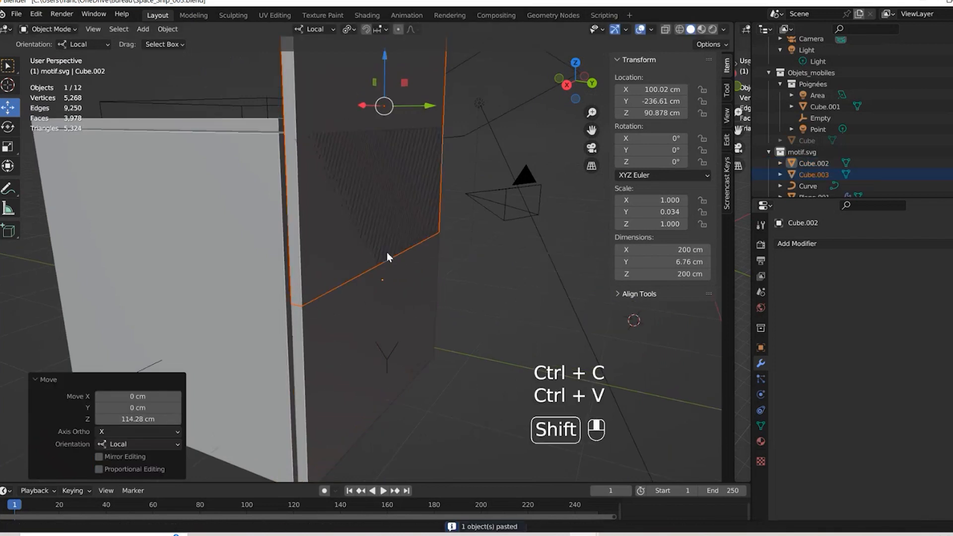
Scale the raised copy into a narrow strip, by about 0.177 along X and about 0.566 along Z
middle_click_drag(399, 166, 460, 280, "shift")
key("s")
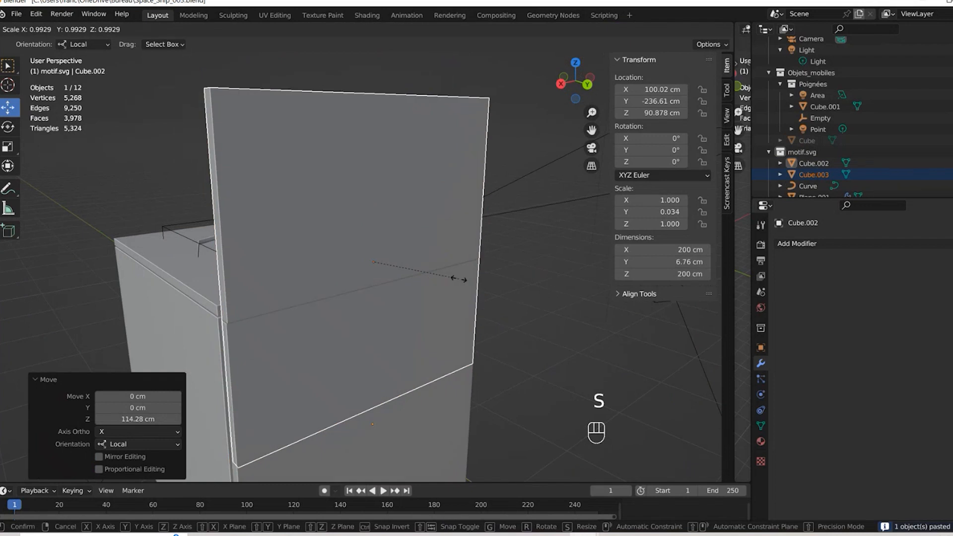
key("x")
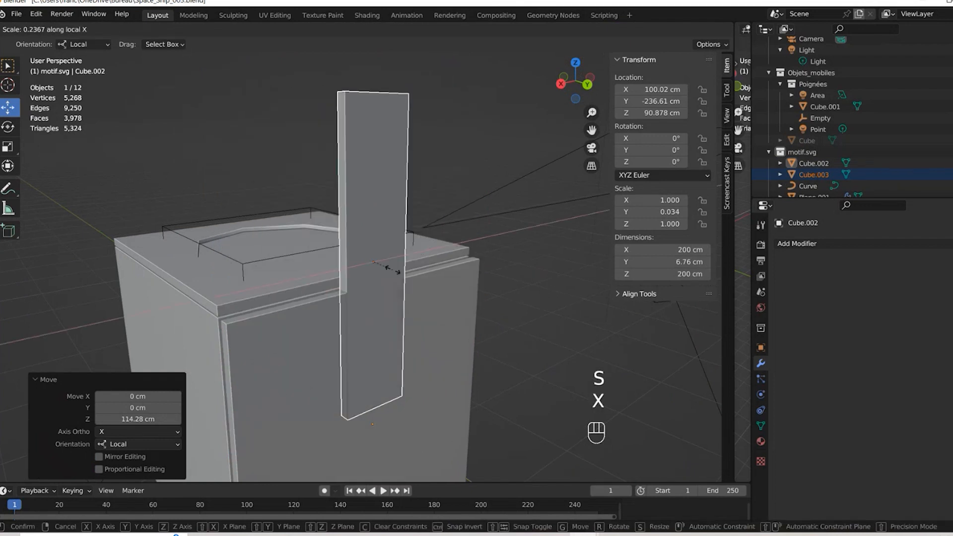
left_click(389, 276)
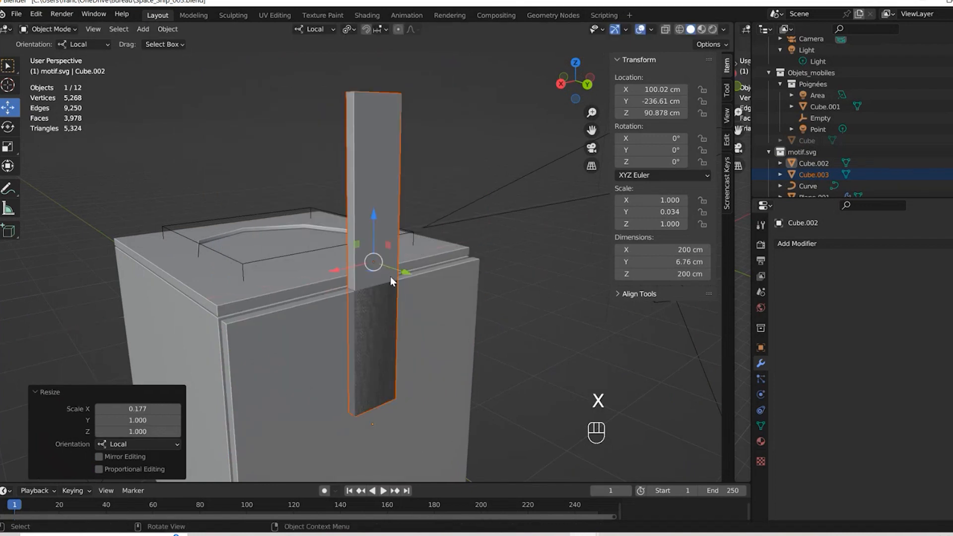
key("s")
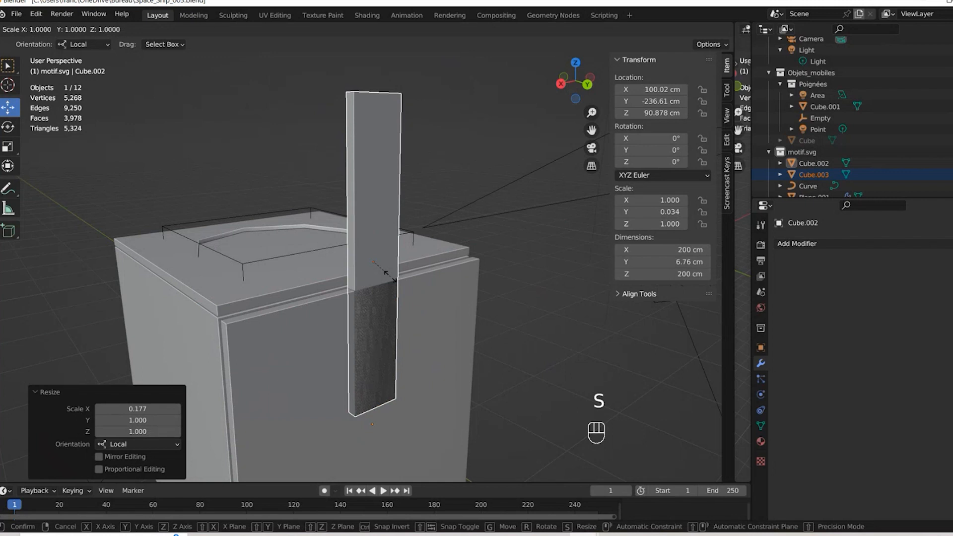
key("z")
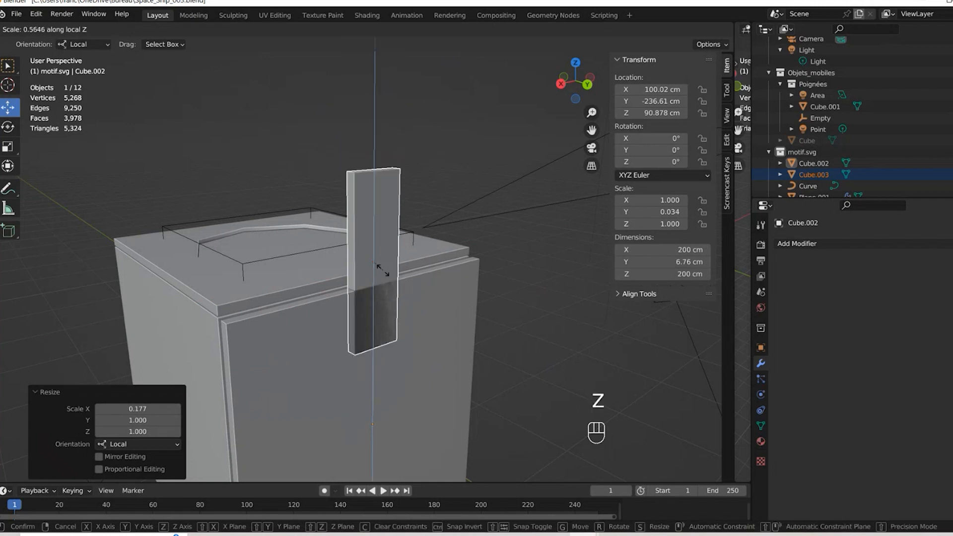
left_click(381, 271)
Position the strip across the panel's upper edge near one end, with a copy offset about 74 cm along X
left_click_drag(373, 228, 373, 303)
left_click_drag(346, 341, 383, 362)
key("ctrl+c")
key("ctrl+v")
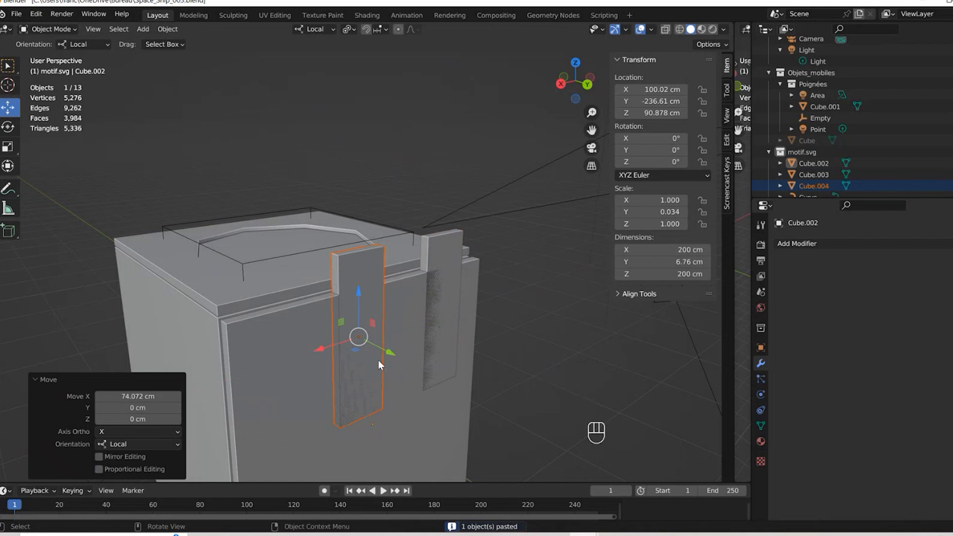
Enable X-ray, enlarge the outliner and open only the middle strip for mesh editing
key("Tab")
key("alt+z")
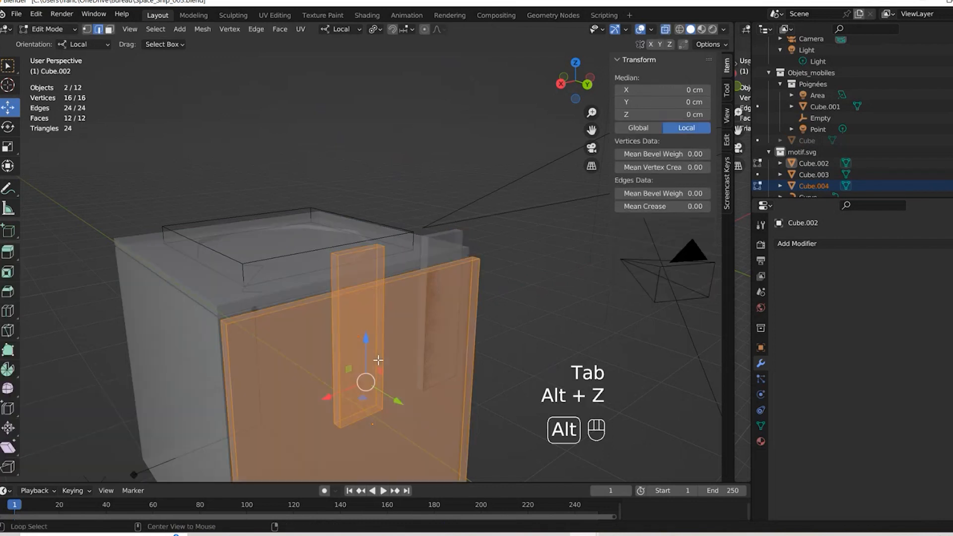
middle_click_drag(402, 395, 407, 311, "shift")
key("Tab")
key("Tab")
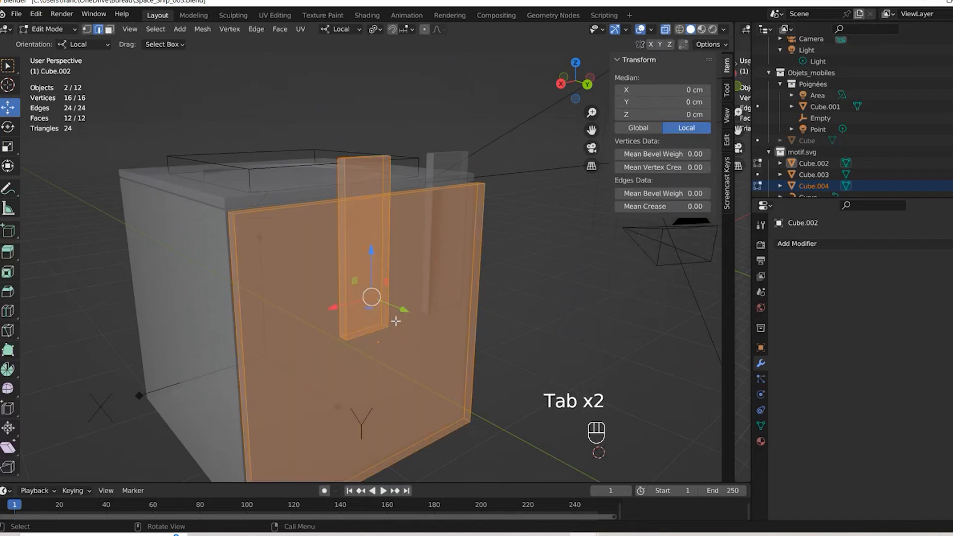
left_click_drag(815, 197, 814, 287)
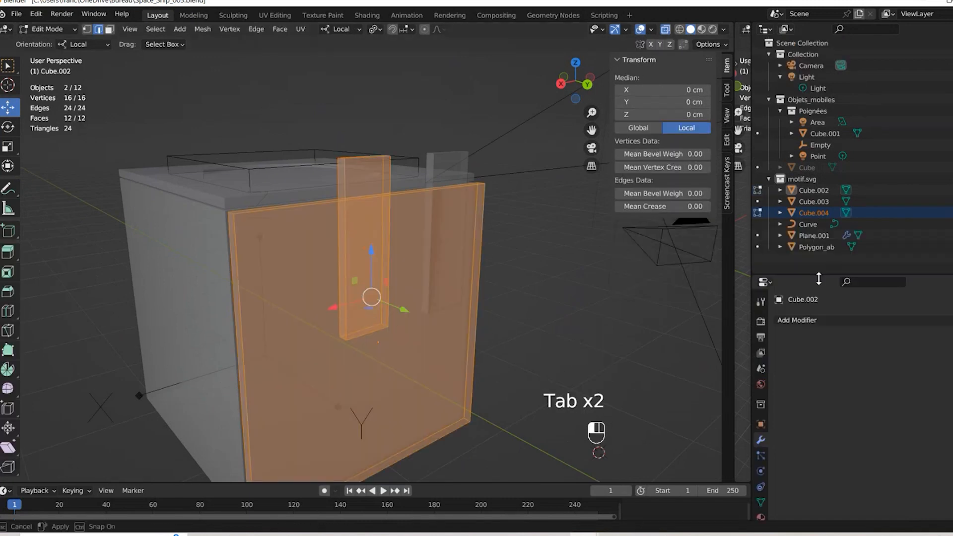
key("Tab")
left_click(813, 202)
left_click(813, 212)
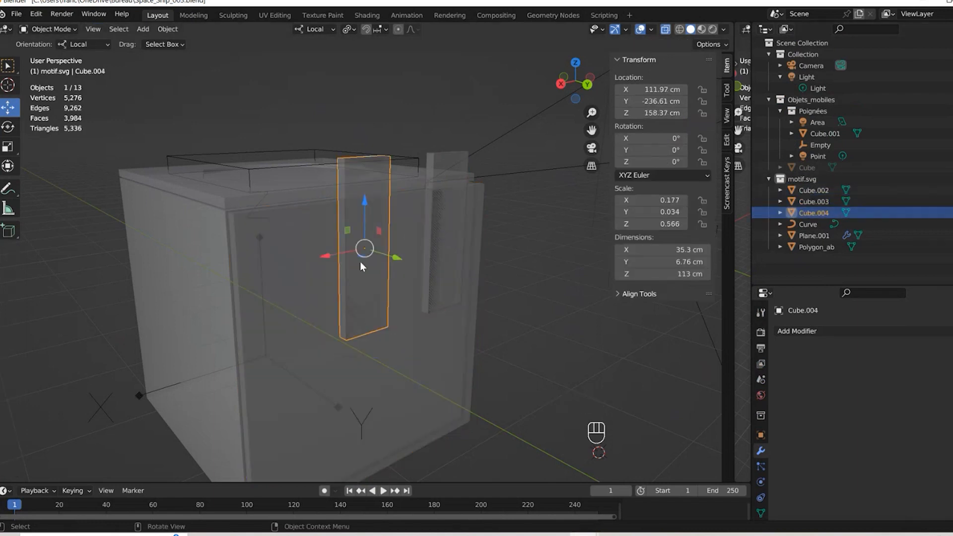
key("Tab")
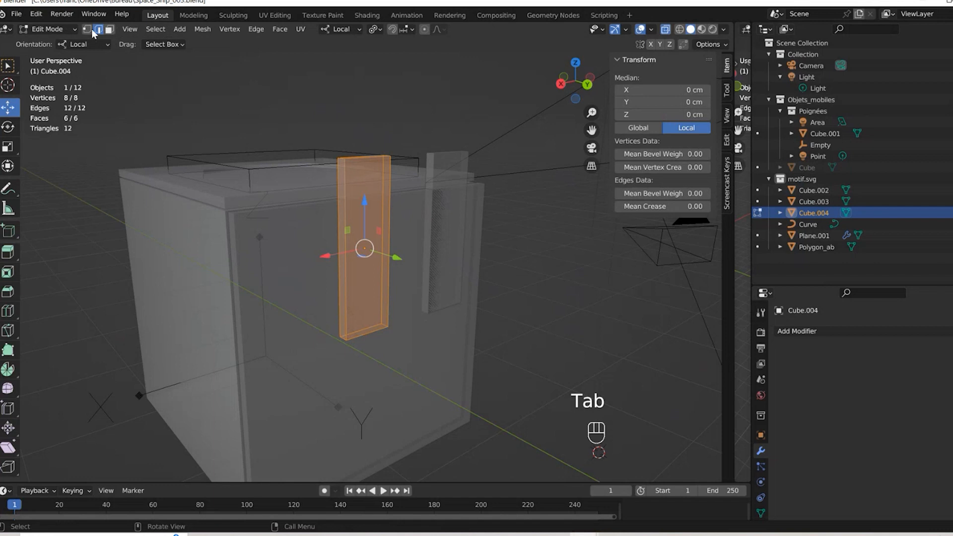
Shorten the middle strip by raising its bottom vertices and lowering its top vertices about 14.5 cm, then return to solid Object Mode
left_click_drag(319, 301, 398, 379)
left_click_drag(361, 304, 361, 205)
left_click_drag(328, 123, 407, 171)
left_click_drag(369, 115, 368, 141)
mouse_move(368, 142)
middle_mouse_down()
mouse_move(453, 134)
mouse_move(400, 157)
mouse_move(377, 153)
middle_mouse_up()
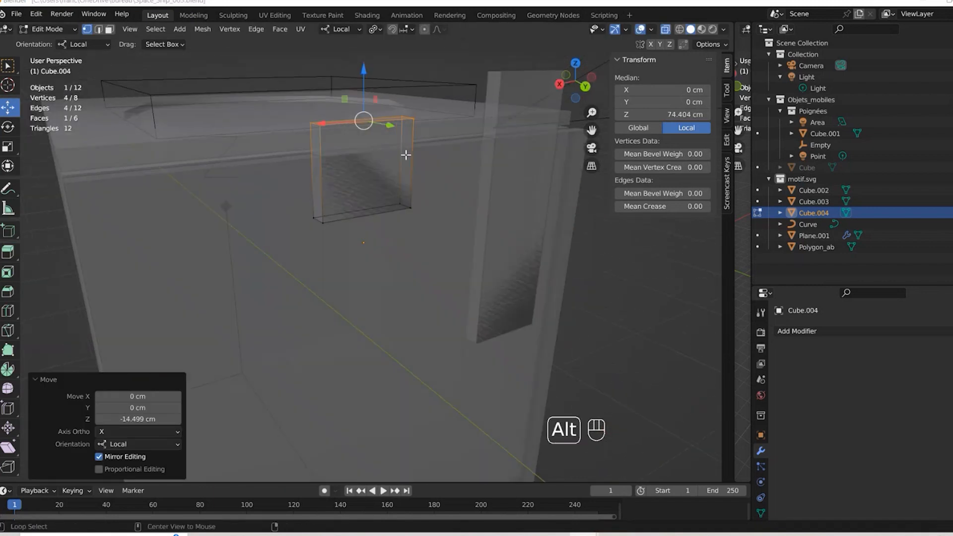
key("alt+Tab")
key("alt+z")
mouse_move(422, 221)
middle_mouse_down()
mouse_move(430, 209)
mouse_move(418, 223)
middle_mouse_up()
left_click(75, 29)
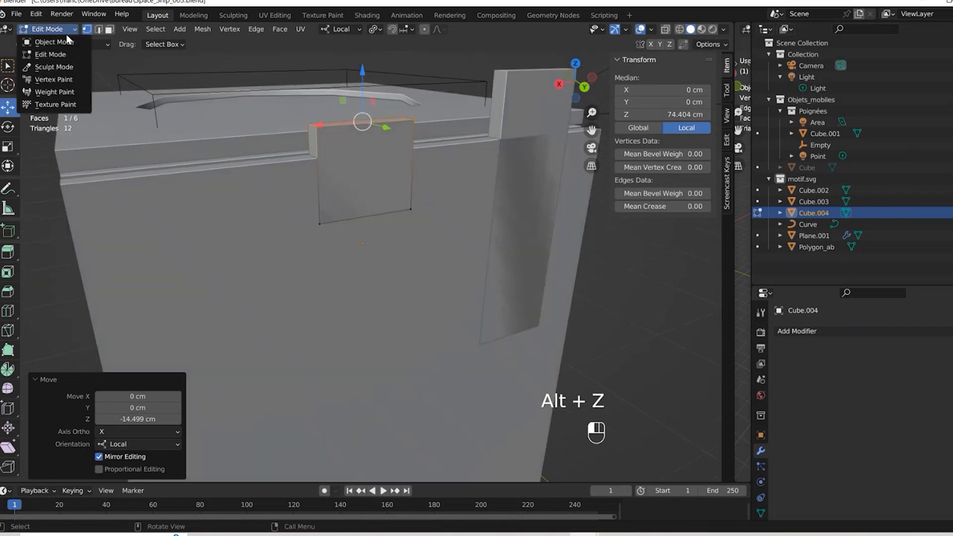
left_click(71, 41)
Duplicate the tall strip and place the copy on the other side of the short block, at about X 154.5 cm
left_click(523, 169)
middle_click_drag(523, 170, 472, 230)
key("ctrl+c")
key("ctrl+v")
left_click_drag(472, 229, 228, 277, "shift")
left_click(380, 161)
left_click(249, 193)
left_click(255, 186)
left_click_drag(212, 273, 232, 271)
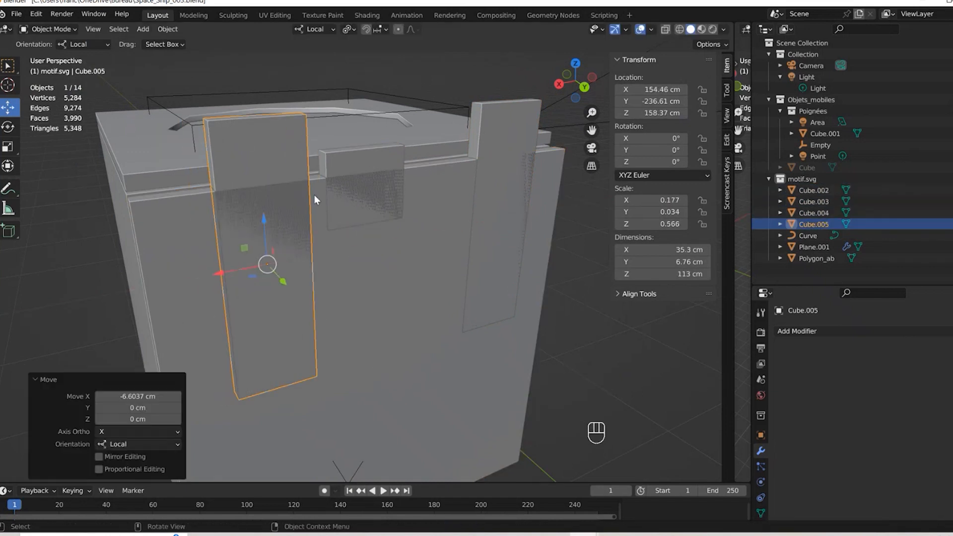
Duplicate the short block about 90 cm along X to the panel's corner and enter mesh editing
left_click(372, 187)
key("ctrl+c")
key("ctrl+v")
left_click_drag(339, 254, 94, 261)
middle_click_drag(133, 179, 203, 171)
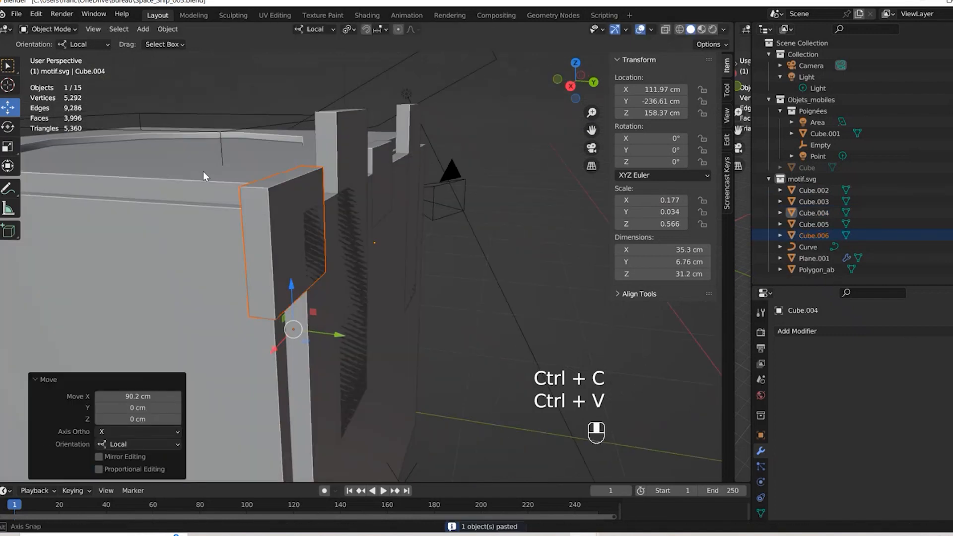
middle_click_drag(276, 240, 315, 241, "shift")
scroll(333, 207, "up", 4)
scroll(333, 207, "down", 3)
key("Tab")
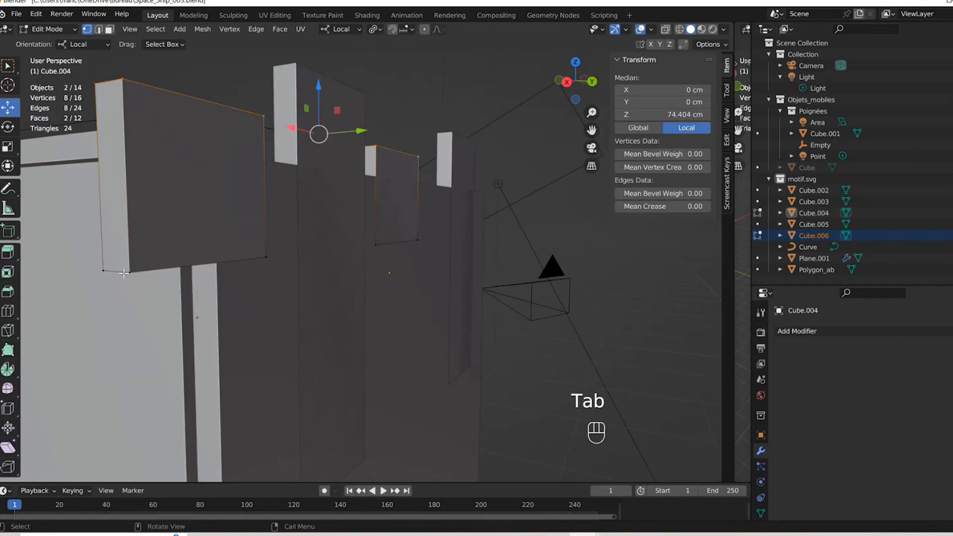
Try to raise the corner block's lower outer edge by about 9 cm
left_click(124, 273)
left_click_drag(90, 278, 156, 272)
middle_click_drag(149, 233, 292, 236)
left_click_drag(203, 240, 203, 206)
middle_click_drag(171, 149, 170, 184)
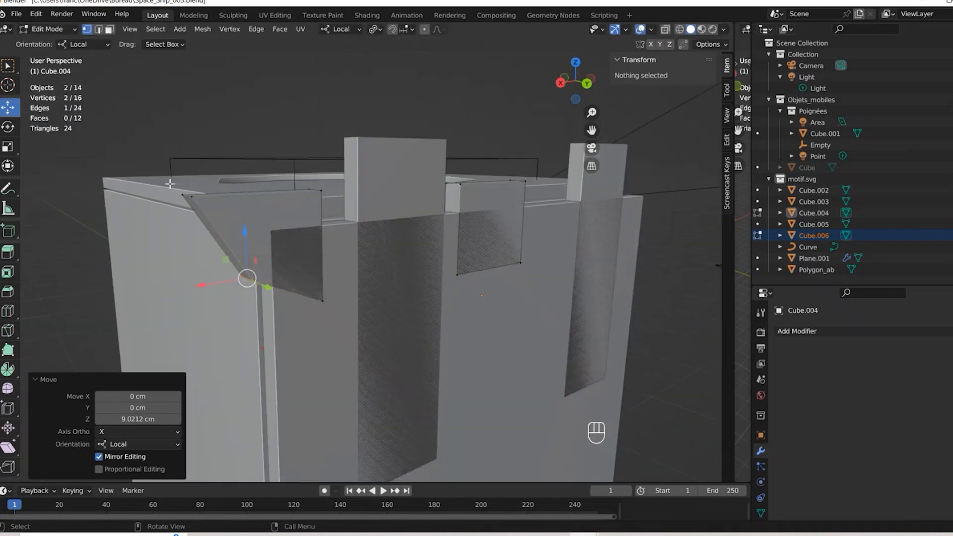
key("ctrl+z")
key("ctrl+z")
key("ctrl+z")
Narrow the corner block to about 23 cm by moving its outer vertices inward along X
left_click_drag(155, 166, 213, 294)
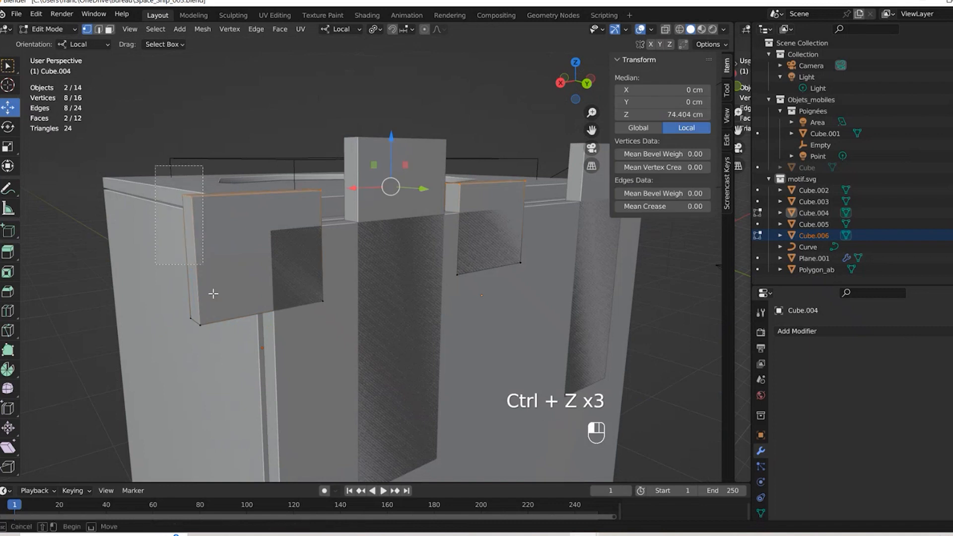
left_click_drag(229, 357, 228, 358)
left_click_drag(170, 261, 219, 260)
Raise the corner block's lower outer and inner edges, moving the inner one up about 5.8 cm
left_click_drag(194, 301, 254, 332)
left_click_drag(241, 267, 243, 222)
middle_click_drag(320, 223, 306, 209)
scroll(306, 209, "down", 1)
left_click_drag(257, 264, 295, 312)
key("alt+z")
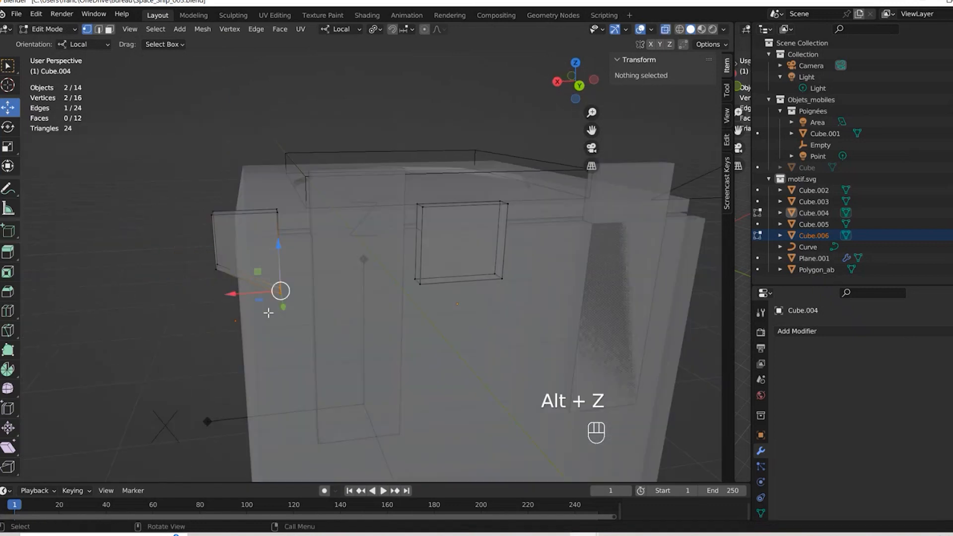
left_click_drag(279, 255, 278, 238)
key("alt+z")
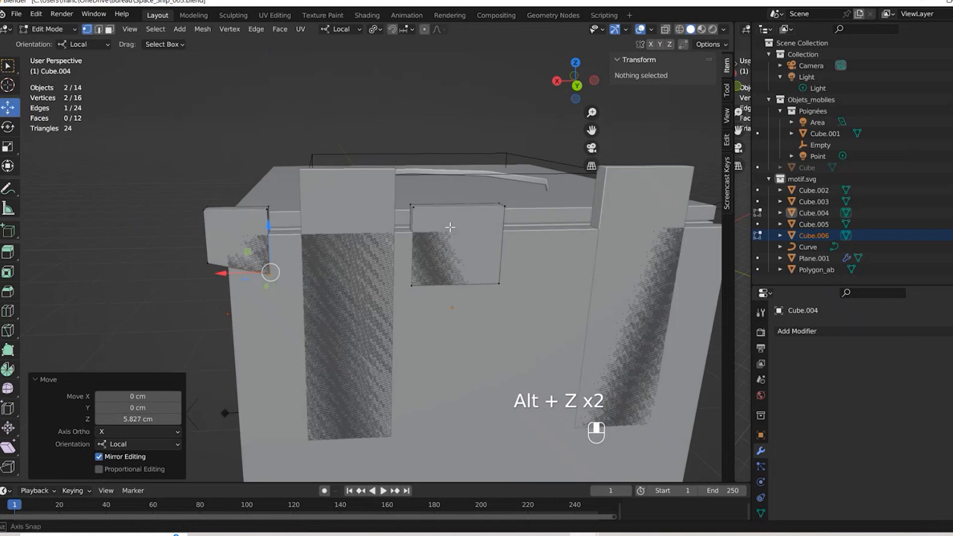
Widen the middle short block to about 60.5 cm by moving one side's vertices along X, and leave Edit Mode
middle_click_drag(449, 227, 444, 222)
left_click_drag(477, 198, 518, 310)
key("alt+z")
left_click_drag(452, 152, 520, 308)
key("alt+z")
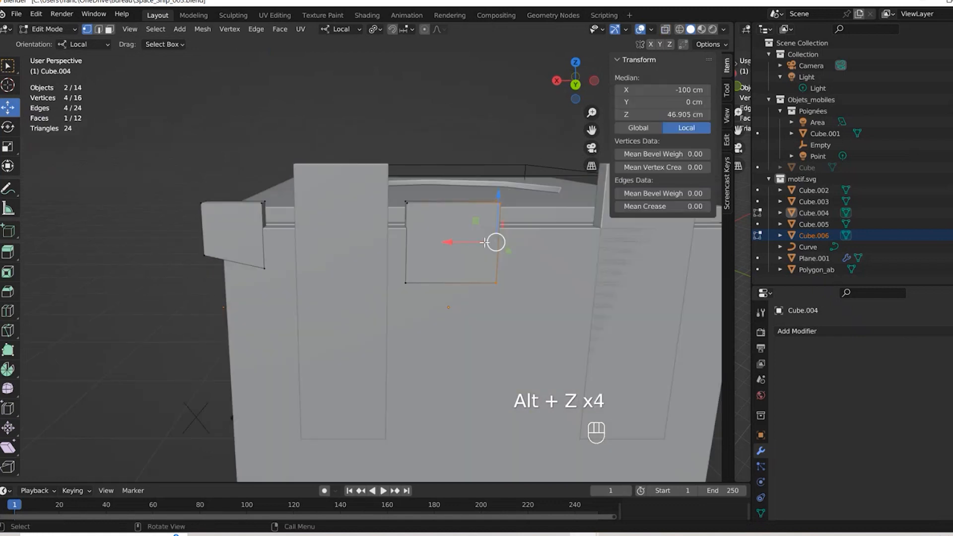
left_click_drag(466, 241, 524, 242)
middle_click_drag(524, 242, 472, 240)
key("Tab")
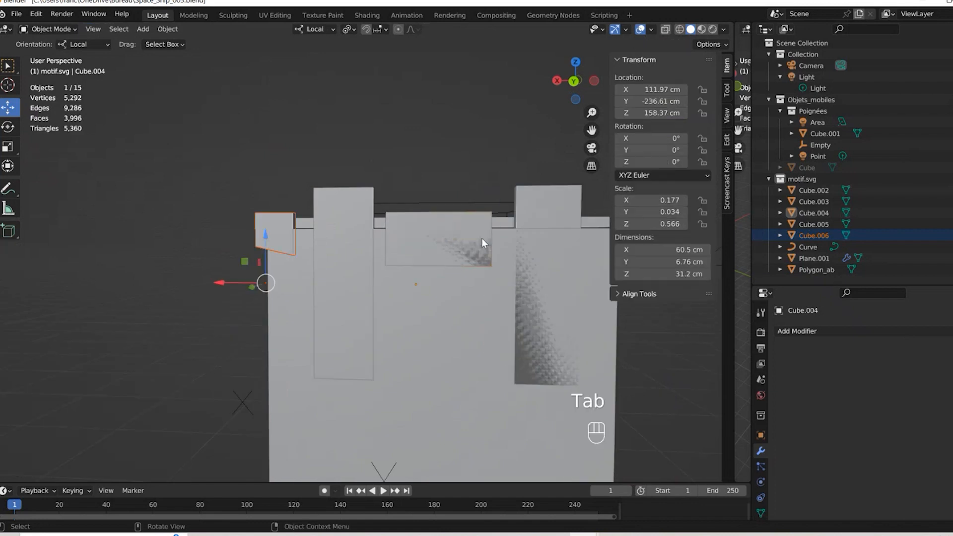
Shift the middle block slightly along X and move the first tall strip to about X 43.9 cm
left_click(419, 232)
left_click_drag(380, 282, 385, 282)
middle_click_drag(555, 237, 480, 267, "shift")
left_click(471, 252)
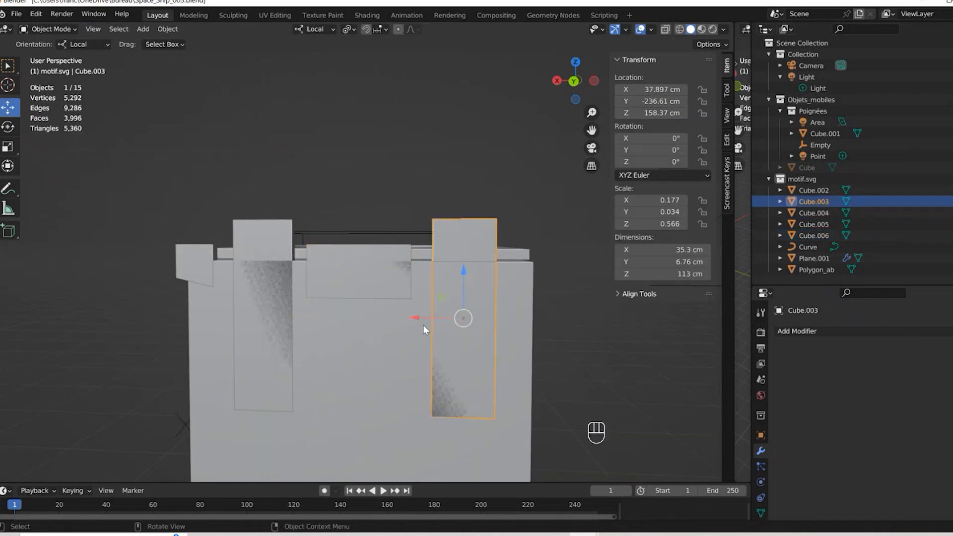
left_click_drag(424, 318, 409, 316)
left_click(192, 251)
middle_click_drag(192, 251, 286, 298)
scroll(316, 255, "down", 2)
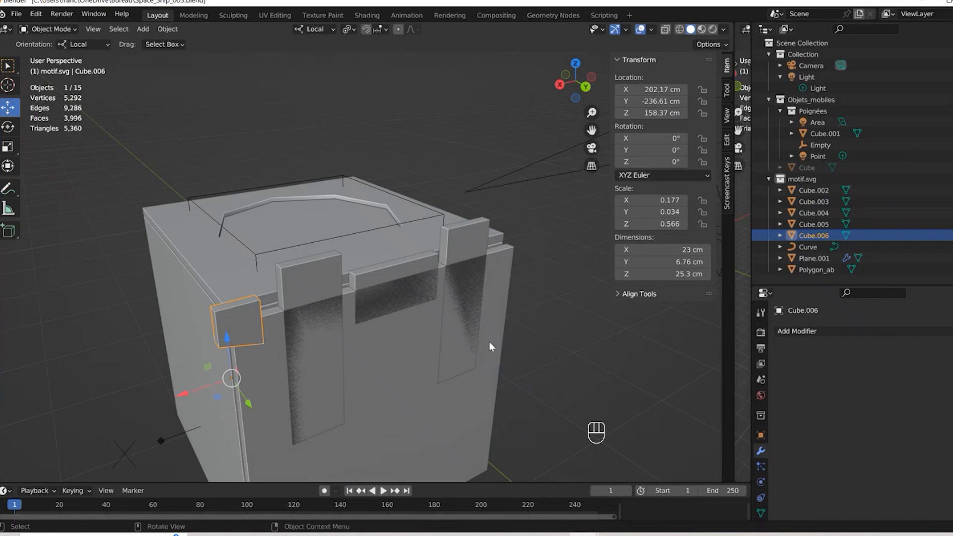
left_click(467, 240, "shift")
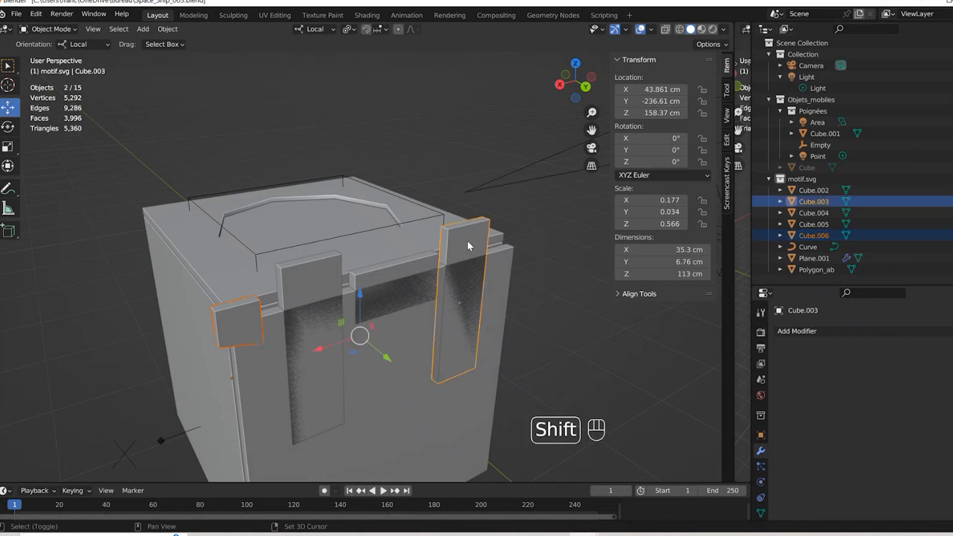
left_click(377, 263, "shift")
left_click(343, 279, "shift")
left_click(466, 398, "shift")
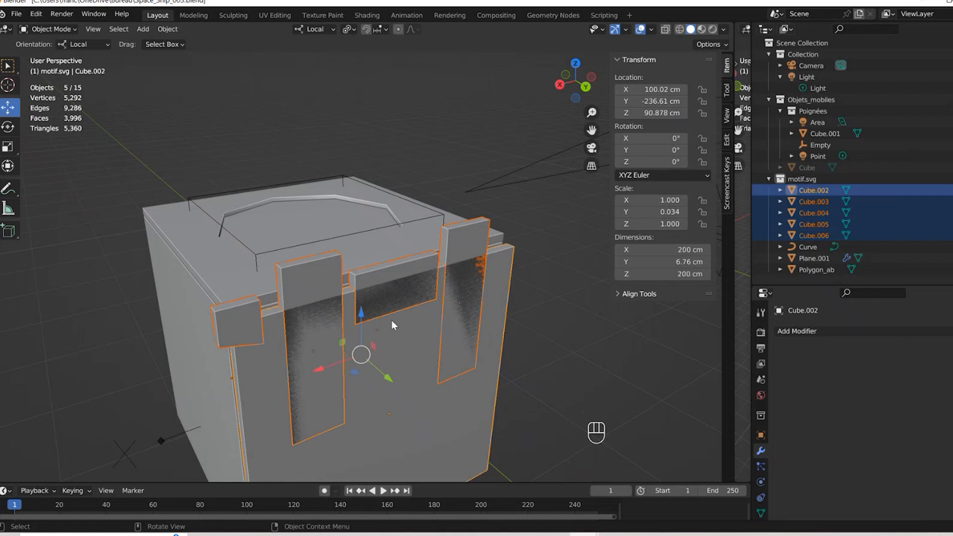
left_click(523, 279)
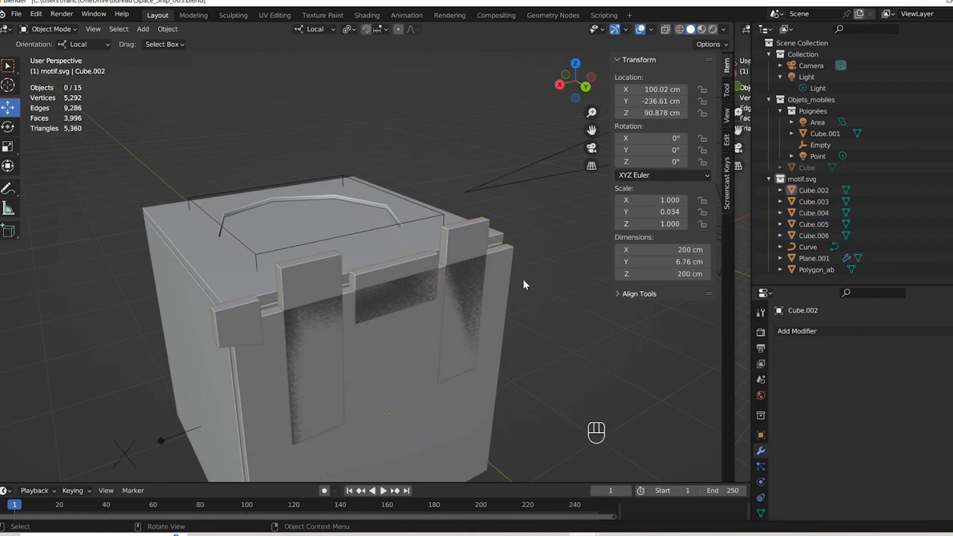
Merge the two tall strips and the corner block into the side panel with an Auto Boolean Union, leaving the middle block separate
left_click(459, 232, "shift")
left_click(310, 274, "shift")
left_click(257, 347, "shift")
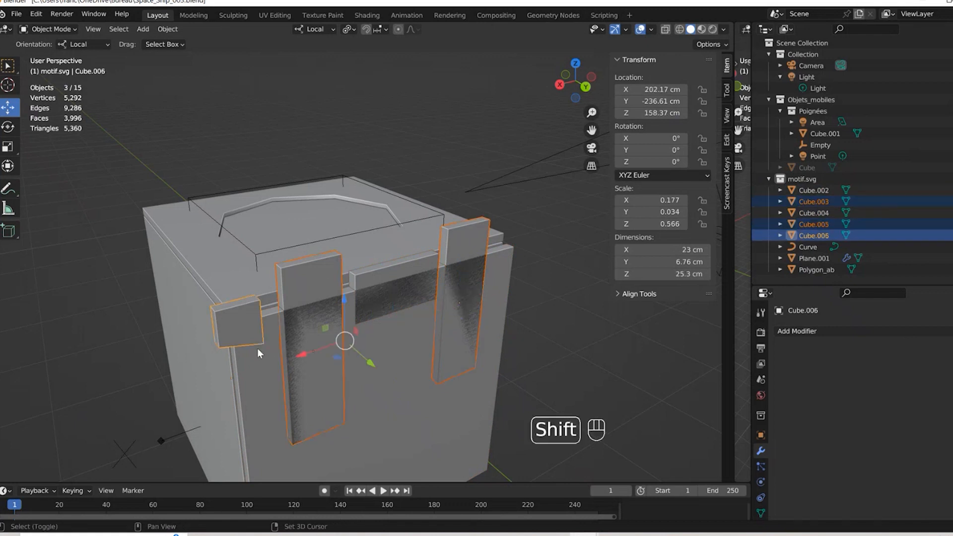
left_click(494, 288, "shift")
left_click(728, 149)
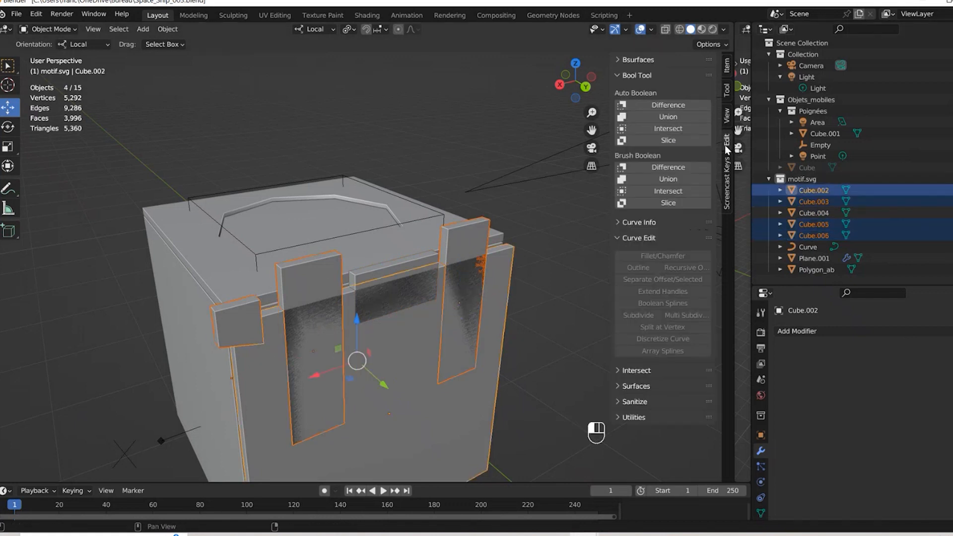
left_click(669, 117)
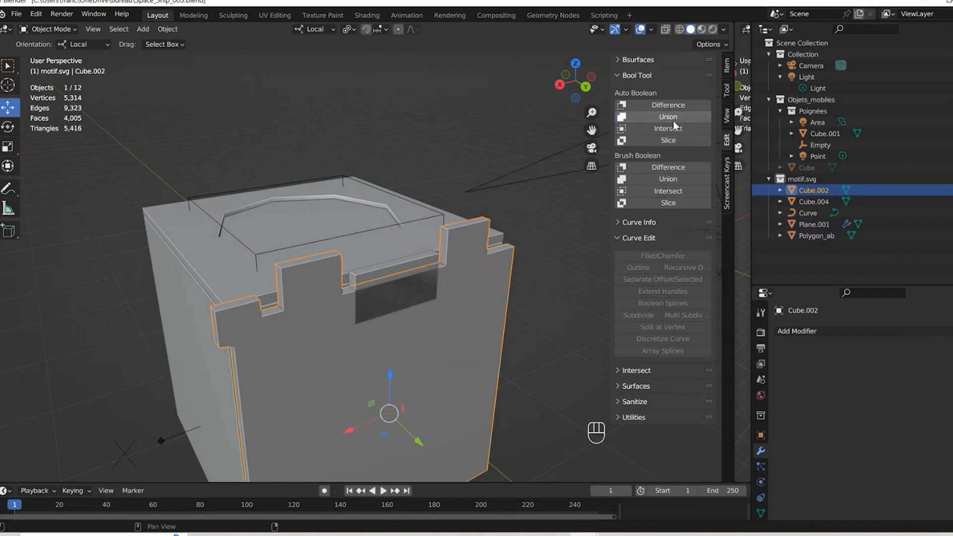
Inspect the merged panel's upper edge in X-ray and solid view, hiding the panel temporarily to check the separate middle block
key("alt+z")
middle_click_drag(436, 347, 407, 329)
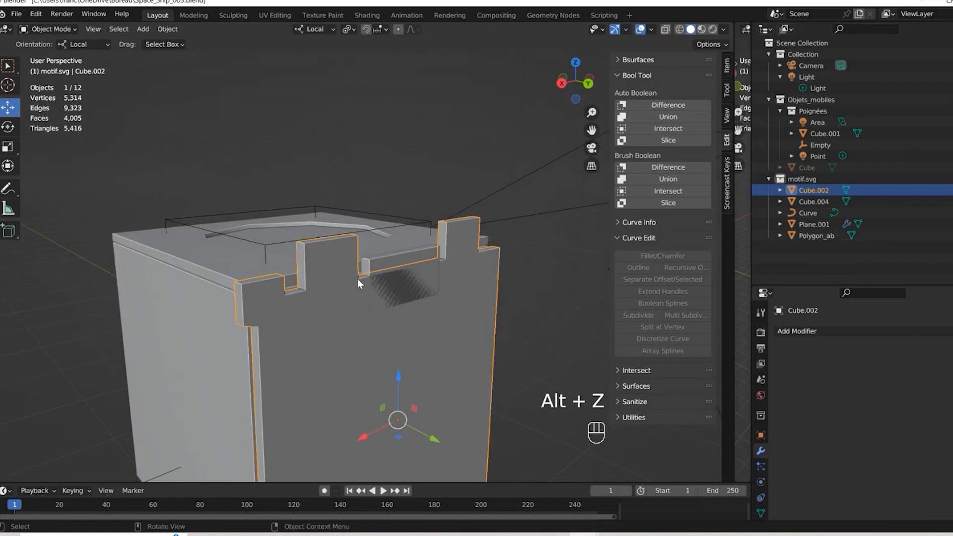
key("alt+z")
middle_click_drag(330, 326, 303, 331)
key("alt+z")
left_click(952, 190)
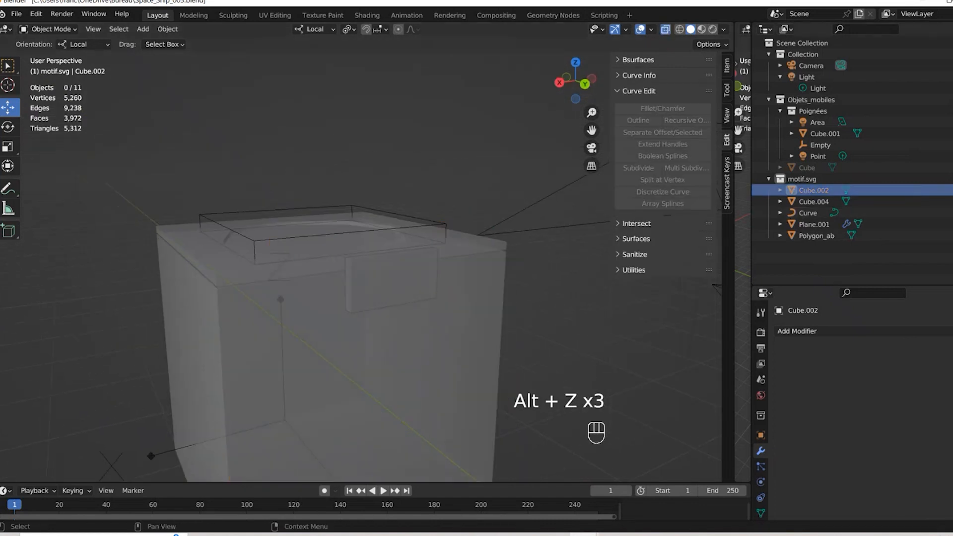
key("alt+z")
middle_click_drag(355, 279, 325, 290)
key("alt+z")
middle_click_drag(433, 288, 443, 284)
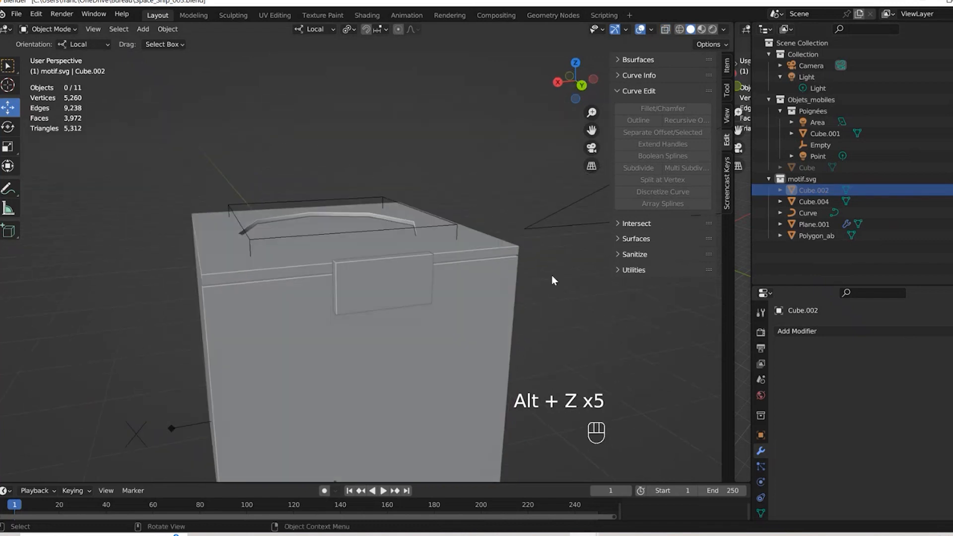
left_click(952, 190)
middle_click_drag(284, 360, 337, 354)
Isolate the panel in Edit Mode and dissolve the leftover strip and block vertices lying within its faces
key("Tab")
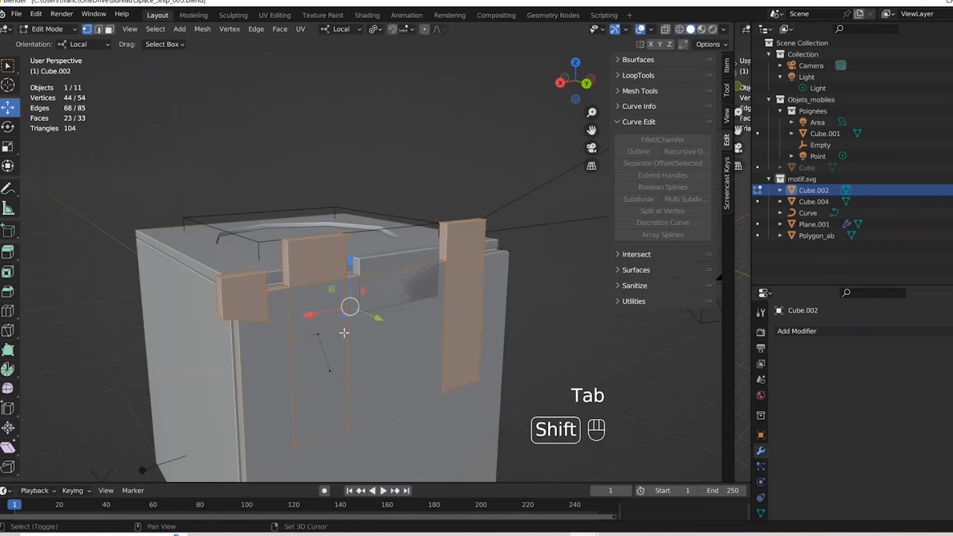
middle_click_drag(278, 285, 314, 242, "shift")
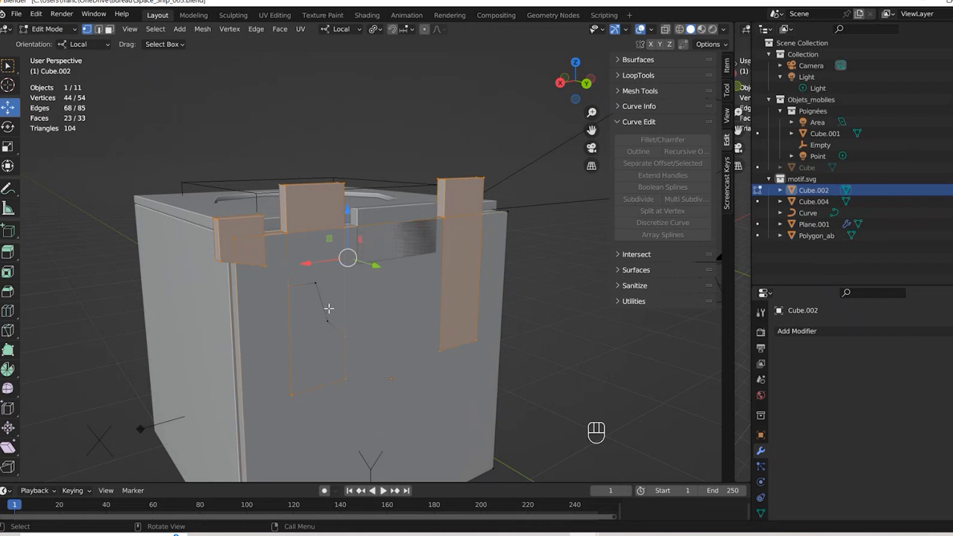
key("KP_Divide")
key("alt+z")
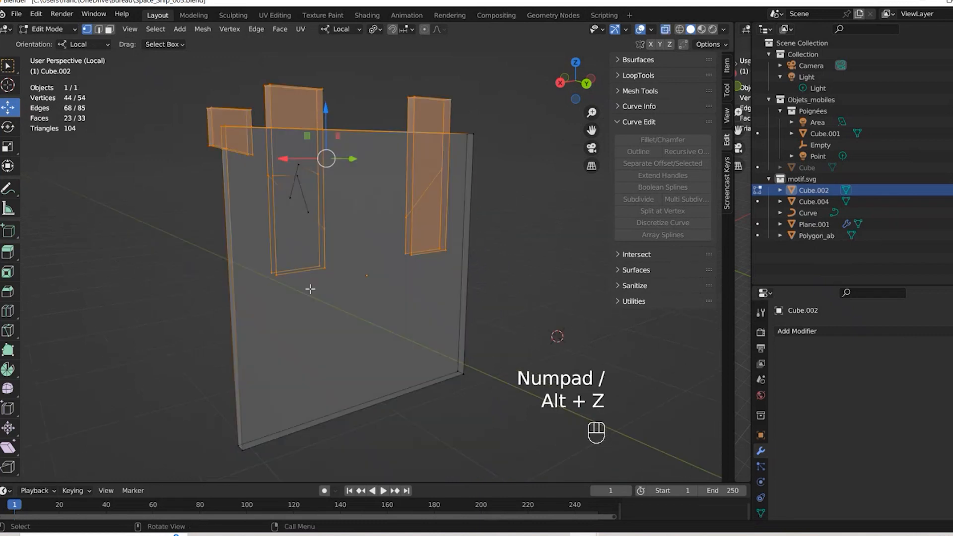
middle_click_drag(280, 250, 273, 214)
left_click_drag(256, 167, 467, 294)
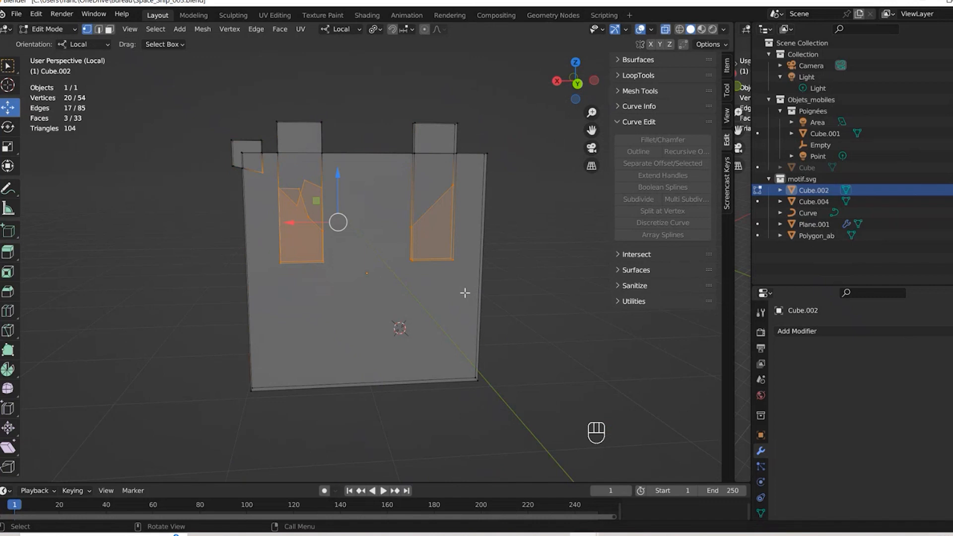
key("x")
left_click(430, 277)
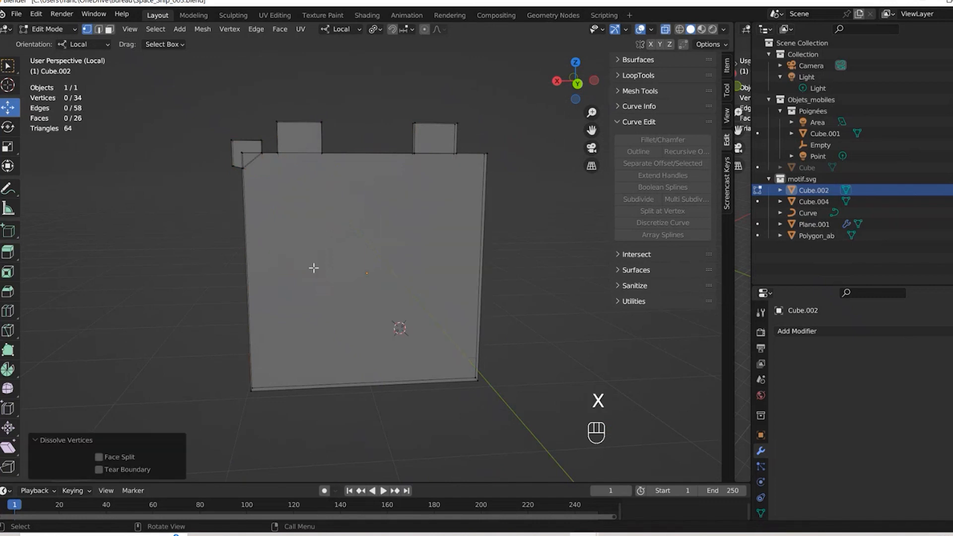
Dissolve the two diagonal edges where the corner block meets the panel
middle_click_drag(314, 268, 327, 249)
middle_click_drag(230, 181, 261, 247, "shift")
scroll(248, 233, "up", 3)
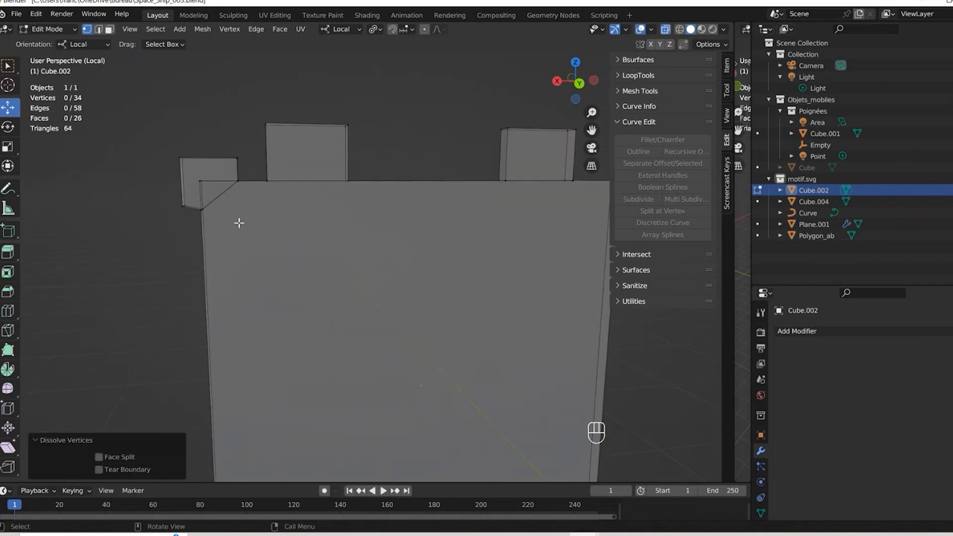
scroll(238, 223, "up", 2)
left_click(100, 30)
left_click_drag(139, 149, 155, 163)
key("x")
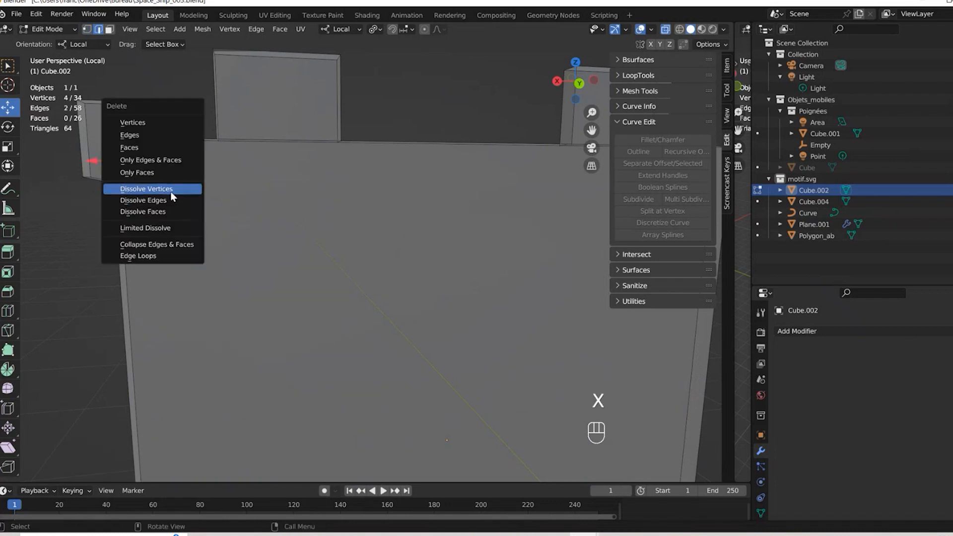
left_click(174, 200)
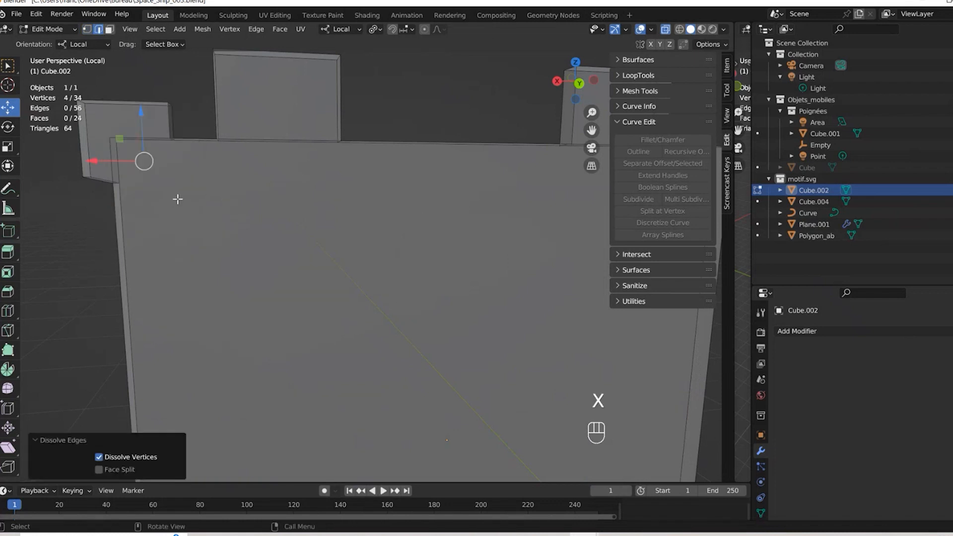
Dissolve the seam edges between the panel and the two raised strips and corner block
scroll(178, 199, "down", 3)
key("alt+z")
key("alt+z")
left_click(430, 215)
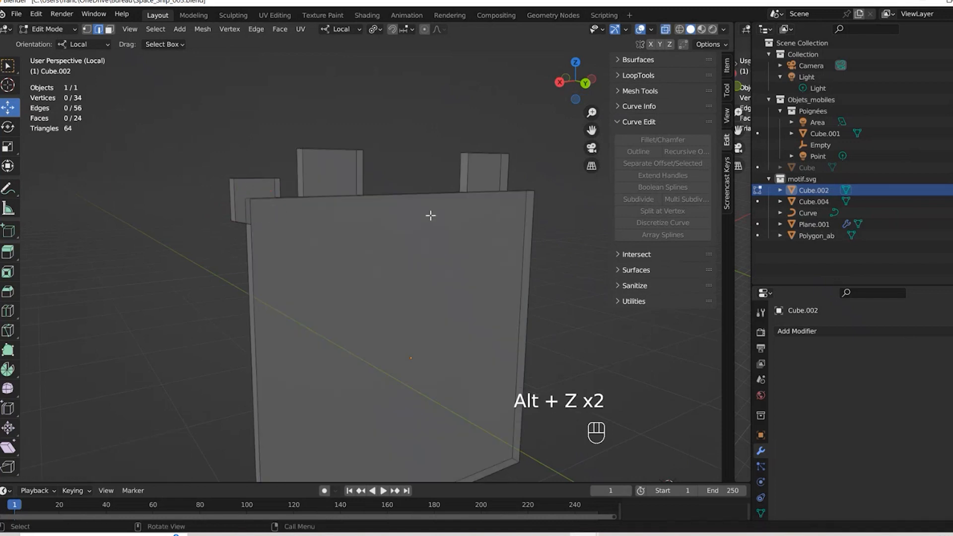
middle_click_drag(430, 215, 389, 219)
left_click(502, 180)
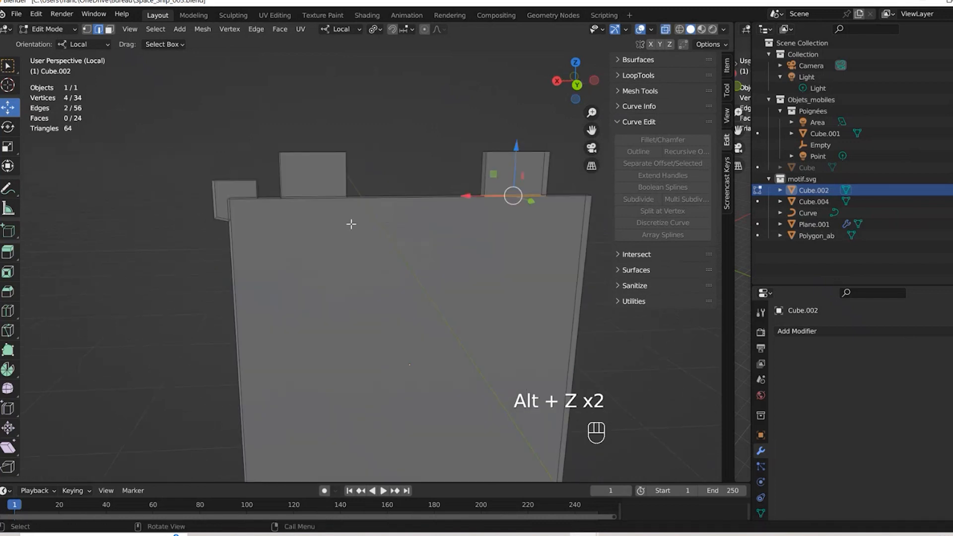
left_click(310, 195, "shift")
middle_click_drag(267, 235, 274, 229)
left_click(228, 189, "shift")
key("x")
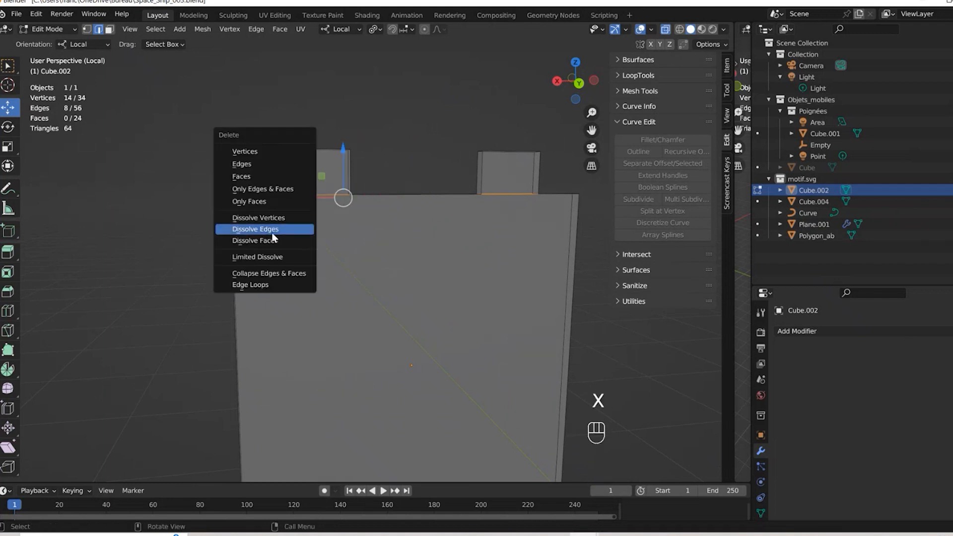
left_click(272, 233)
middle_click_drag(295, 245, 320, 260)
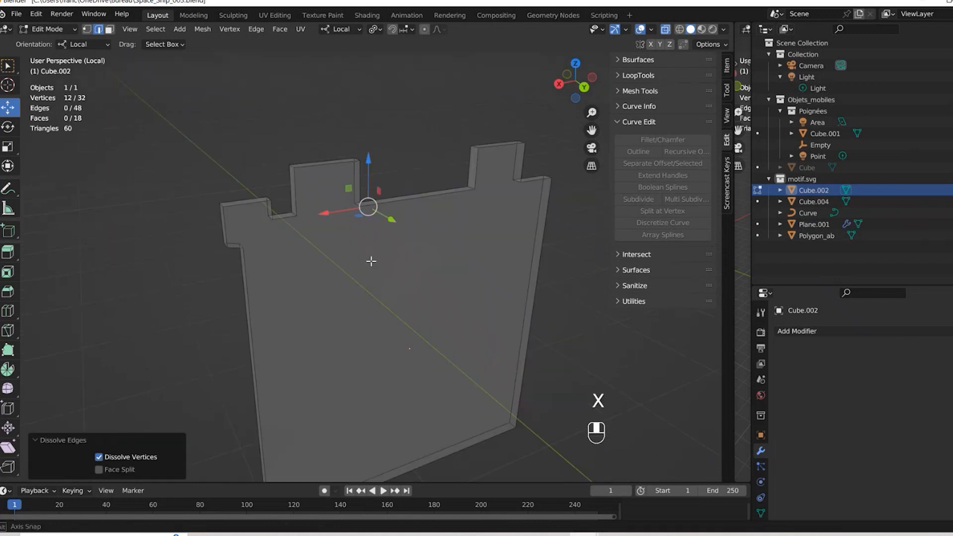
key("alt+z")
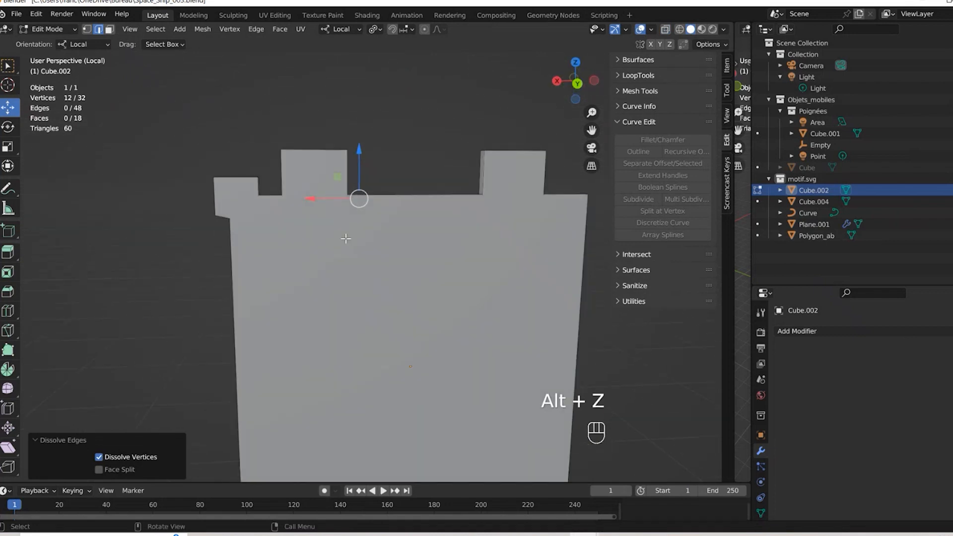
Leave Edit Mode and exit the panel's local view to bring back the whole box
key("Tab")
key("Tab")
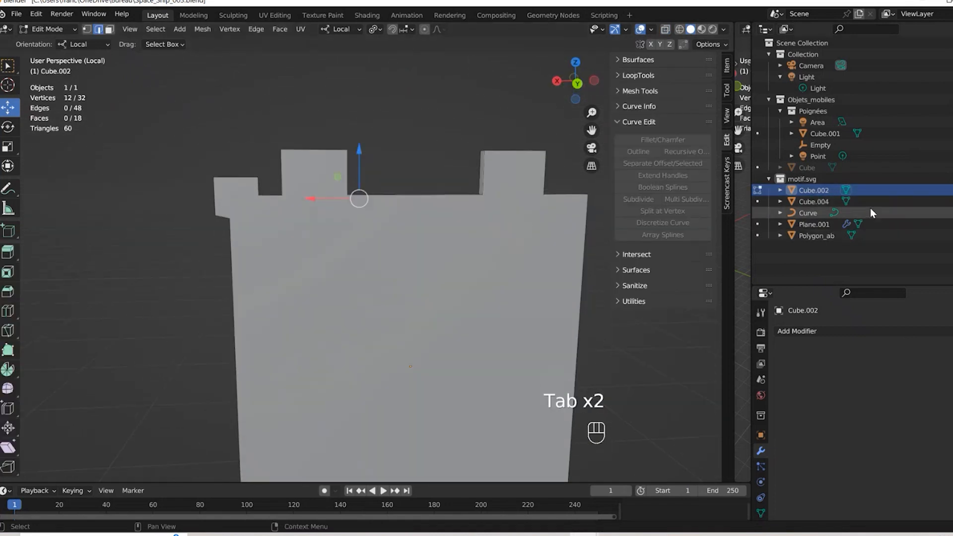
key("KP_Divide")
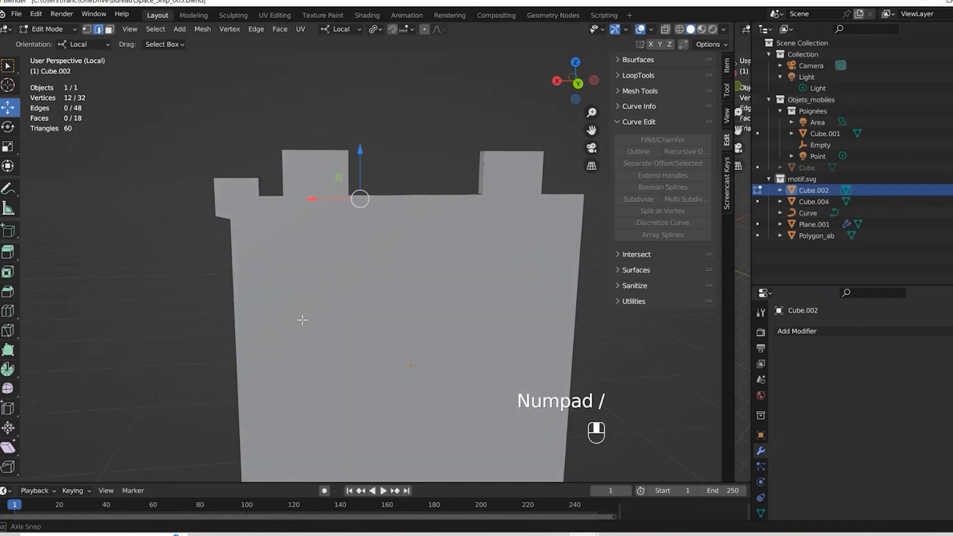
middle_click_drag(300, 320, 330, 320)
key("Tab")
key("KP_Divide")
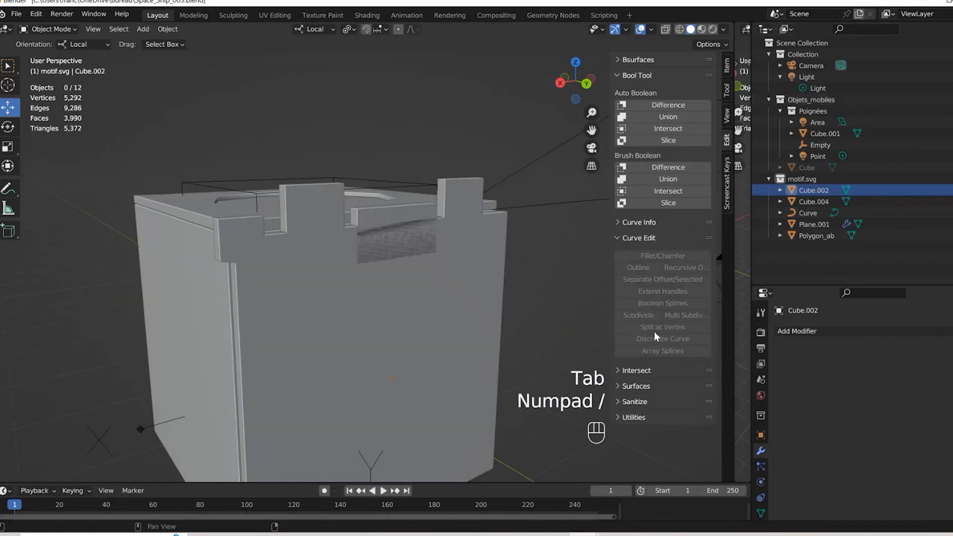
left_click(813, 202)
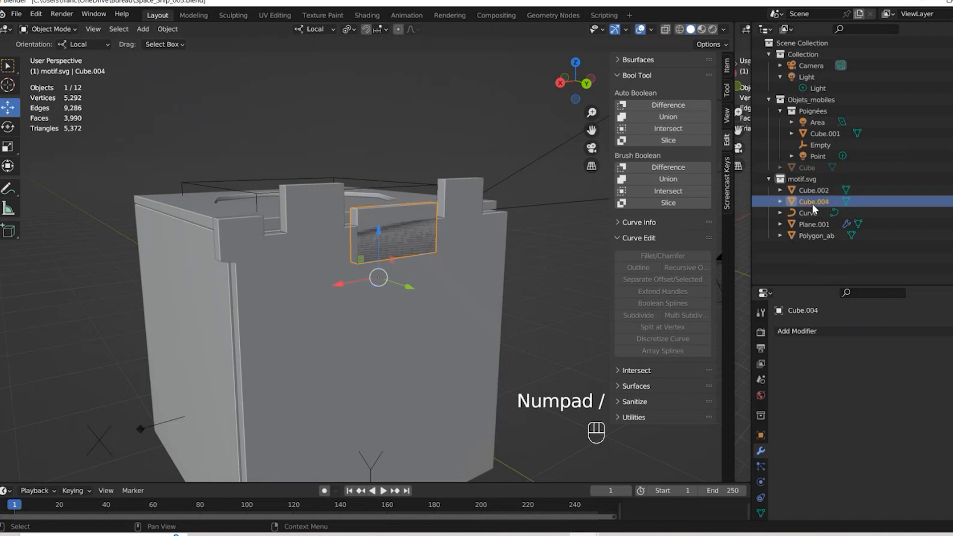
left_click(801, 215)
scroll(379, 281, "down", 10)
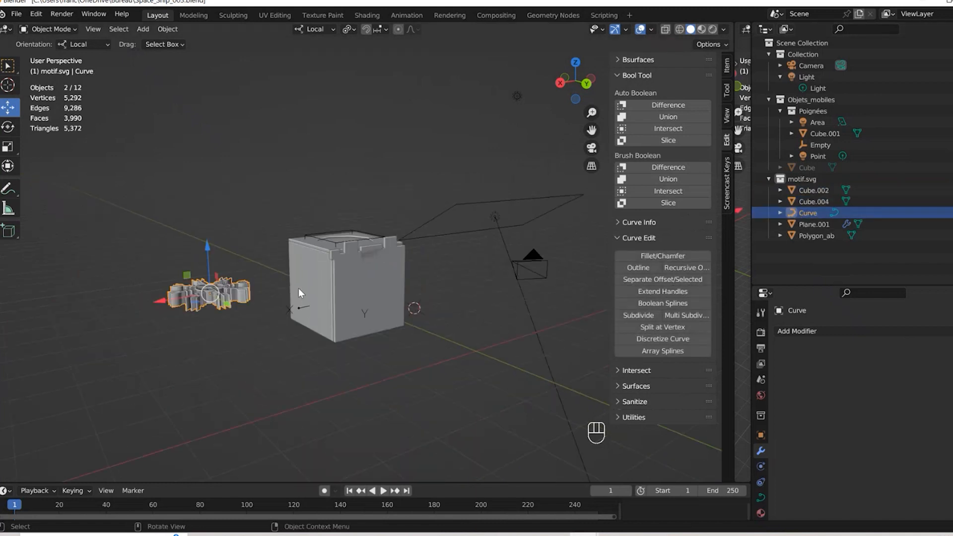
scroll(412, 289, "up", 12)
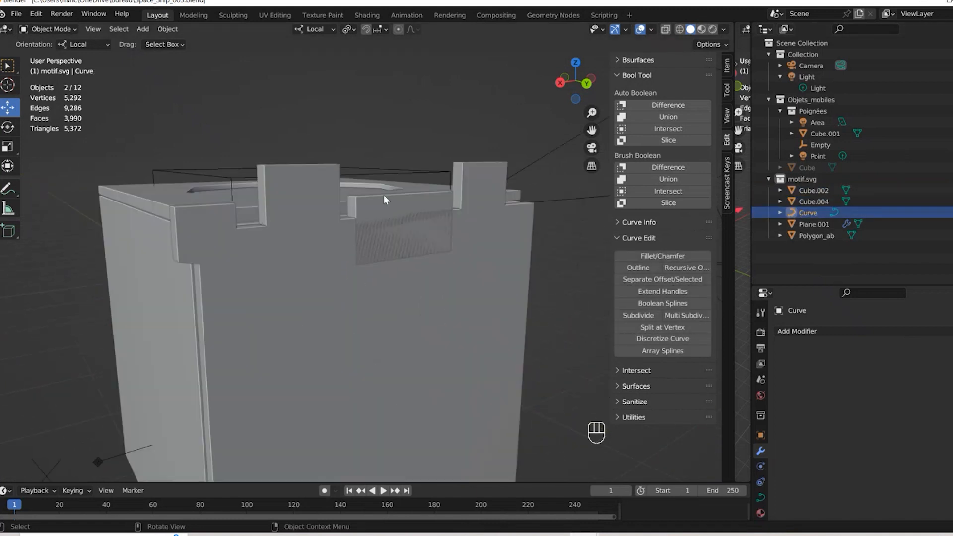
Subtract the middle block from the panel with a non-destructive Brush Boolean Difference
left_click(377, 234)
left_click(340, 283, "shift")
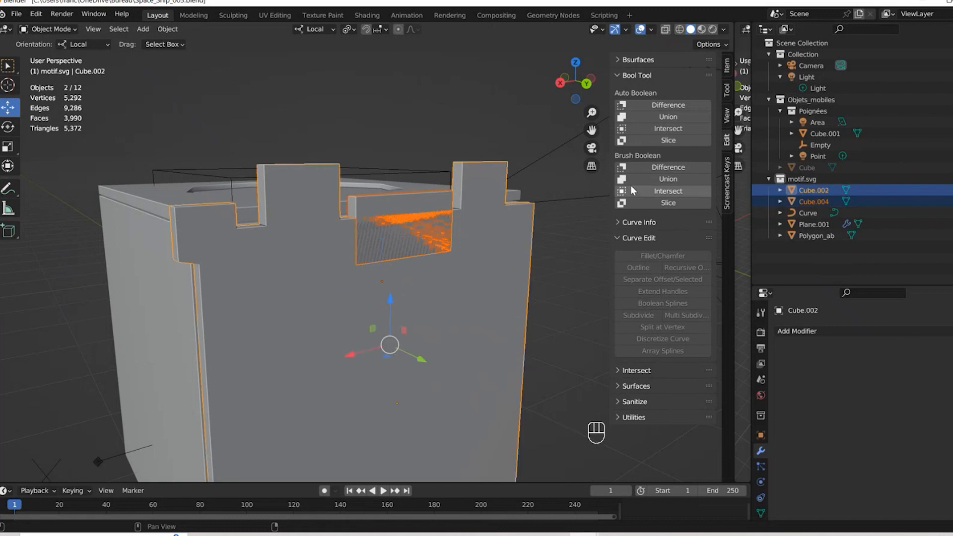
left_click(660, 166)
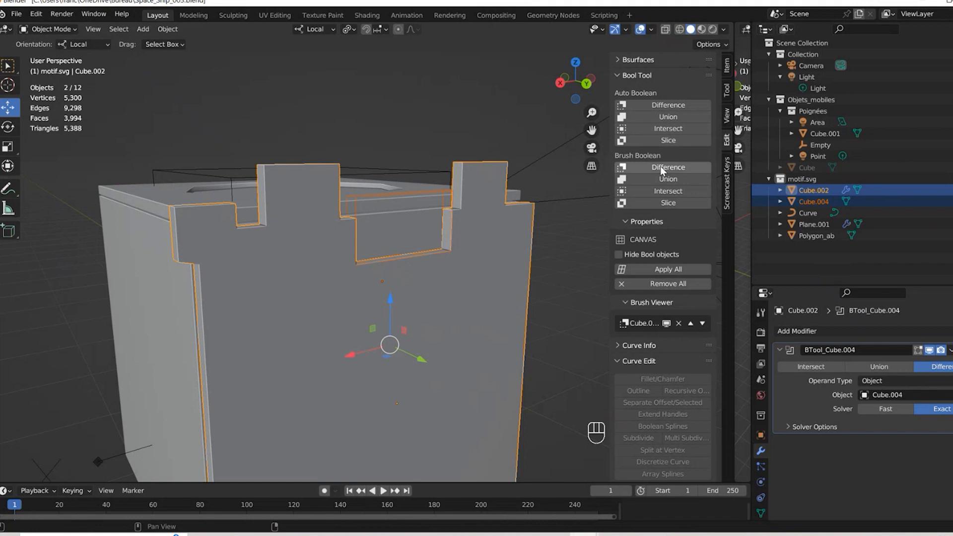
Select the middle cutter block, Cube.004, and lower it about 5.7 cm along Z
left_click(807, 201)
left_click(809, 190)
left_click(810, 201)
left_click(811, 193)
left_click(811, 202)
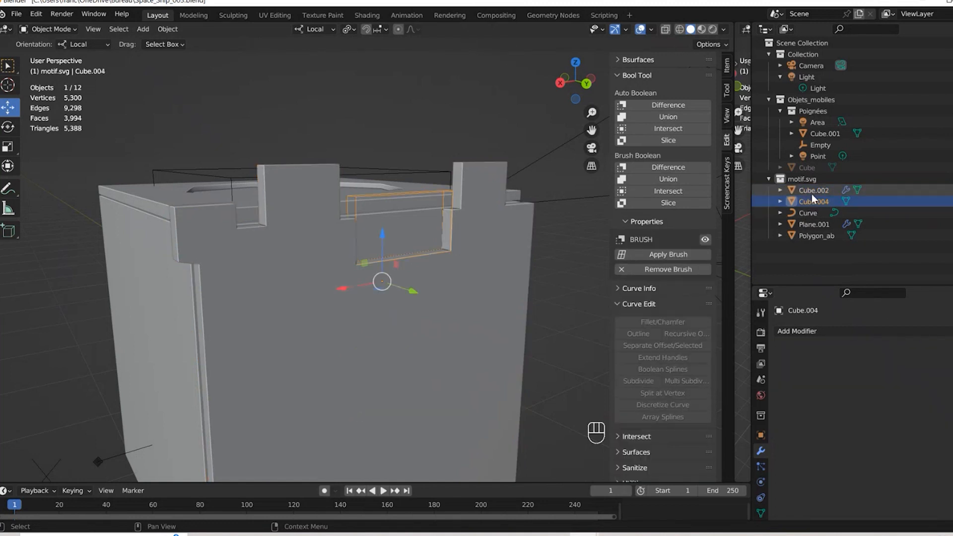
mouse_move(380, 244)
left_mouse_down()
mouse_move(381, 333)
mouse_move(381, 258)
left_mouse_up()
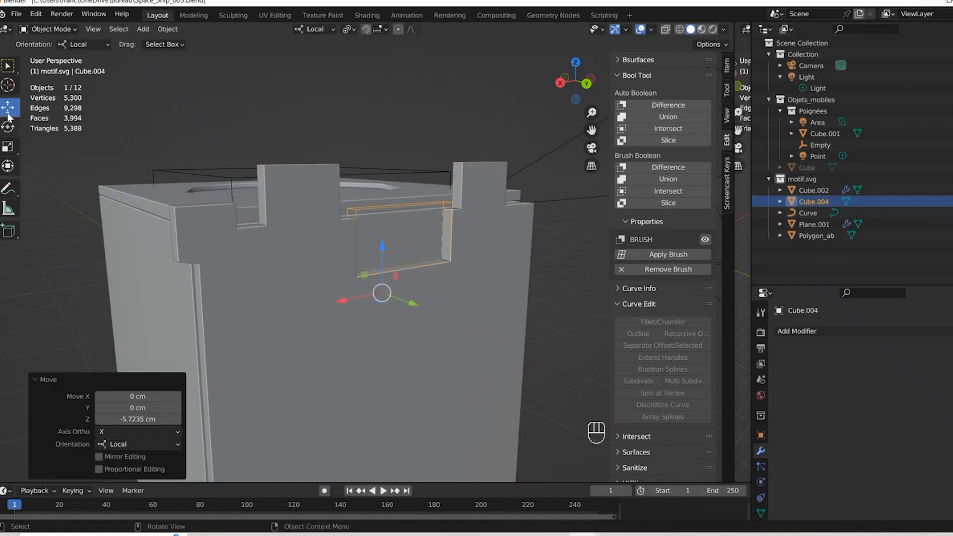
In Edit Mode, lengthen the cutter block downward by moving its lower vertices about 95.2 cm along Z
left_click(58, 31)
left_click(55, 54)
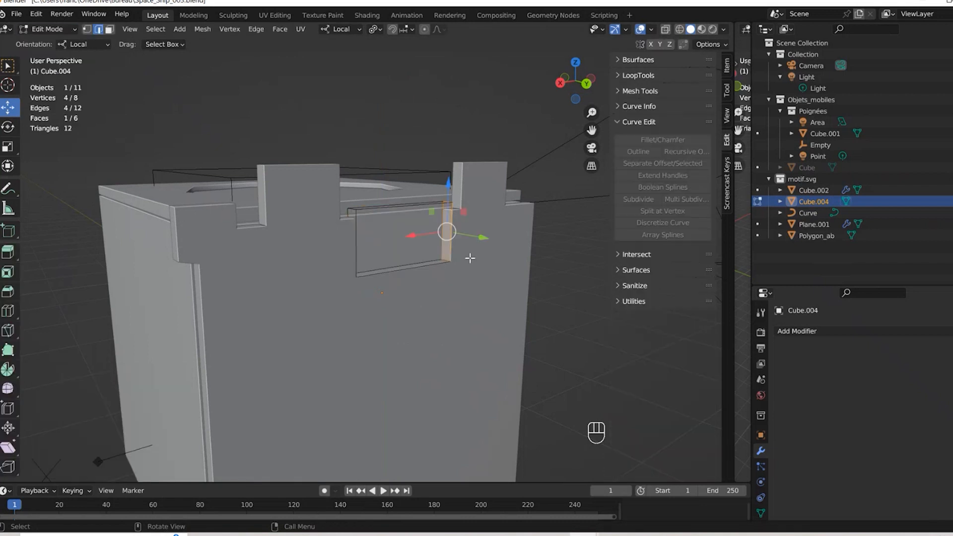
middle_click_drag(446, 259, 427, 243)
key("alt+z")
left_click_drag(279, 256, 455, 317)
left_click_drag(360, 234, 359, 420)
key("alt+z")
middle_click_drag(411, 326, 437, 313)
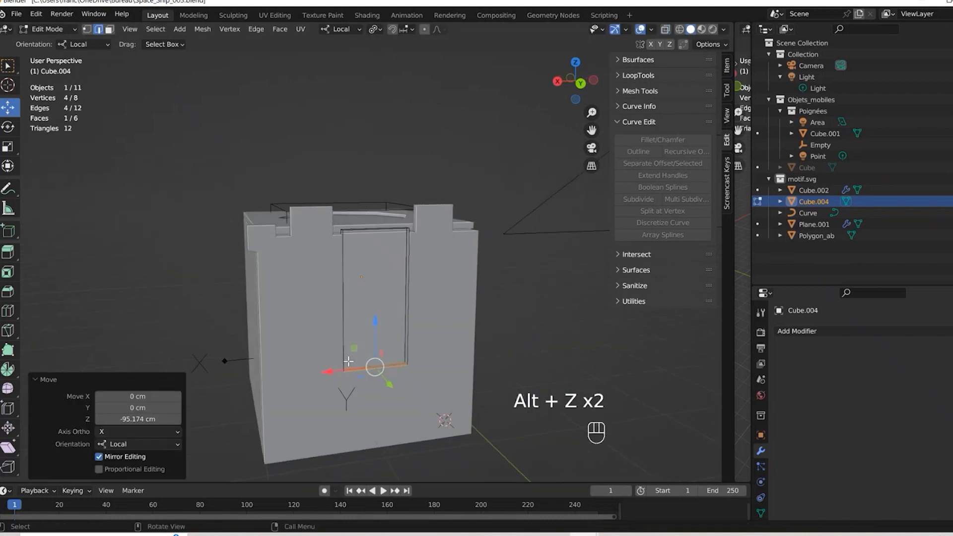
Shorten the cutter block by raising its lower vertices about 64.6 cm along Z, and leave Edit Mode
left_click_drag(376, 322, 373, 258)
scroll(402, 259, "up", 3)
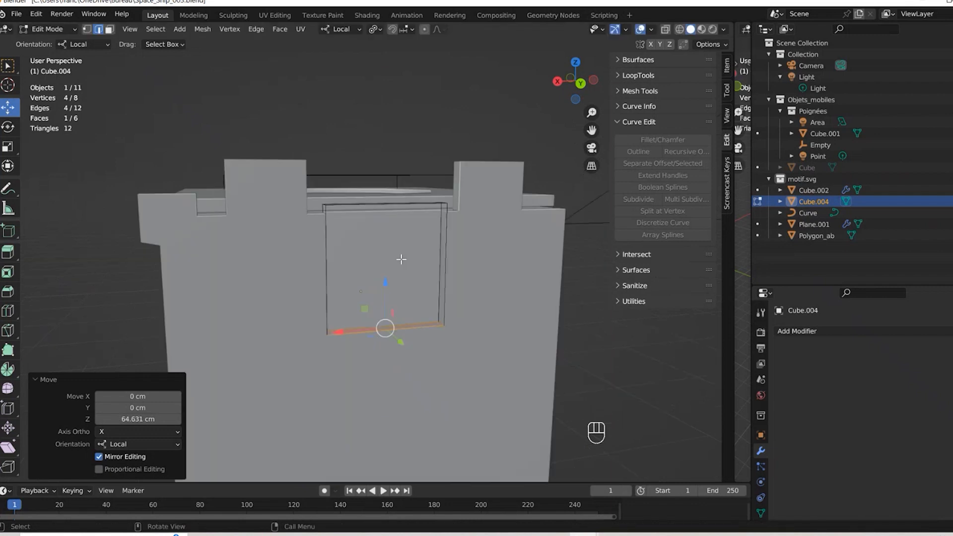
middle_click_drag(398, 244, 358, 234)
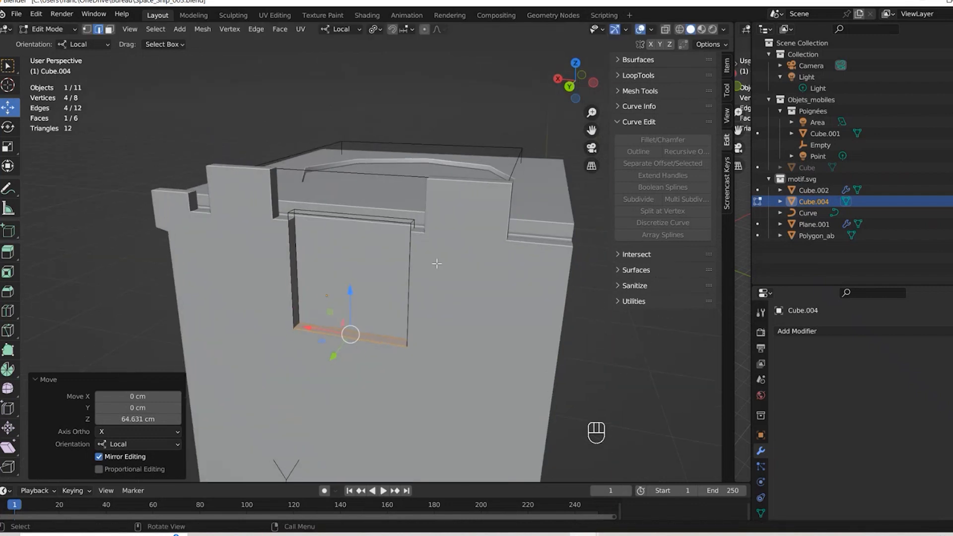
left_click(812, 194)
key("Tab")
key("Tab")
middle_click_drag(449, 328, 523, 307)
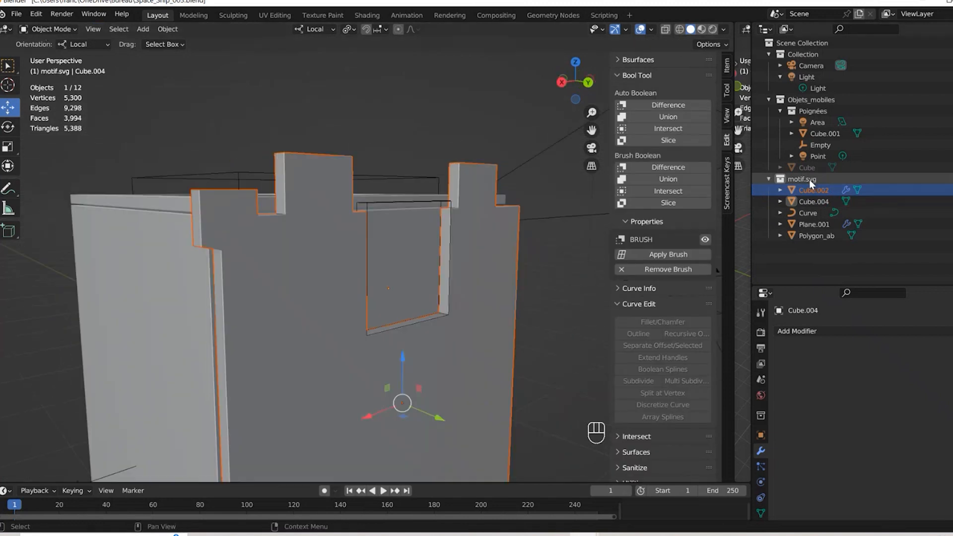
Select the side panel, Cube.002, and add a Bevel modifier after its boolean
left_click(811, 192)
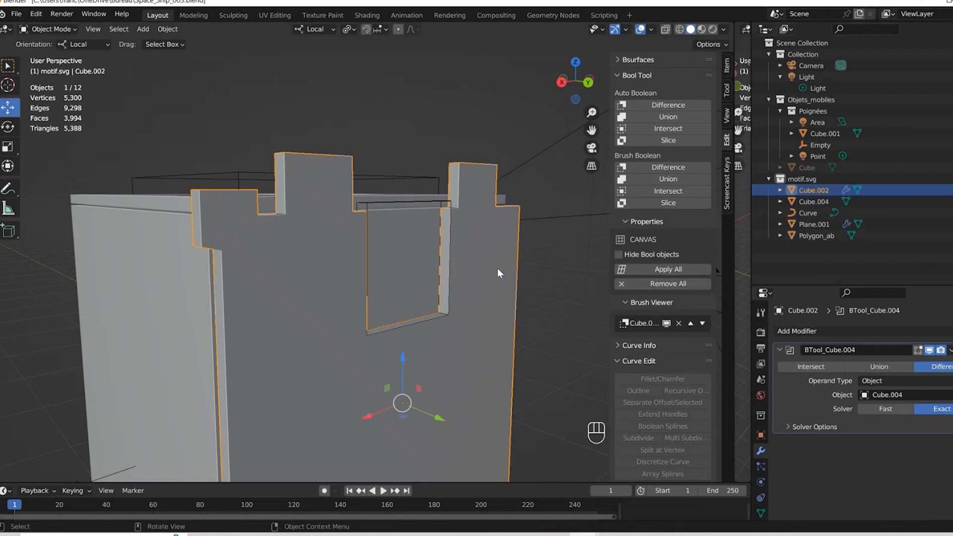
middle_click_drag(498, 269, 454, 270)
left_click(843, 327)
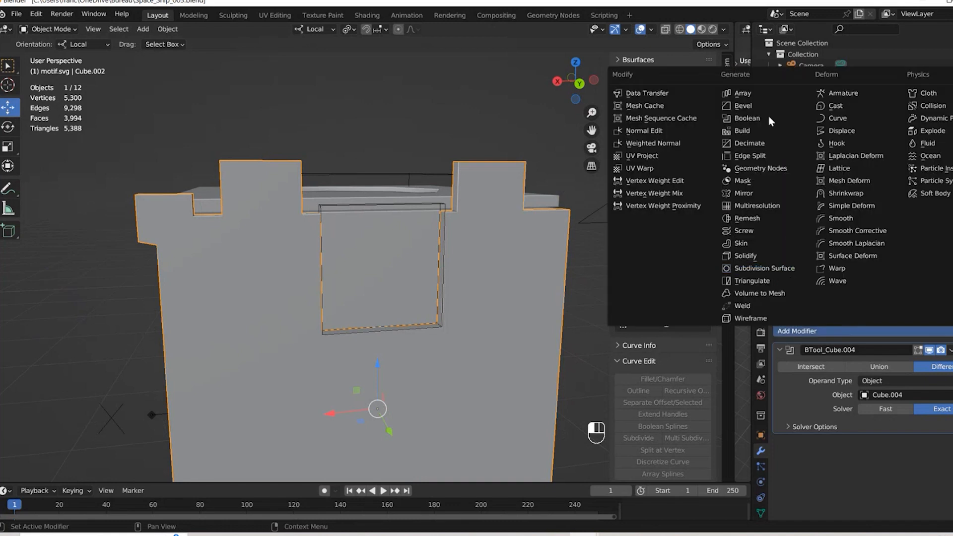
left_click(745, 102)
middle_click_drag(529, 373, 555, 372)
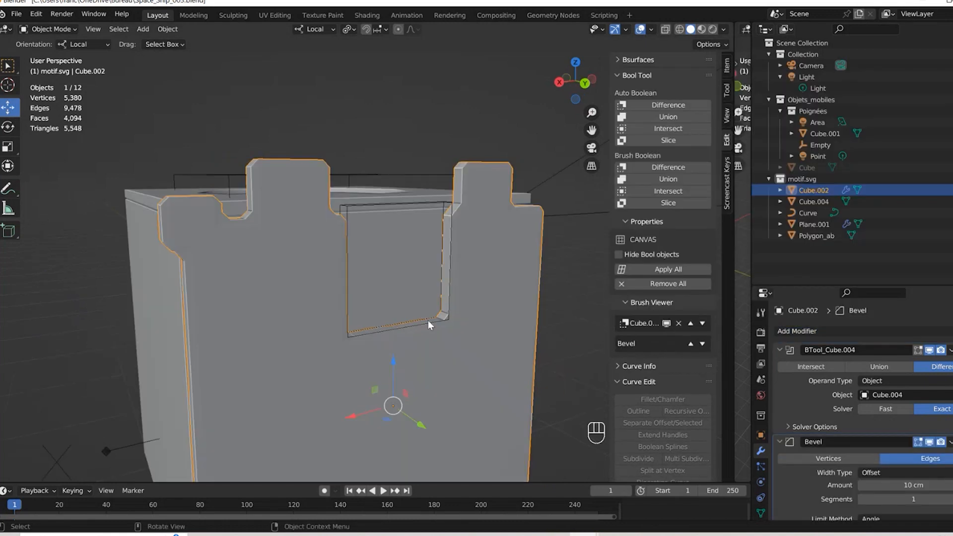
Examine the beveled corners of the central recess and the panel outline from several distances, with and without X-ray
scroll(428, 320, "up", 2)
middle_click_drag(468, 321, 479, 366)
scroll(497, 377, "up", 2)
middle_click_drag(532, 400, 479, 377, "shift")
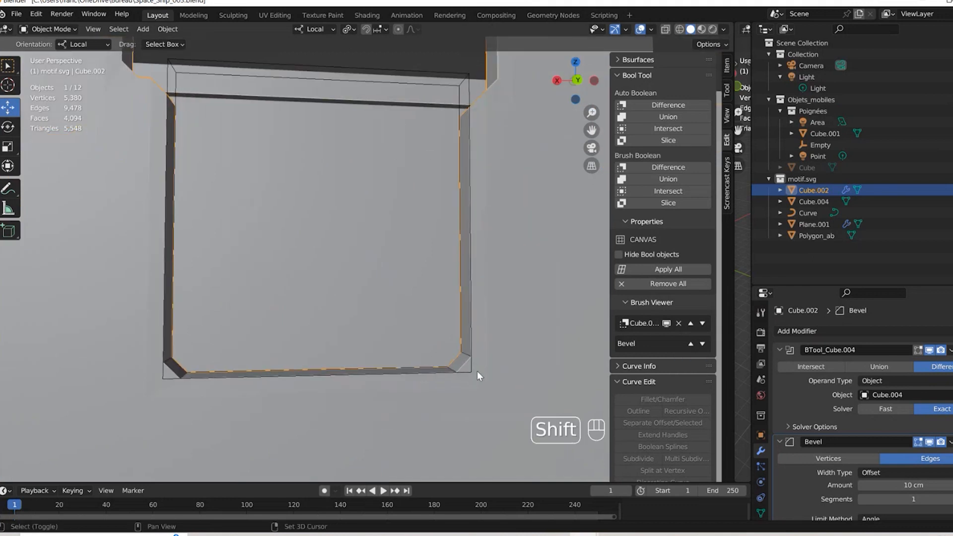
scroll(529, 396, "up", 1)
key("alt+z")
key("alt+z")
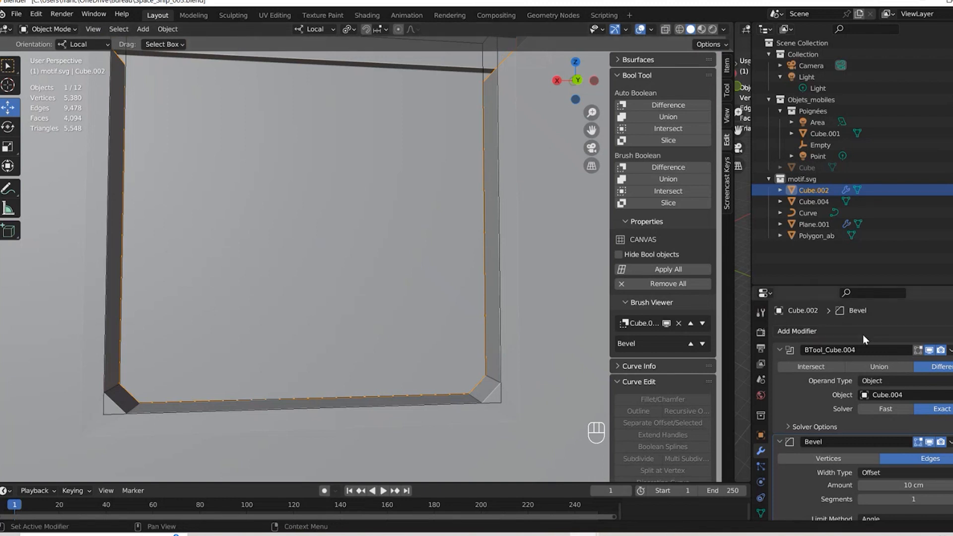
scroll(290, 335, "down", 3)
middle_click_drag(290, 334, 418, 342)
scroll(373, 321, "down", 6)
key("alt+z")
key("alt+z")
scroll(377, 330, "up", 10)
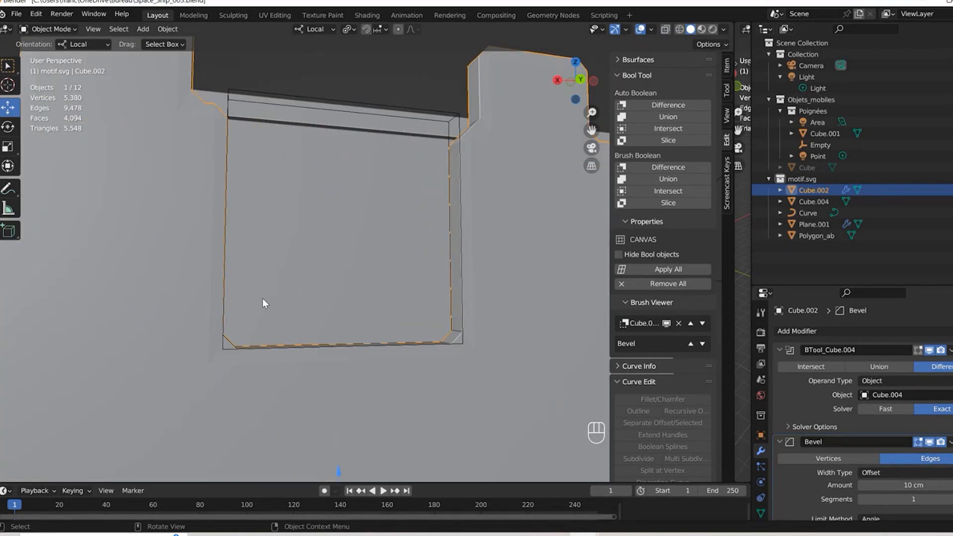
Remove the Bevel modifier from the side panel
key("alt+z")
scroll(380, 337, "down", 6)
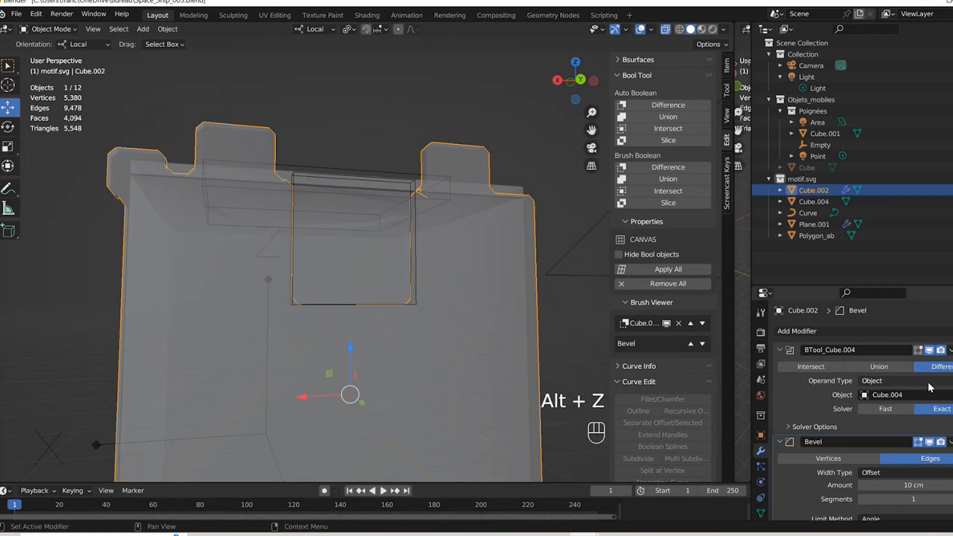
key("ctrl+x")
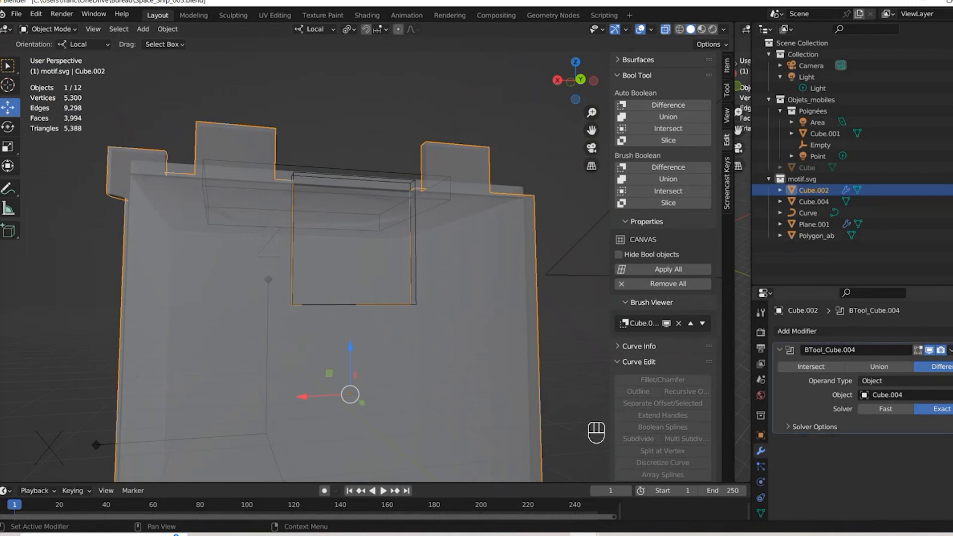
key("alt+z")
middle_click_drag(379, 304, 408, 320)
key("Tab")
middle_click_drag(343, 285, 381, 283)
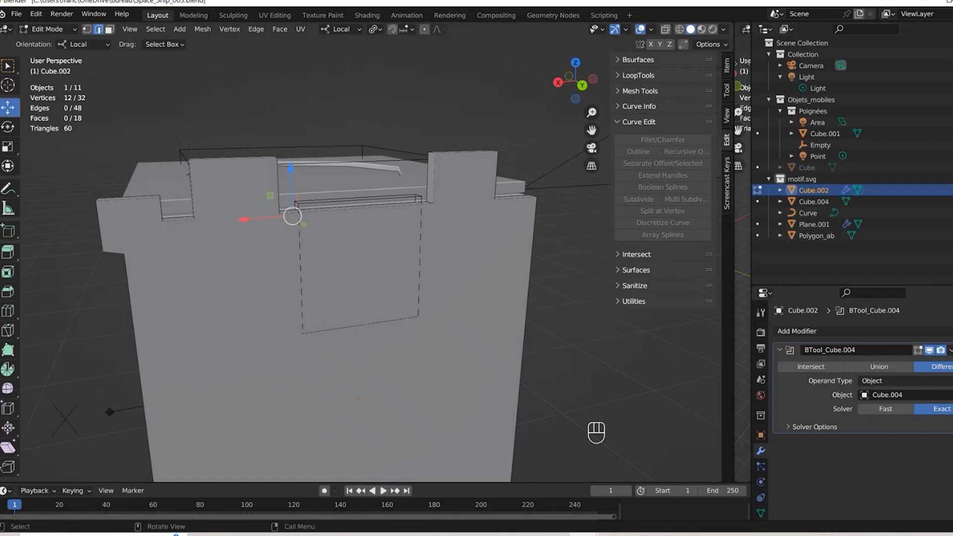
left_click(808, 333)
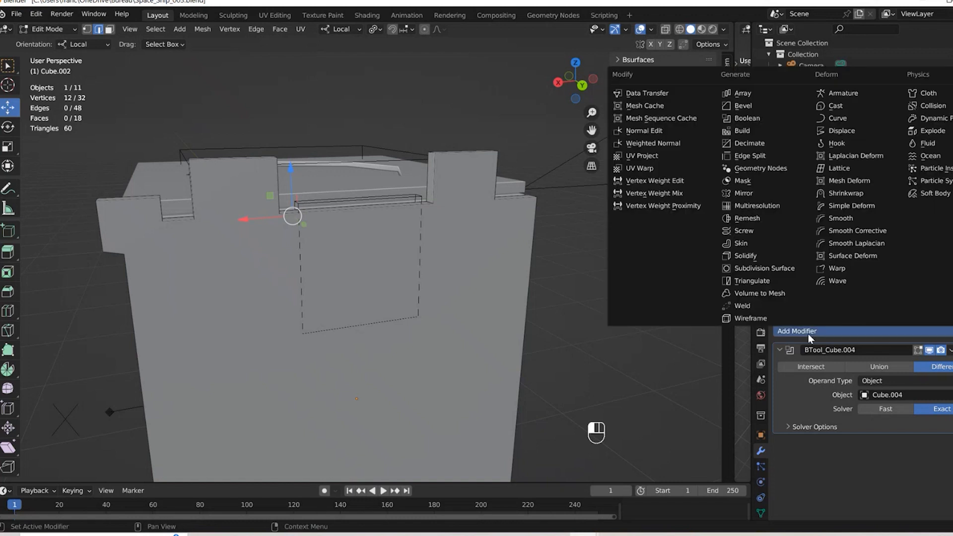
middle_click_drag(209, 207, 327, 223)
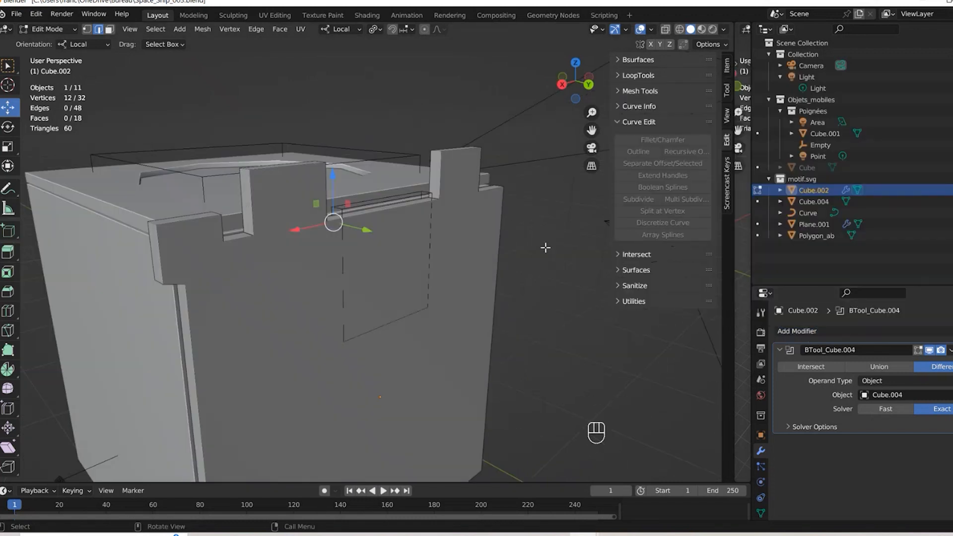
key("Tab")
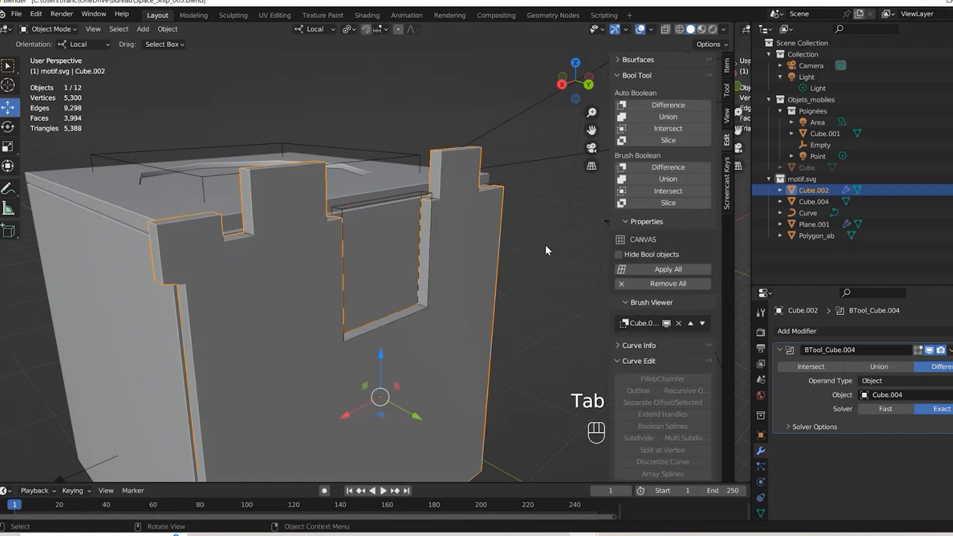
Apply the panel's BTool_Cube.004 boolean modifier so the recess is cut permanently into the mesh
middle_click_drag(425, 230, 391, 223)
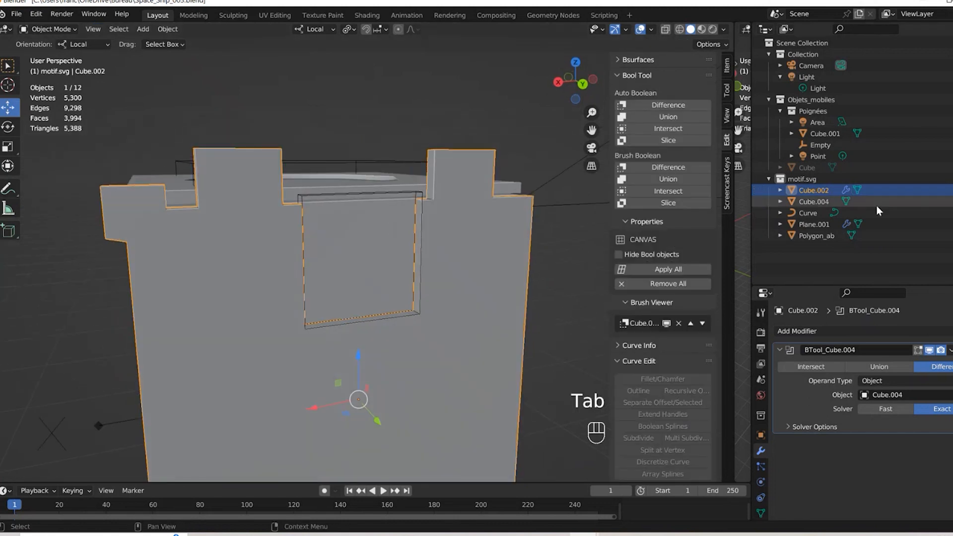
left_click(951, 351)
left_click(928, 364)
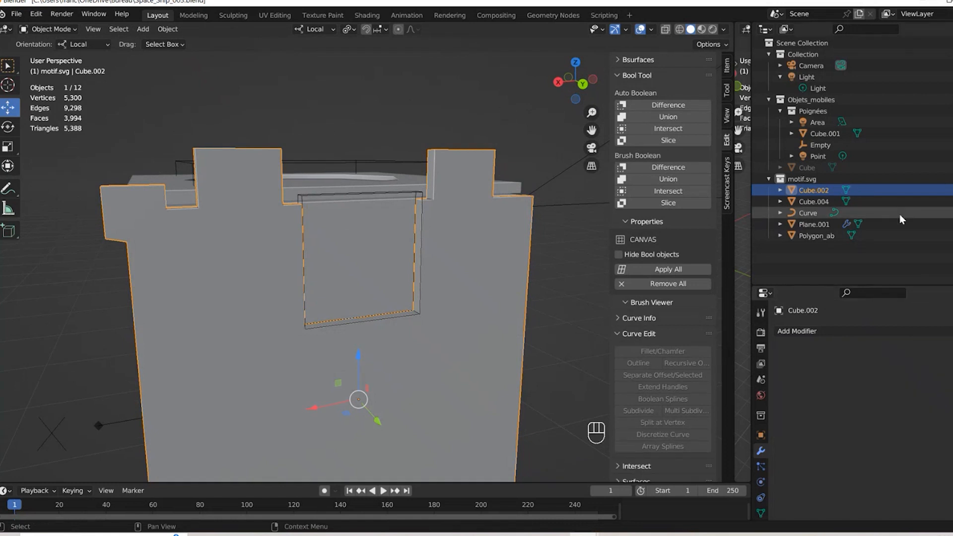
Select the cutter block, Cube.004, and raise it about 54.9 cm along Z to check the recess
left_click(807, 201)
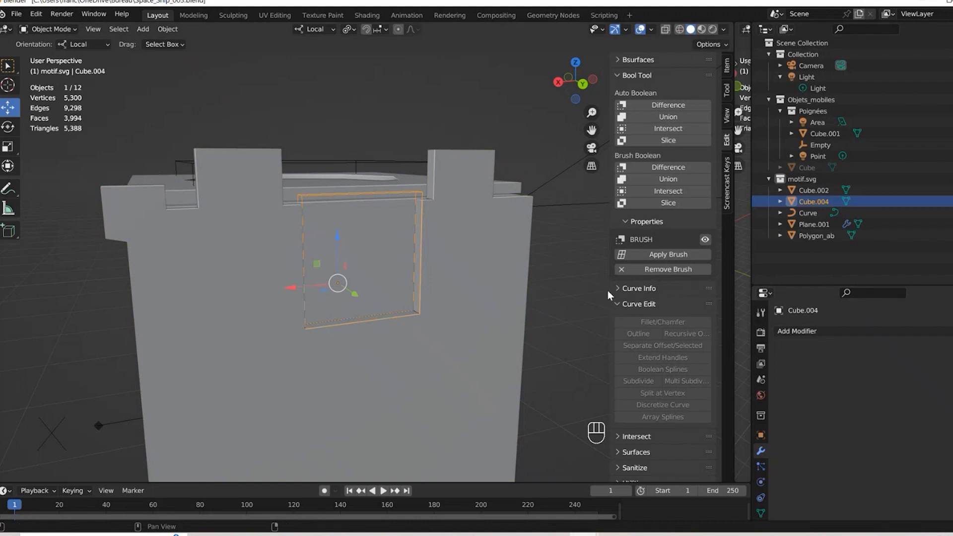
key("Delete")
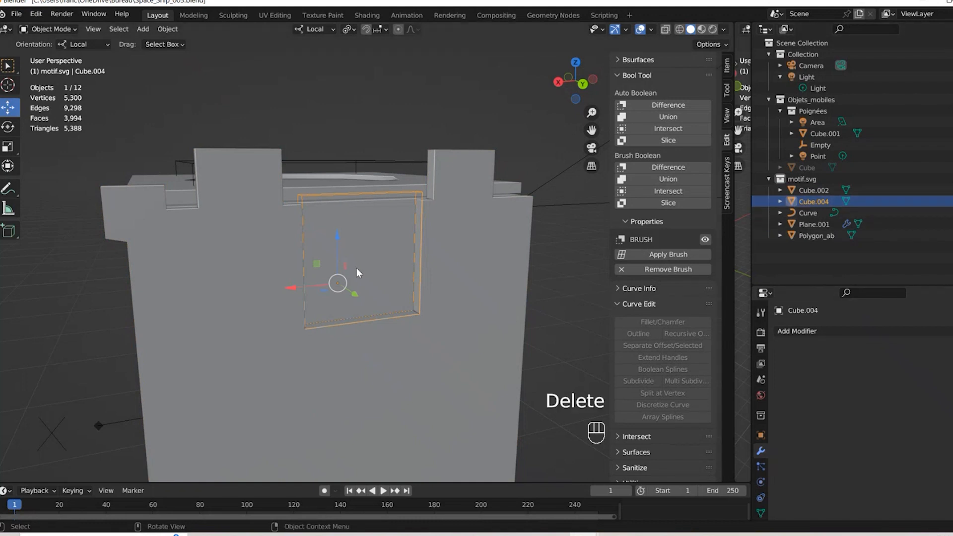
left_click_drag(331, 246, 338, 204)
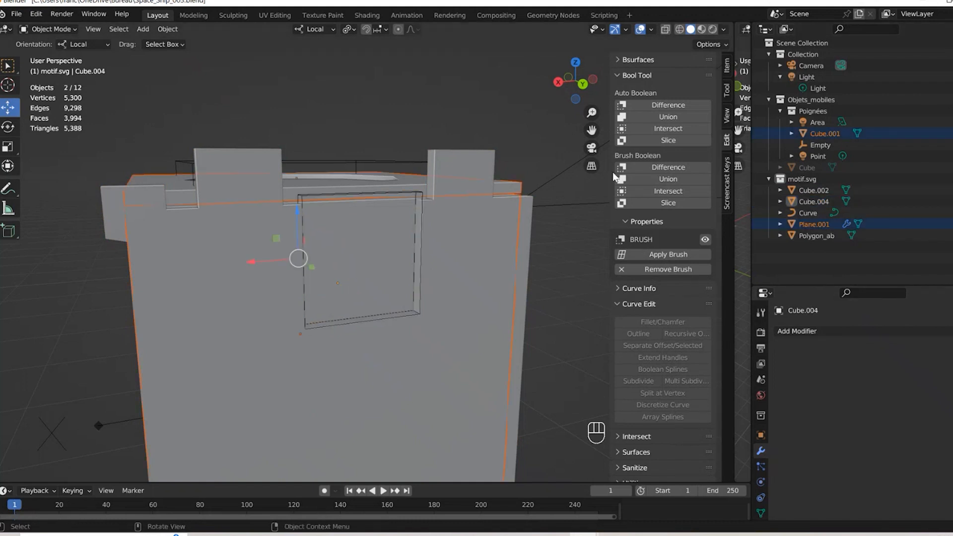
left_click(791, 203)
left_click_drag(338, 245, 337, 128)
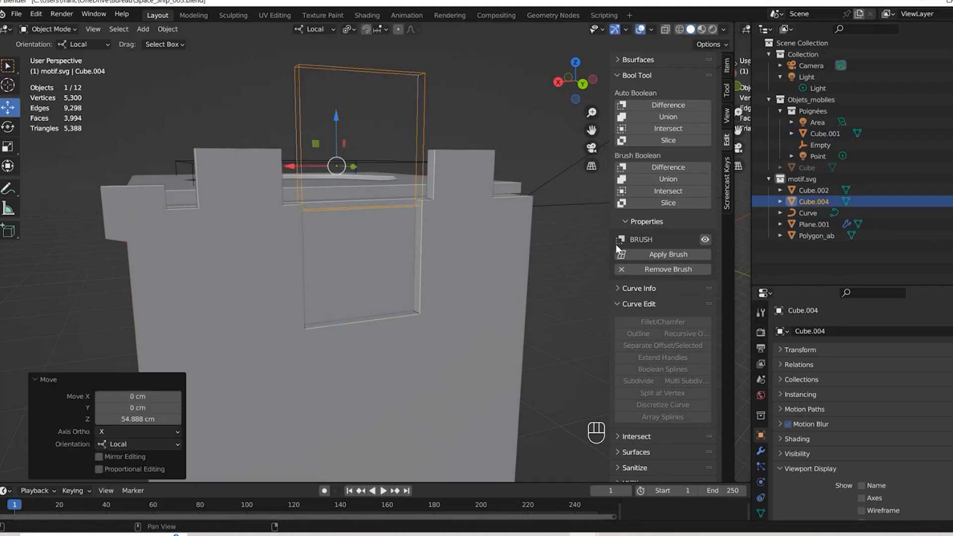
left_click(625, 222)
middle_click_drag(355, 152, 305, 155)
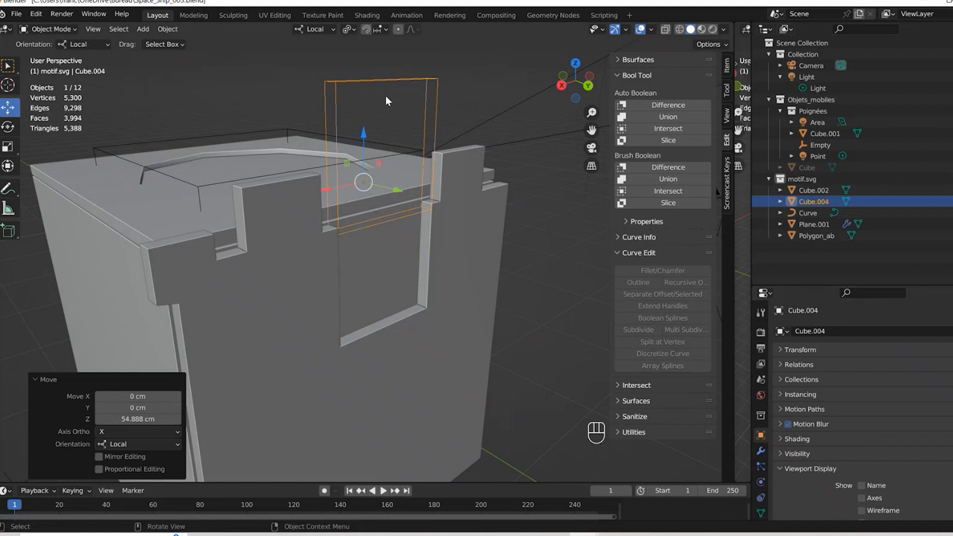
Delete the cutter block, Cube.004, and select the side panel
left_click(817, 204)
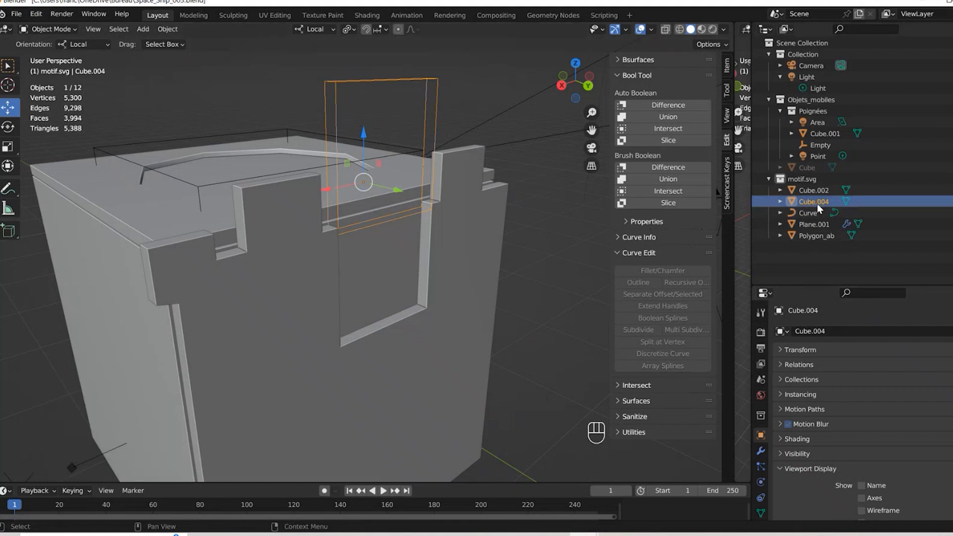
key("Delete")
middle_click_drag(516, 341, 524, 311)
left_click(392, 337)
scroll(447, 285, "down", 1)
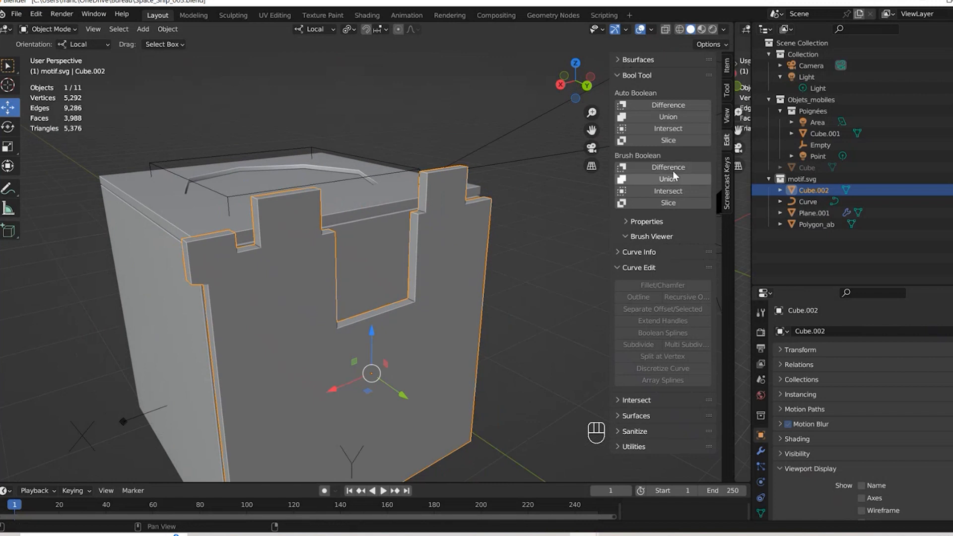
In Edit Mode, lower the top vertices of the panel's two tall raised blocks along Z to about the lid's level
middle_click_drag(403, 200, 216, 309)
middle_click_drag(396, 347, 387, 317)
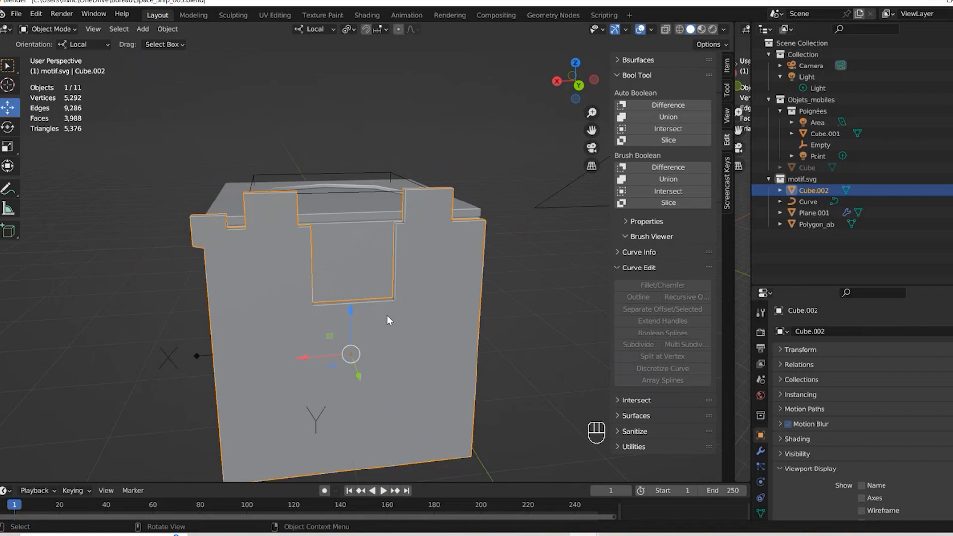
middle_click_drag(240, 109, 248, 186)
key("Tab")
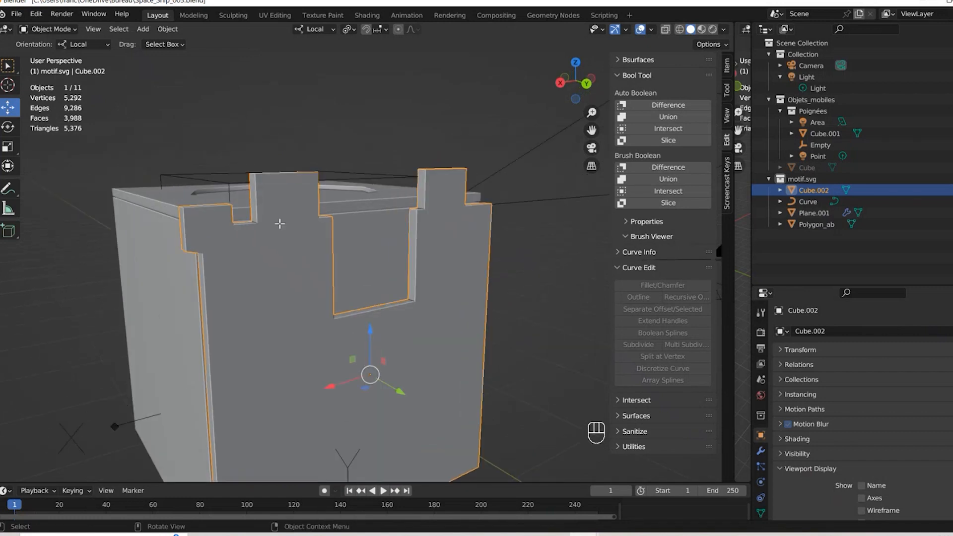
key("1")
left_click_drag(197, 101, 501, 187)
key("alt+z")
left_click_drag(227, 124, 494, 202)
key("alt+z")
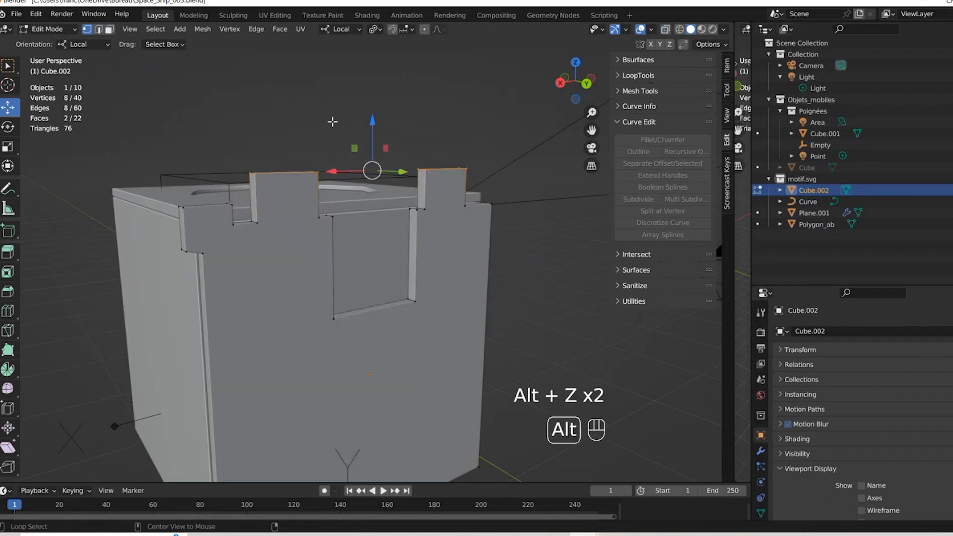
left_click_drag(372, 122, 372, 152)
Select the top vertices of all three raised blocks, flatten them with Z scale 0, and lower them about 2.5 cm
left_click_drag(130, 177, 323, 210)
left_click_drag(372, 158, 481, 206, "shift")
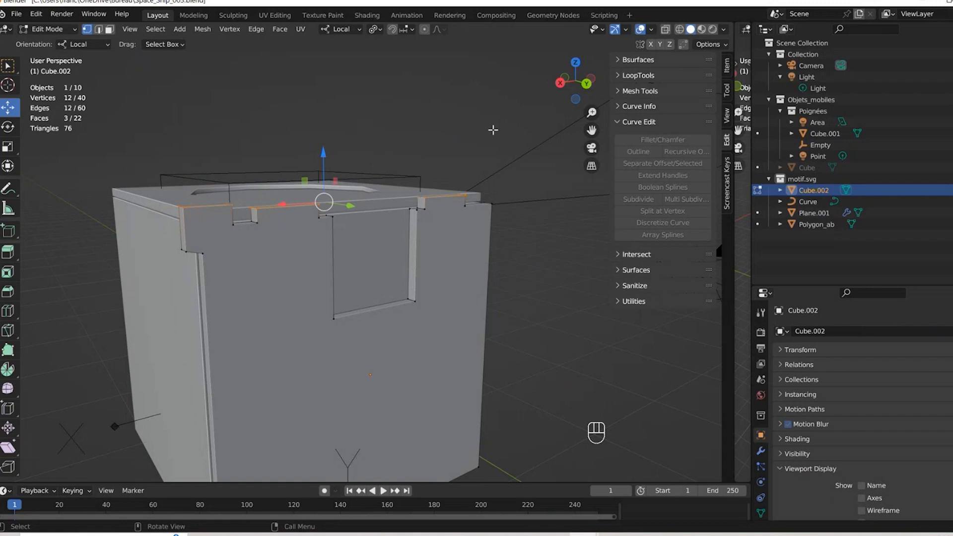
key("s")
key("z")
key("KP_0")
key("KP_Enter")
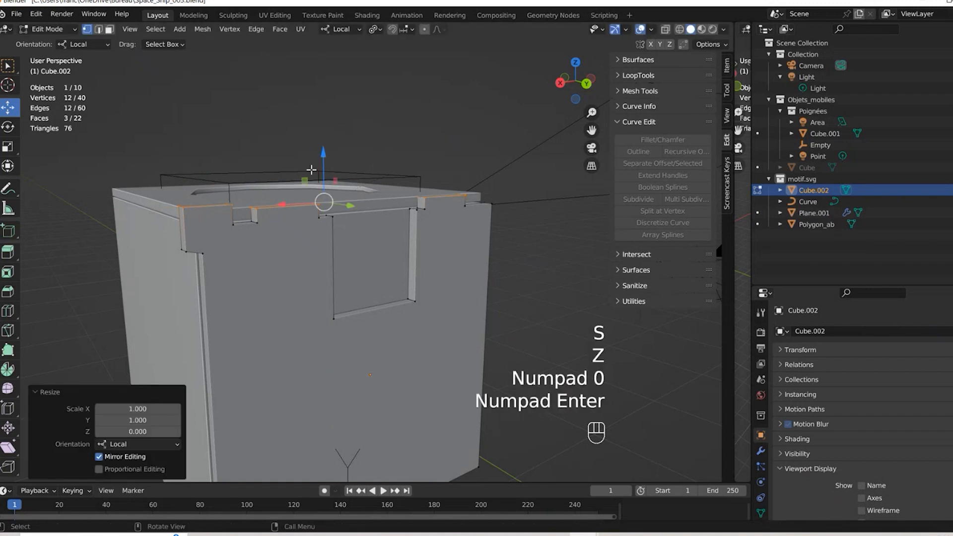
left_click_drag(327, 155, 327, 161)
middle_click_drag(327, 161, 373, 158)
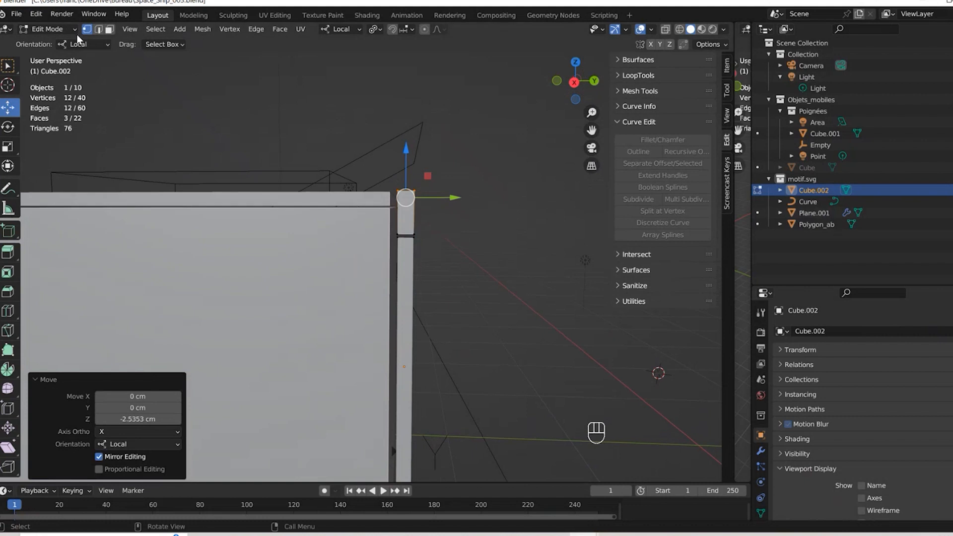
Switch to Object Mode and shift the panel slightly along Y toward the box to narrow the gap
left_click(64, 30)
left_click(49, 38)
left_click_drag(447, 367, 438, 367)
middle_click_drag(467, 284, 321, 255)
Return to Edit Mode and scale the blocks' selected top vertices to 0 along local Z again
key("Tab")
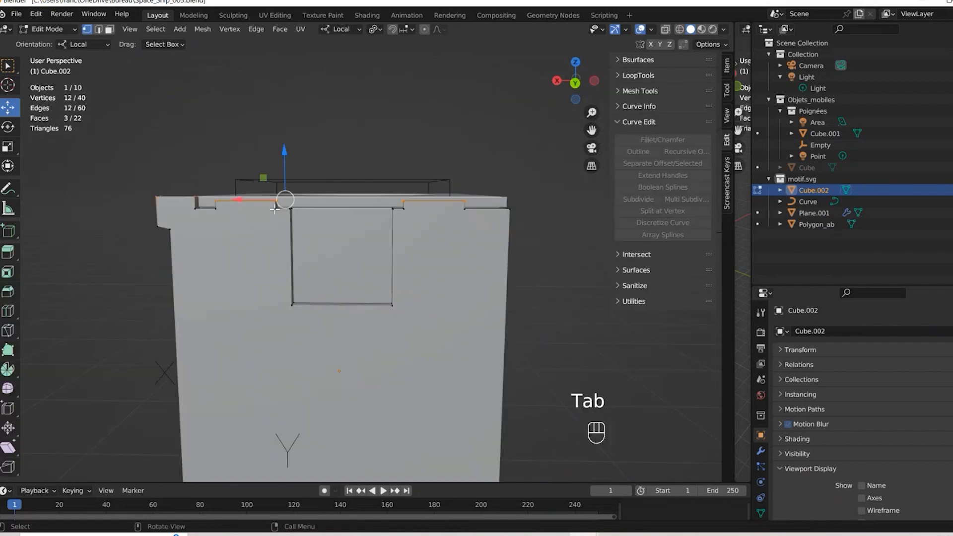
key("KP_0")
key("KP_Enter")
middle_click_drag(306, 200, 363, 224)
key("alt+z")
key("alt+z")
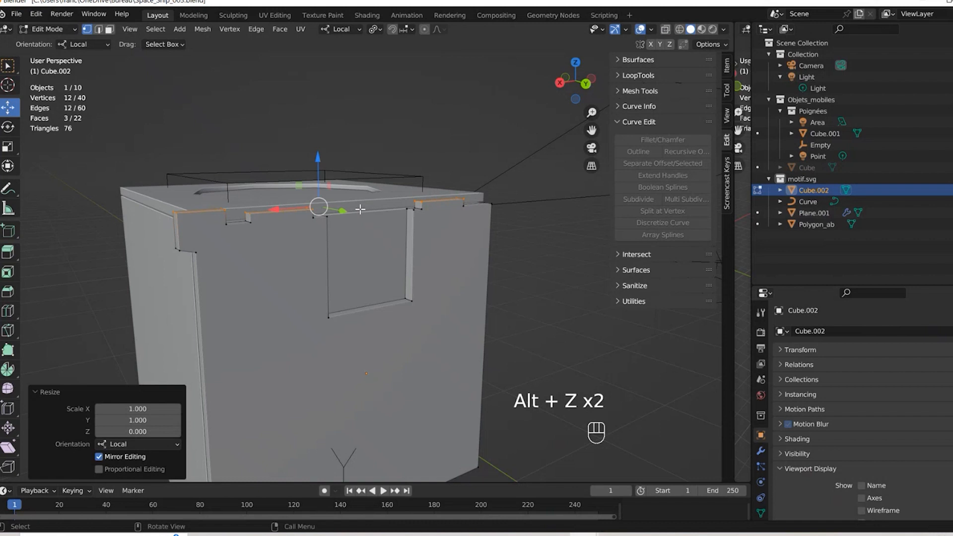
Try scaling the selected top vertices along Z with the Scale tool, and undo it
left_click(14, 145)
left_click_drag(313, 162, 296, 131)
key("ctrl+z")
Set the Scale tool's orientation to Global and scale the blocks' selected top vertices to 0 along Z
left_click(83, 44)
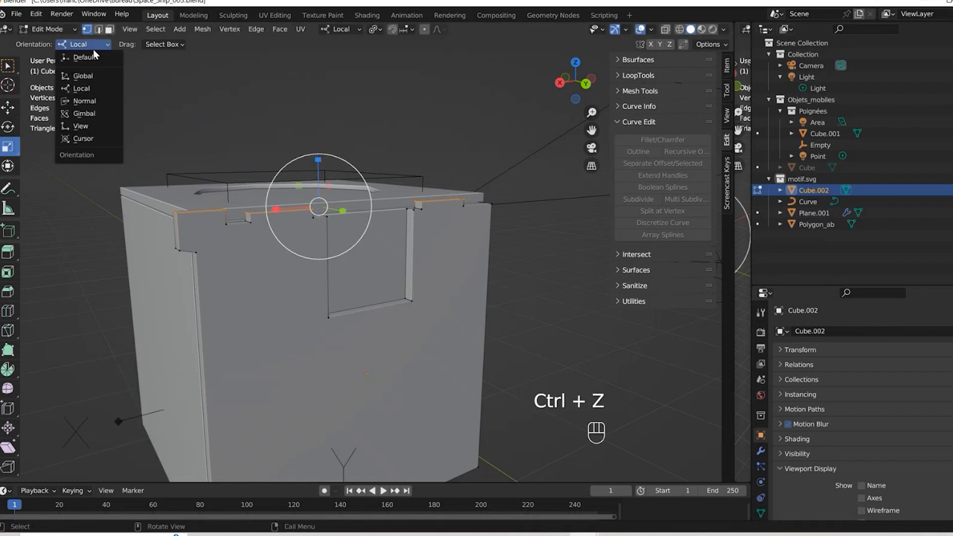
left_click(80, 77)
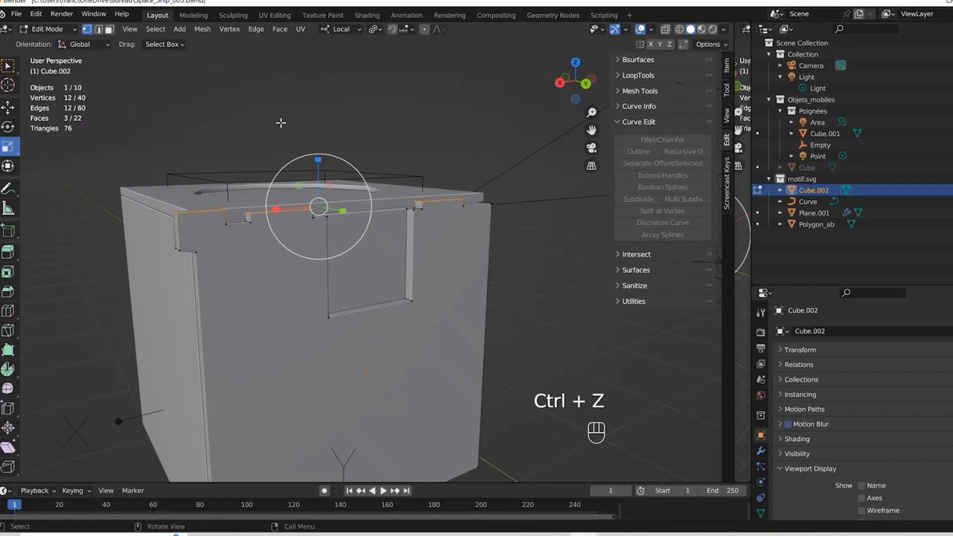
key("s")
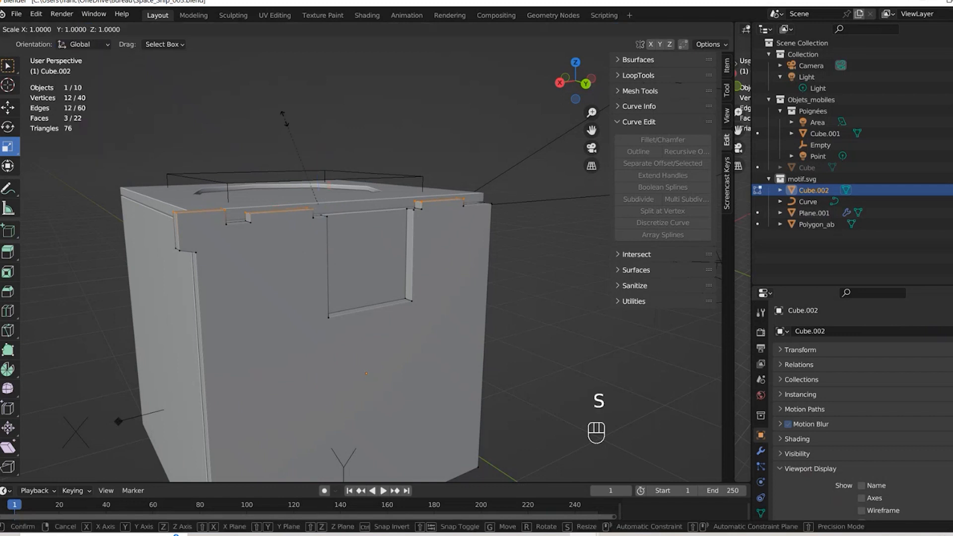
key("z")
key("KP_0")
key("KP_Enter")
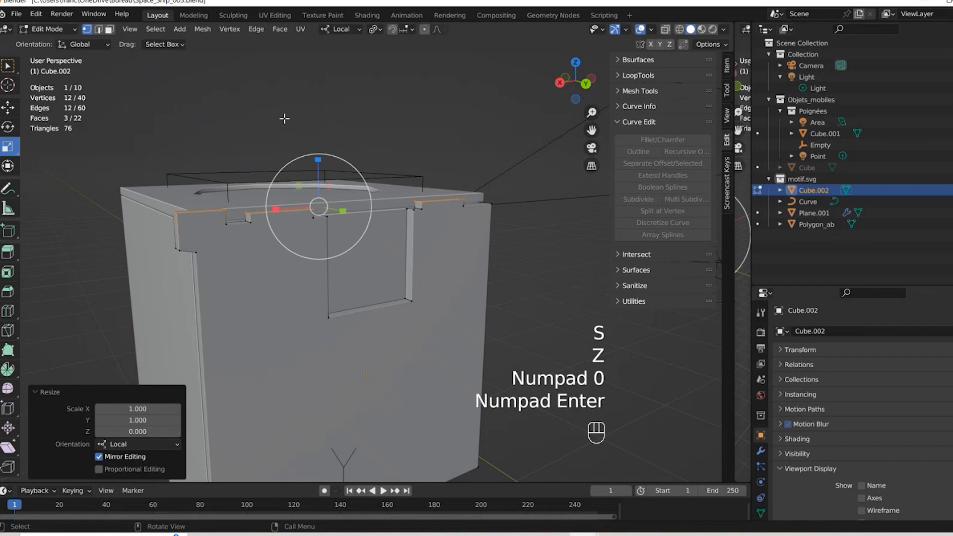
Set the scene's transform orientation to Global, try scaling the selected top vertices along Z, and undo the scaling
left_click(341, 35)
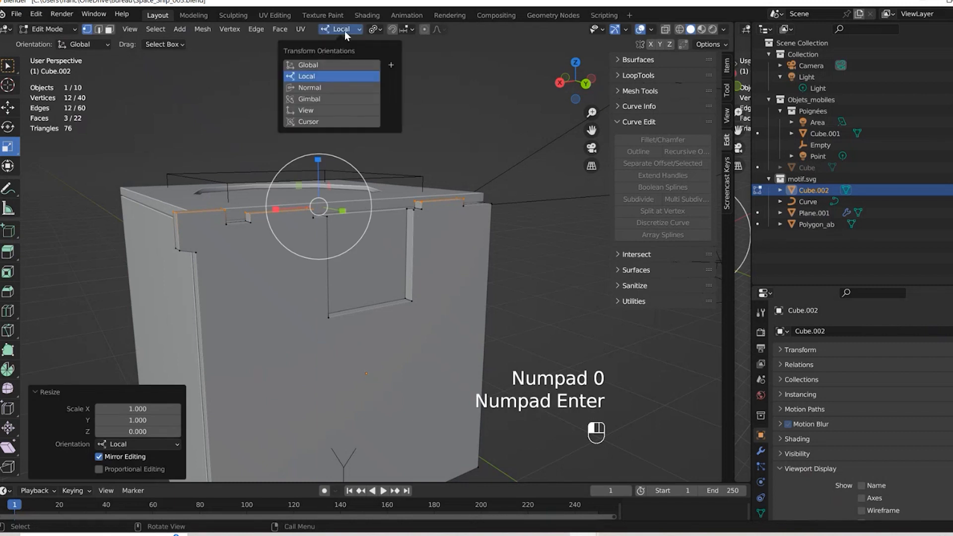
left_click(339, 67)
key("s")
key("z")
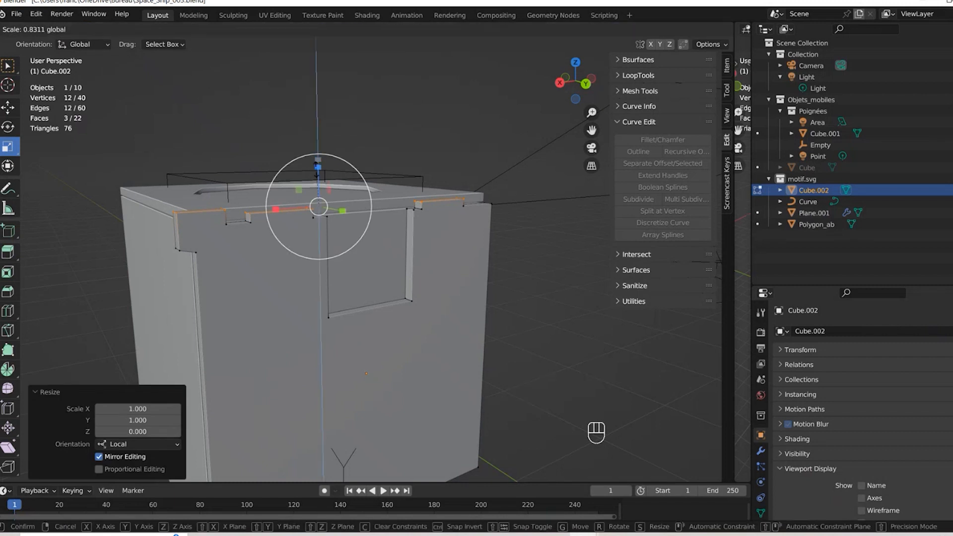
right_click(160, 81)
key("ctrl+z")
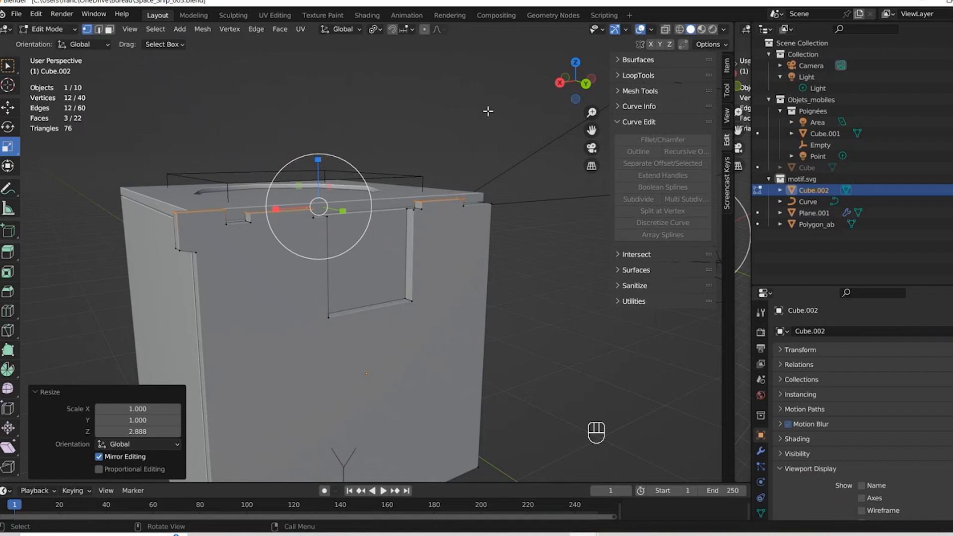
Try scaling the blocks' selected top vertices along global X, and undo it
scroll(234, 209, "up", 5)
scroll(234, 209, "down", 4)
middle_click_drag(234, 209, 274, 271)
scroll(274, 270, "up", 2)
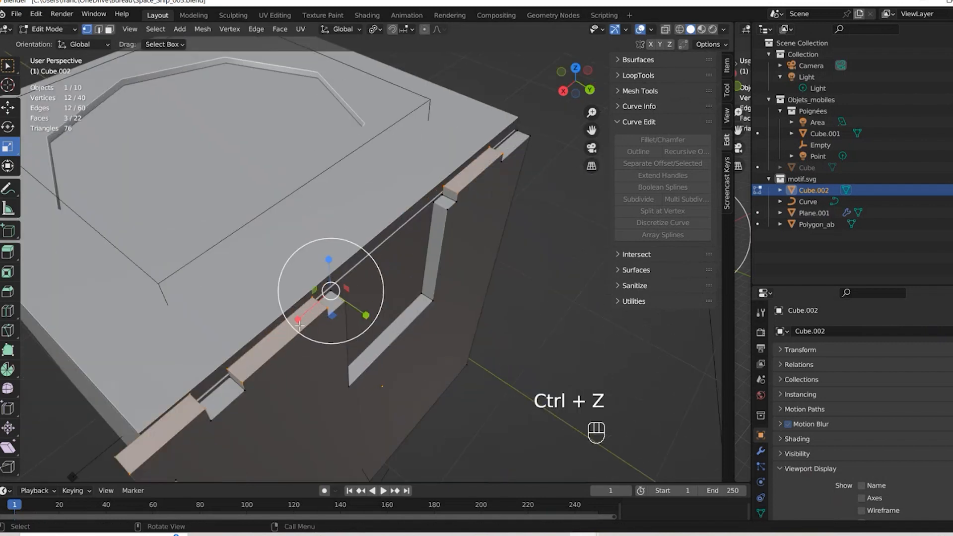
key("s")
key("x")
left_click_drag(221, 366, 243, 334)
key("ctrl+z")
middle_click_drag(243, 335, 223, 221)
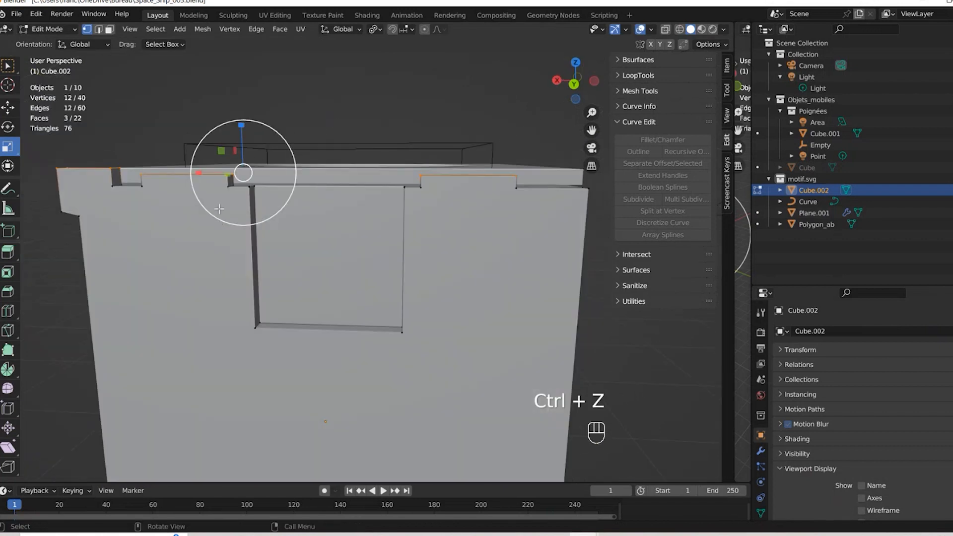
Scale the selected top vertices by about 4.67 along global Z and isolate the panel in a front orthographic local view
left_click_drag(241, 126, 271, 412)
key("KP_1")
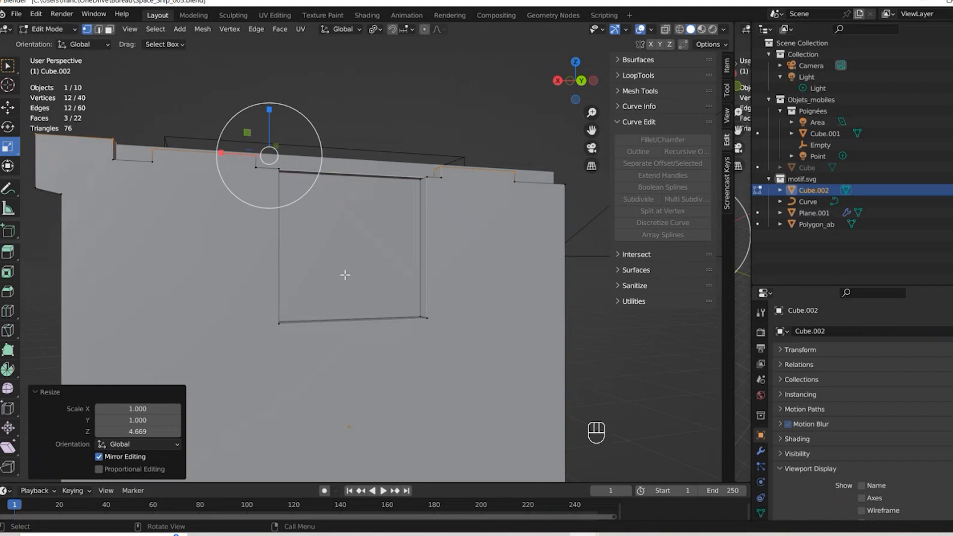
key("KP_3")
key("KP_1")
key("ctrl+KP_3")
key("KP_1")
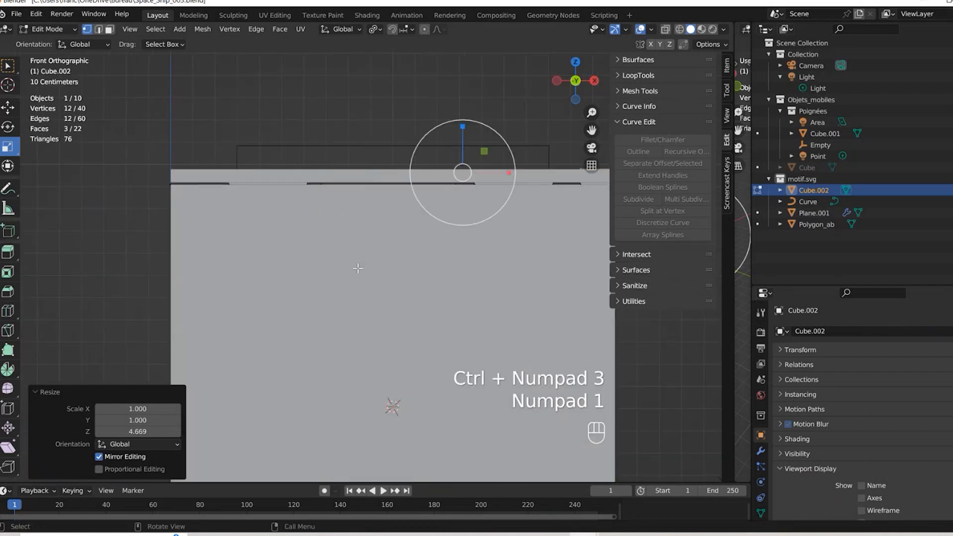
key("KP_Divide")
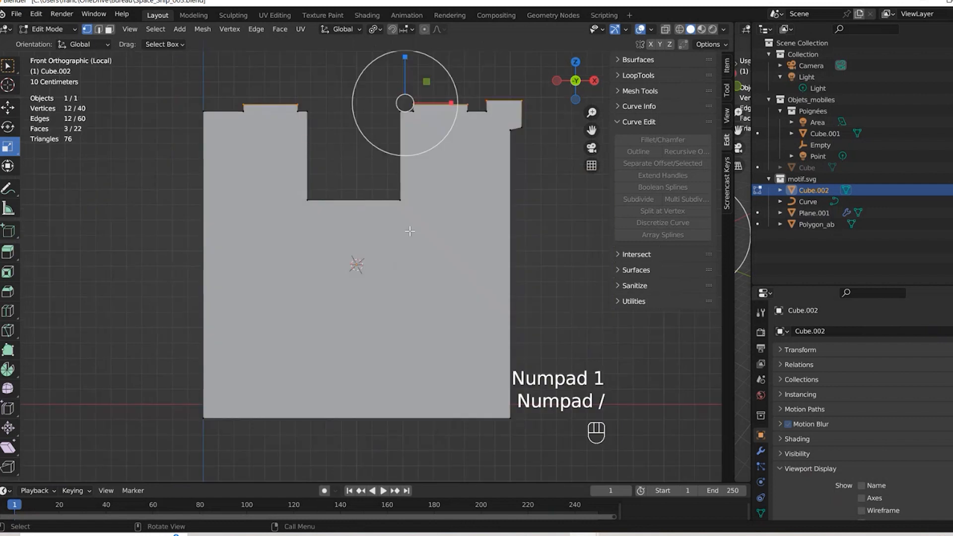
middle_click_drag(410, 231, 395, 342, "shift")
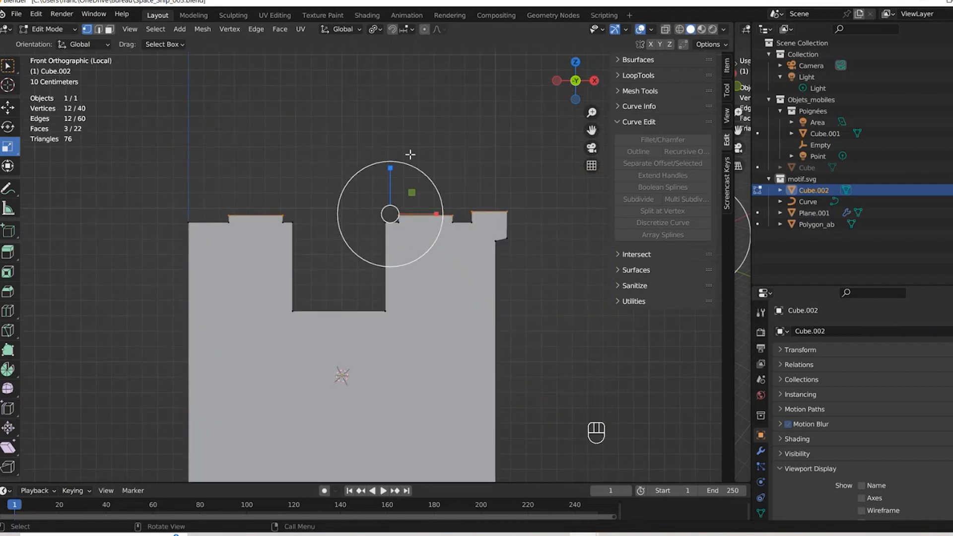
Set the pivot point to Bounding Box Center and flatten the blocks' selected top vertices with a global Z scale of 0
left_click(375, 29)
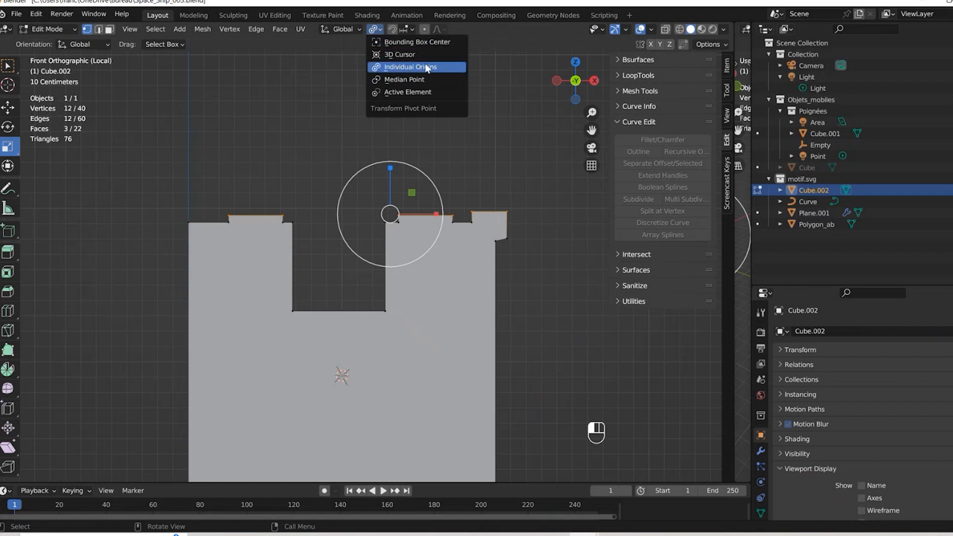
left_click(410, 42)
key("s")
key("z")
key("KP_0")
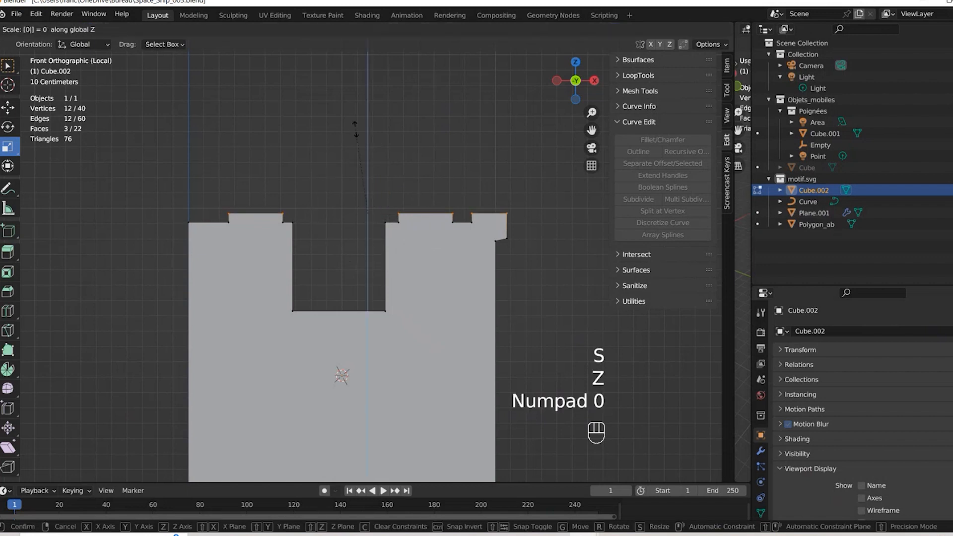
key("KP_Enter")
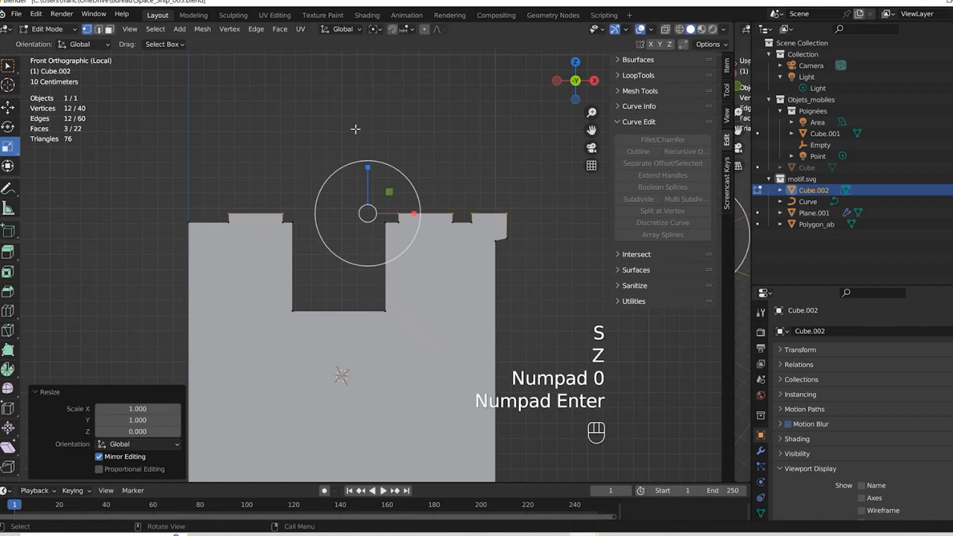
left_click(376, 30)
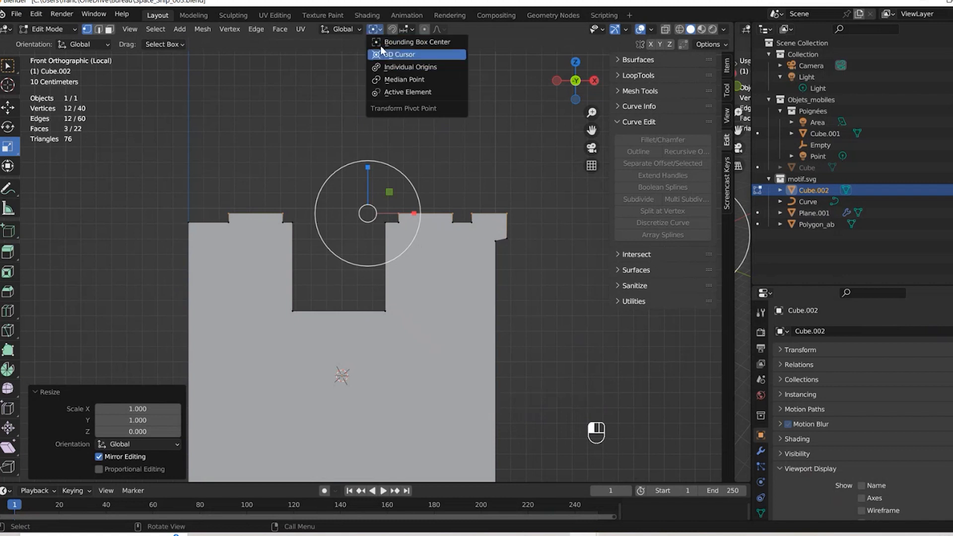
Exit local view to bring back the rest of the scene, keeping the panel in Edit Mode
middle_click_drag(208, 238, 80, 140)
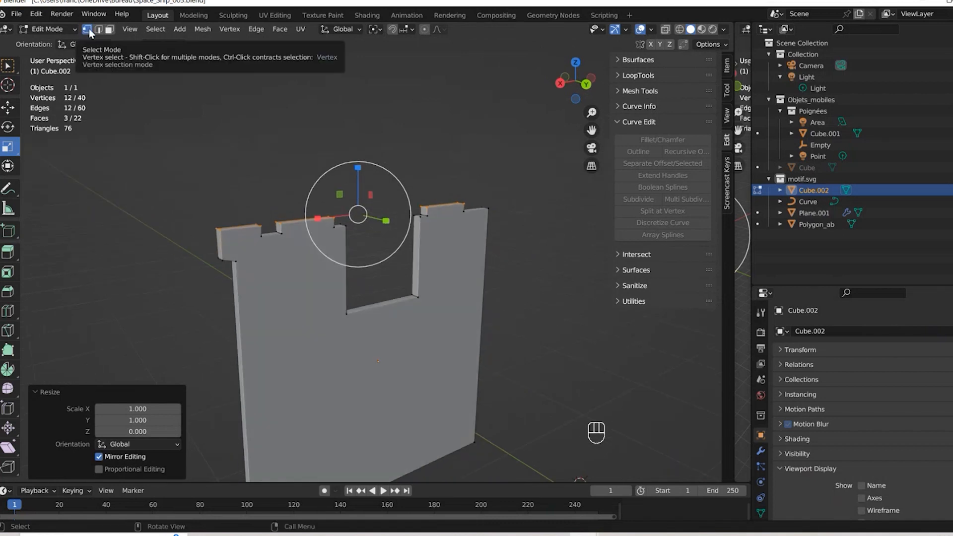
left_click(65, 31)
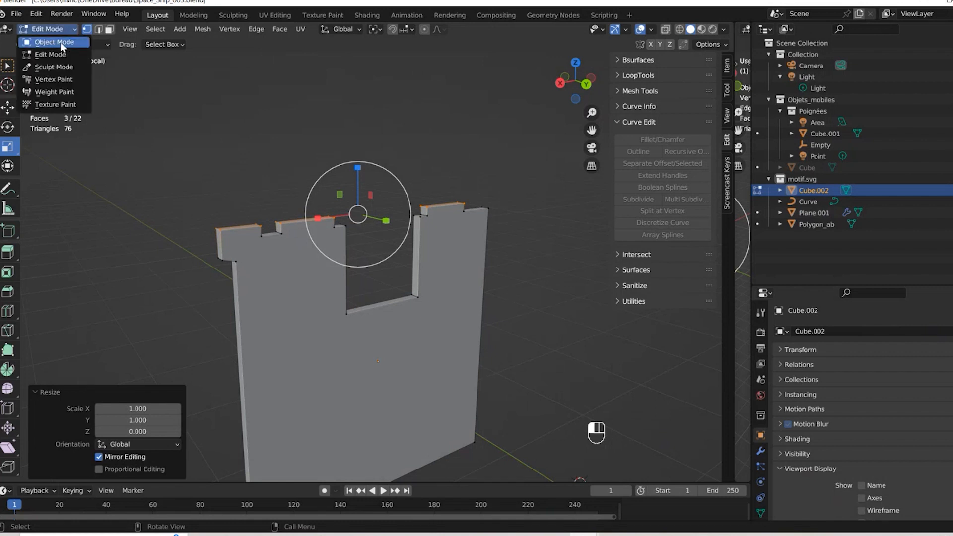
left_click(55, 42)
key("Tab")
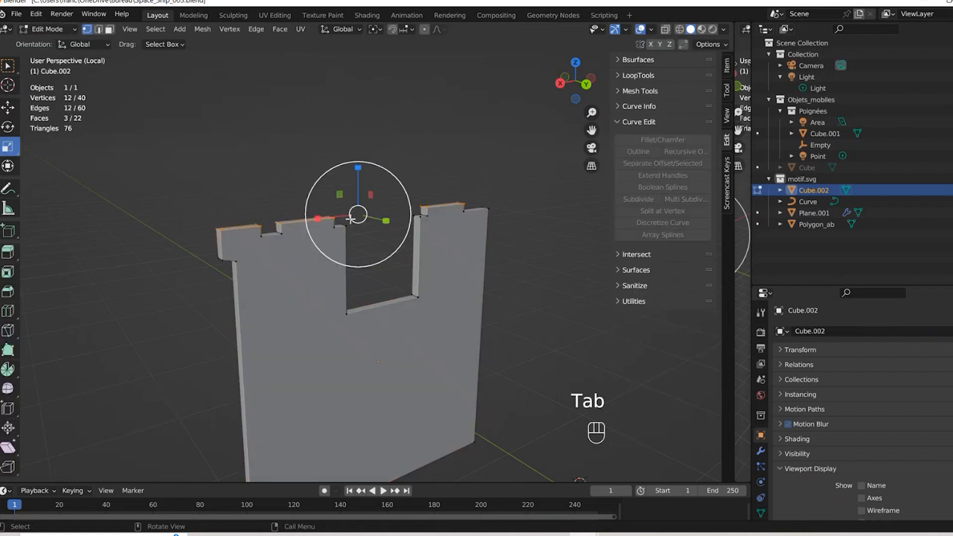
middle_click_drag(467, 208, 462, 220)
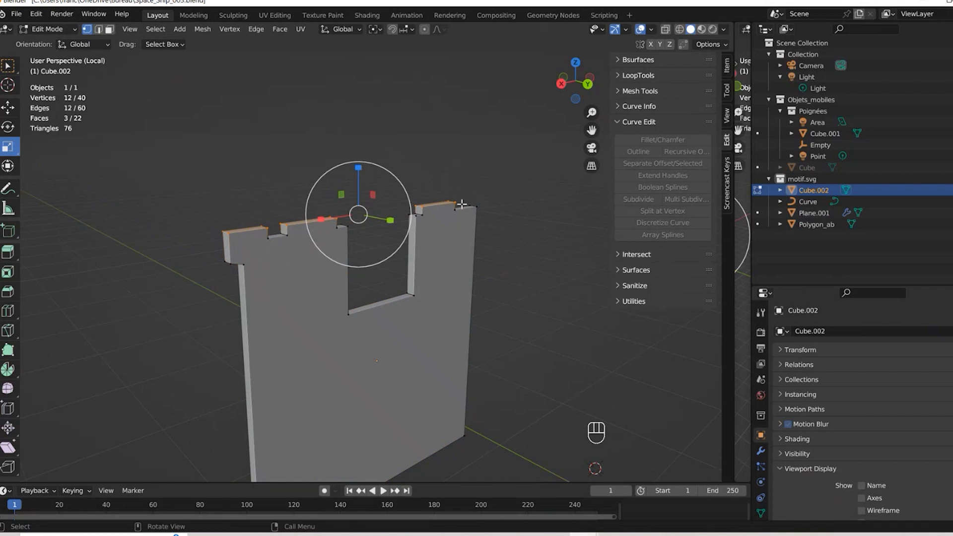
key("KP_Divide")
middle_click_drag(379, 340, 463, 314)
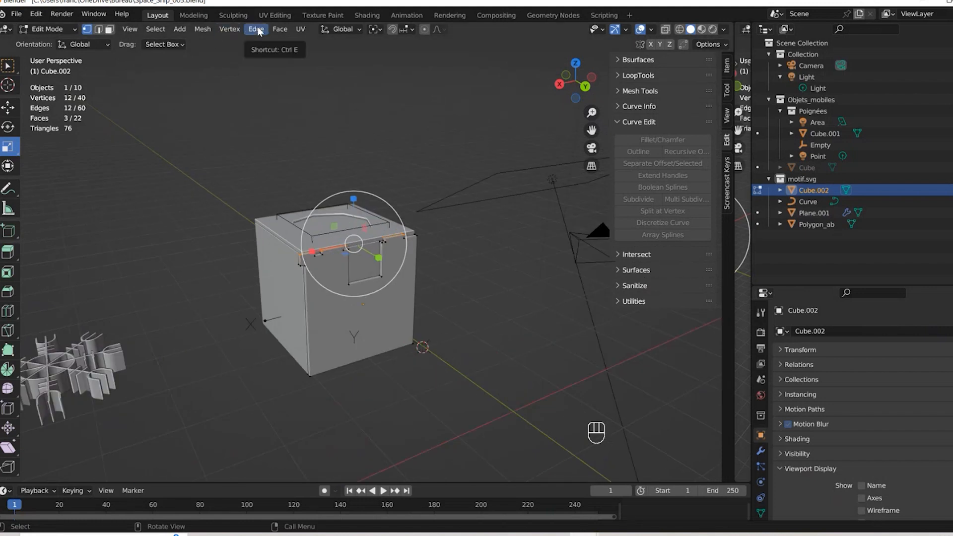
Try adding a plane within the panel's mesh and stretching one of its edges along X, and undo it all
left_click(179, 29)
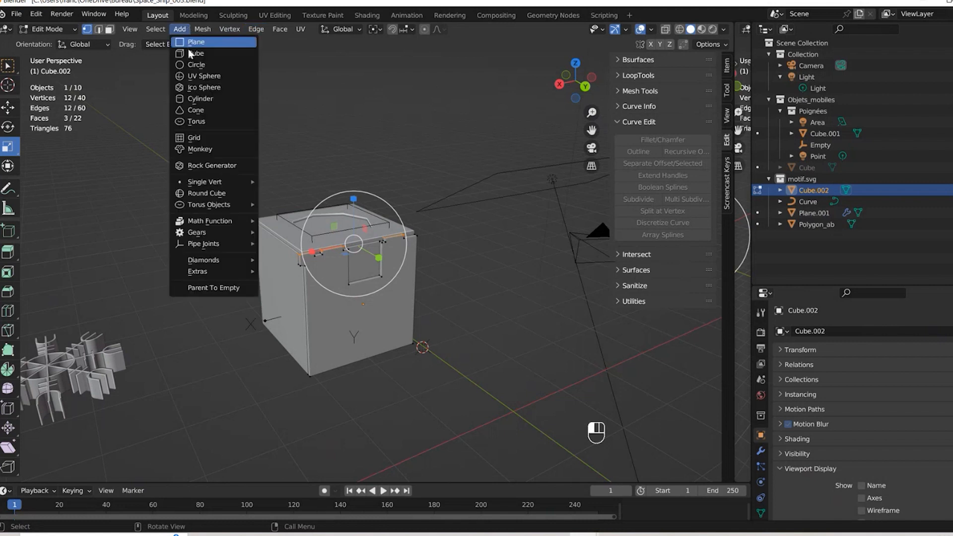
left_click(194, 39)
scroll(484, 226, "down", 1)
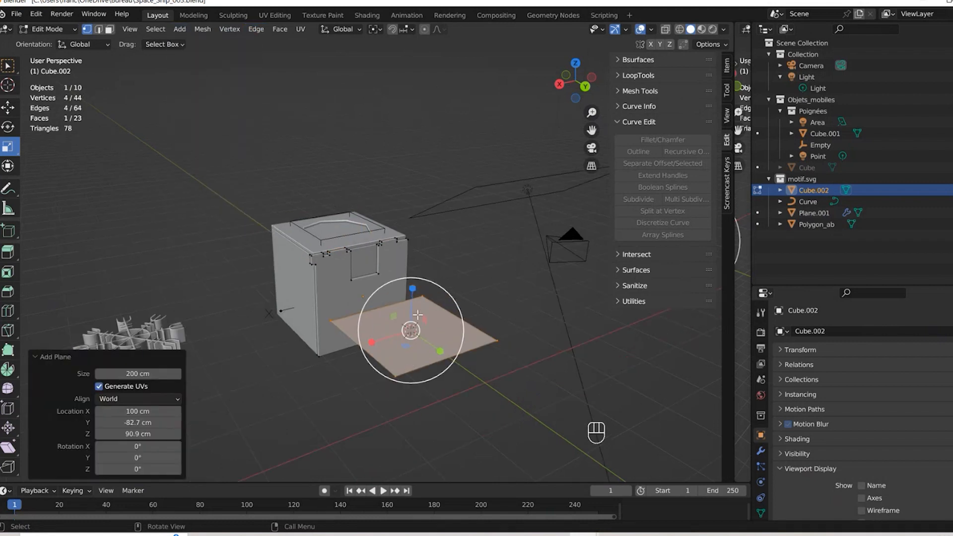
left_click_drag(294, 300, 418, 403)
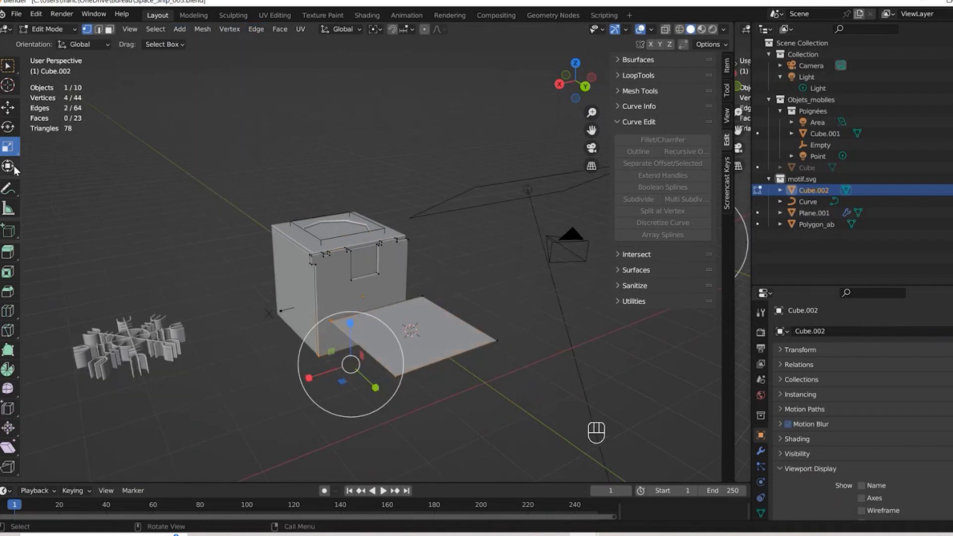
left_click(16, 108)
left_click_drag(320, 378, 241, 398)
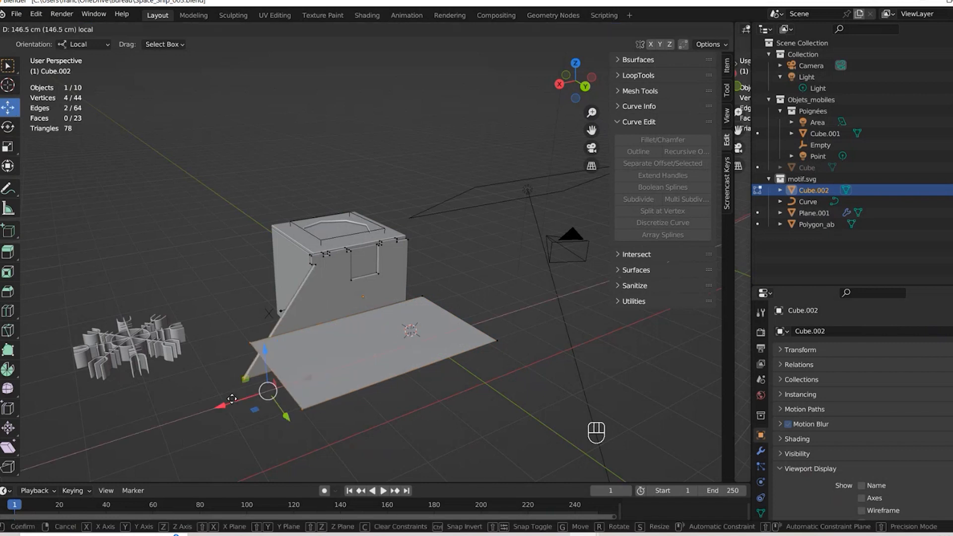
key("ctrl+z")
key("ctrl+z")
key("ctrl+z")
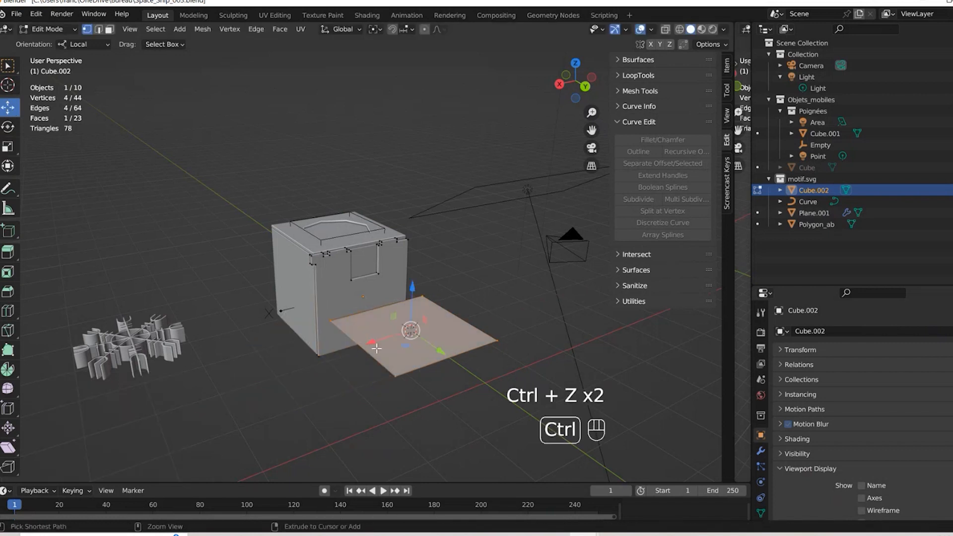
Switch to Object Mode and add a separate 200 cm plane at the 3D cursor
left_click(50, 29)
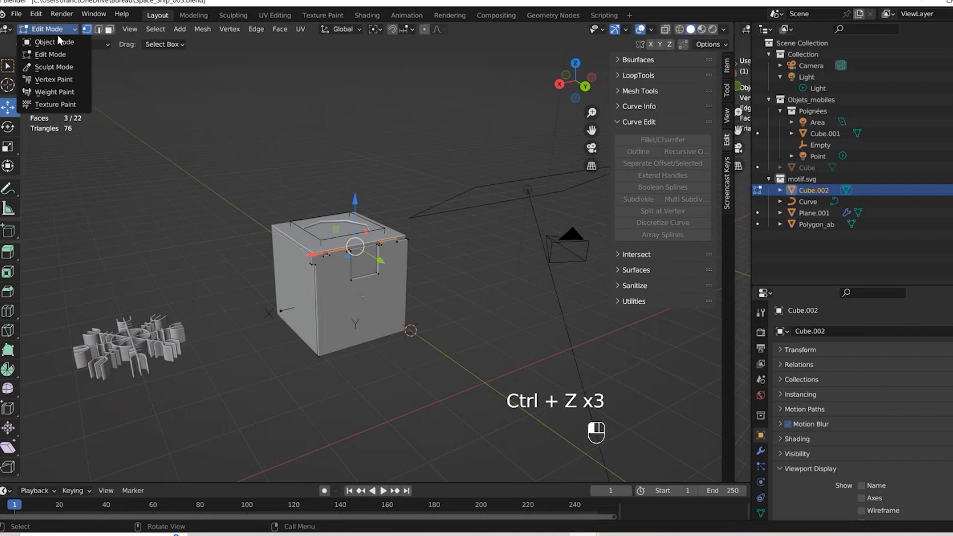
left_click(58, 36)
left_click(143, 30)
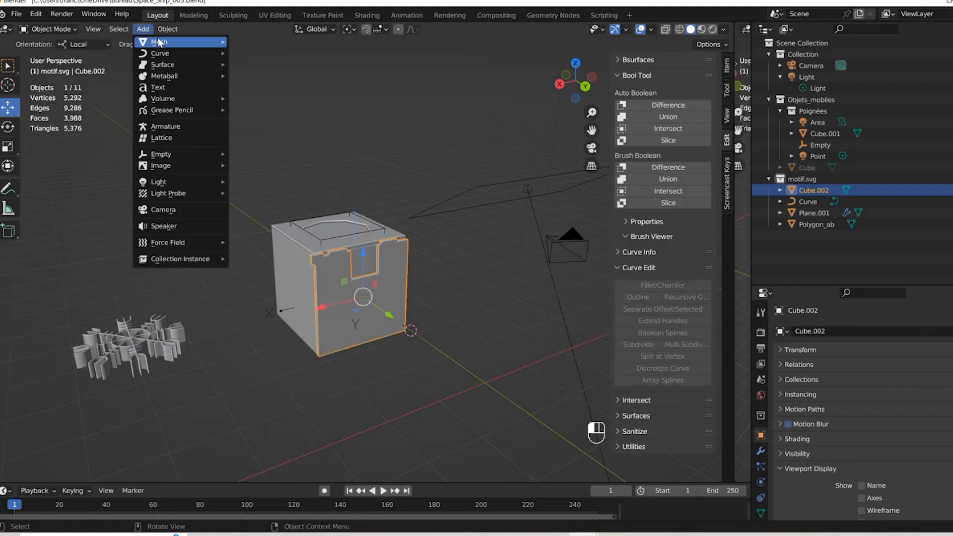
mouse_move(169, 42)
left_click(290, 42)
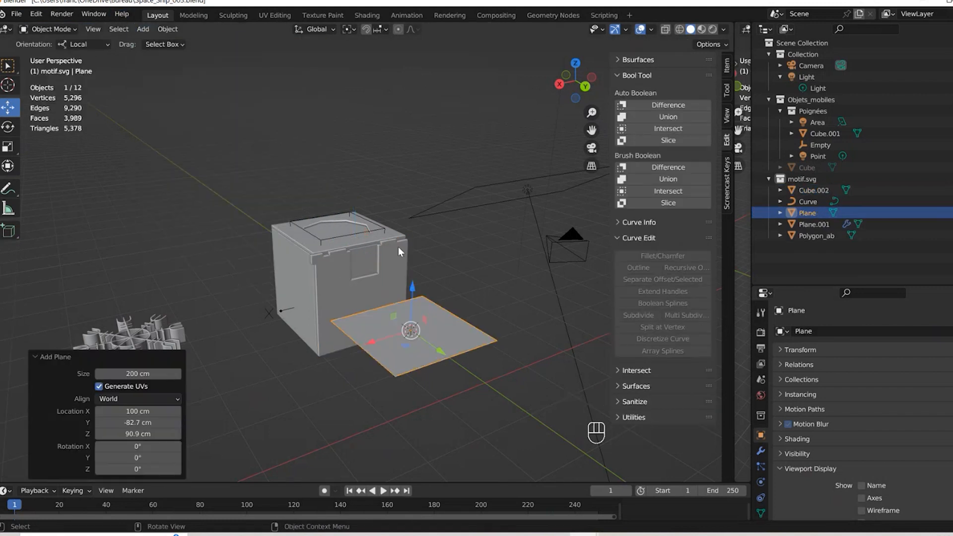
Lengthen the plane in Edit Mode by moving the edge on its +X side about 212 cm along X
key("Tab")
left_click_drag(321, 314, 404, 396)
left_click_drag(335, 354, 204, 396)
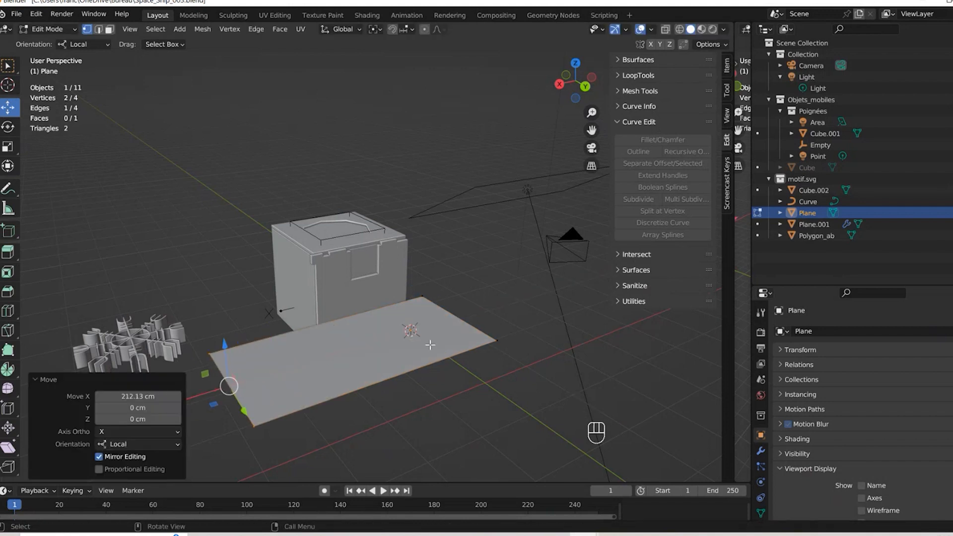
key("Tab")
Add a Solidify modifier to the long plane and set its thickness to 5 cm
left_click(761, 450)
left_click(810, 332)
left_click(819, 331)
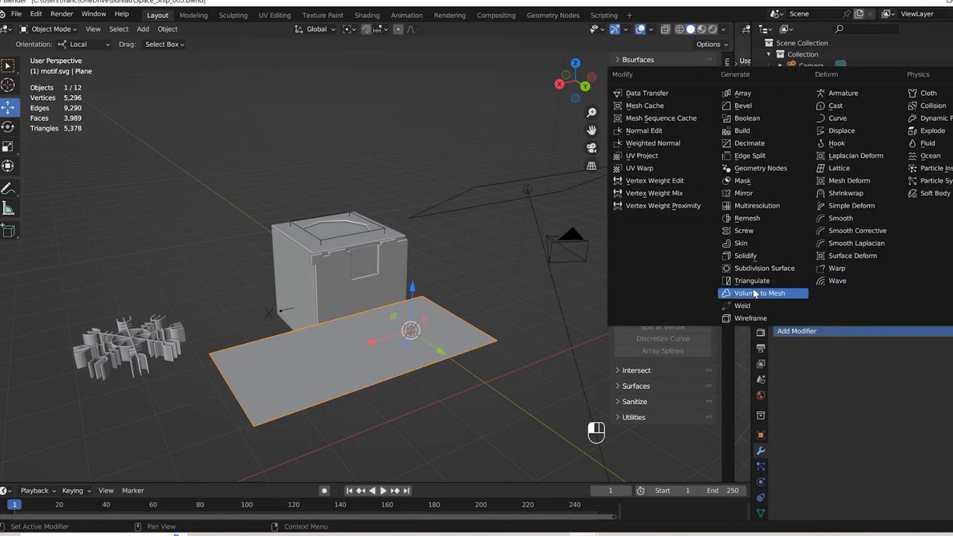
left_click(745, 255)
middle_click_drag(308, 347, 672, 400)
middle_click_drag(412, 354, 307, 346)
left_click(935, 381)
left_click_drag(935, 382, 948, 382)
Add a 62-vertex cylinder, 100 cm in radius and 200 cm deep, at the 3D cursor and shade it auto smooth
left_click(167, 29)
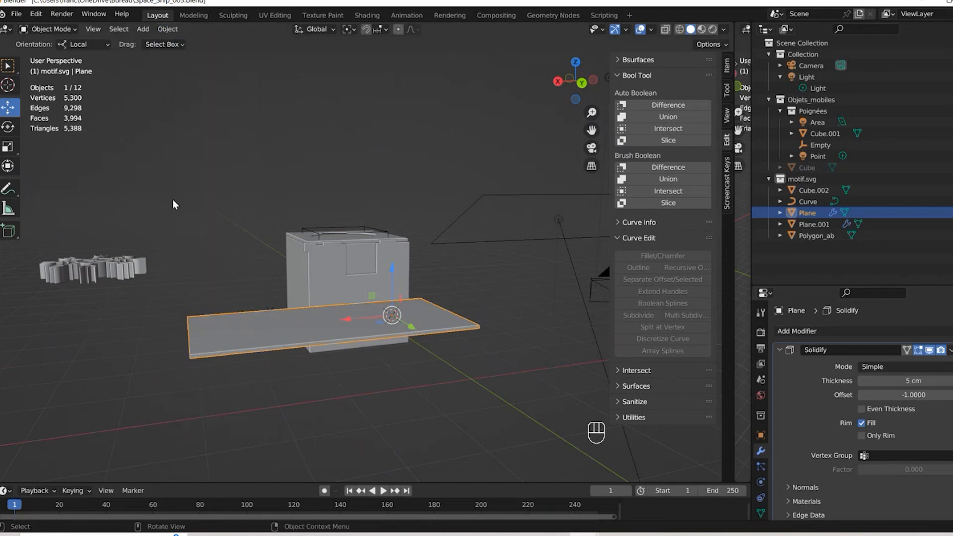
left_click(148, 256)
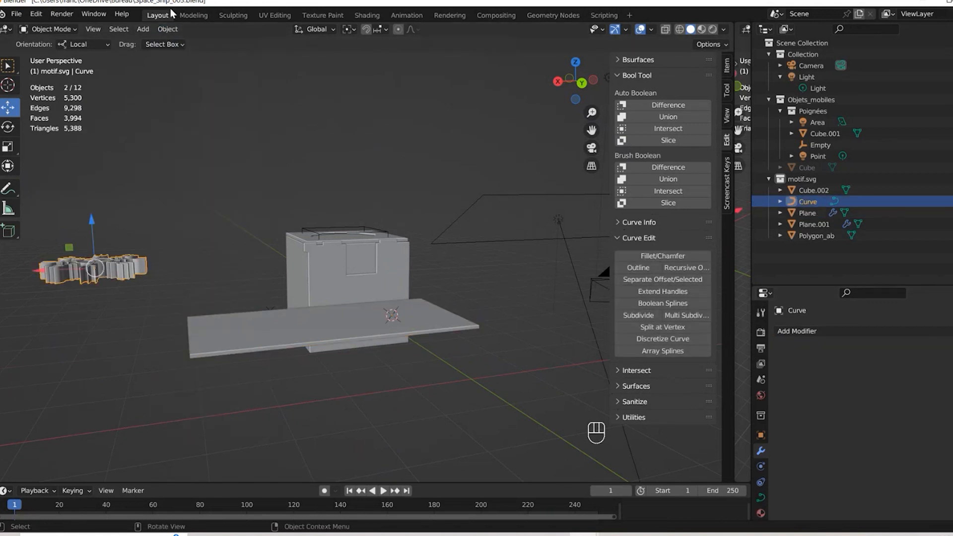
left_click(238, 191)
left_click(143, 29)
mouse_move(146, 54)
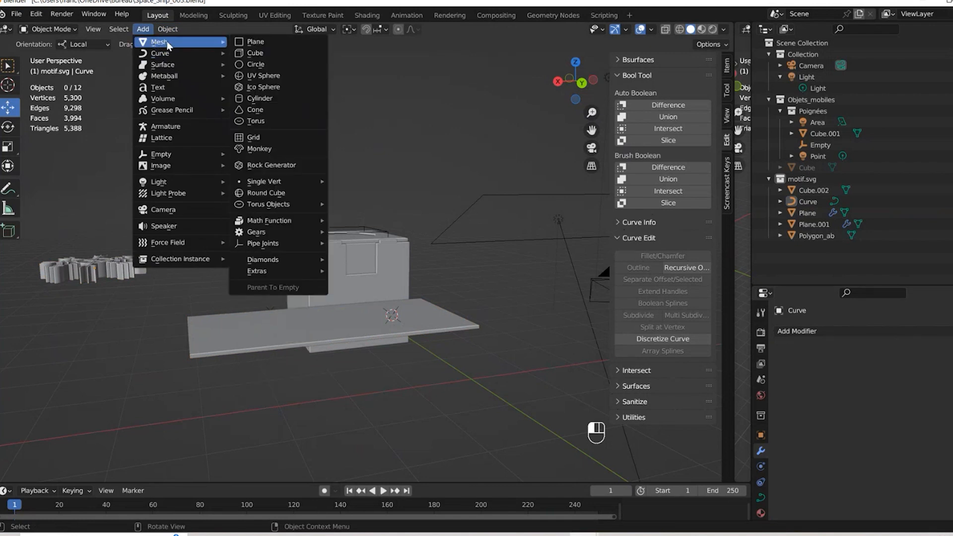
left_click(260, 99)
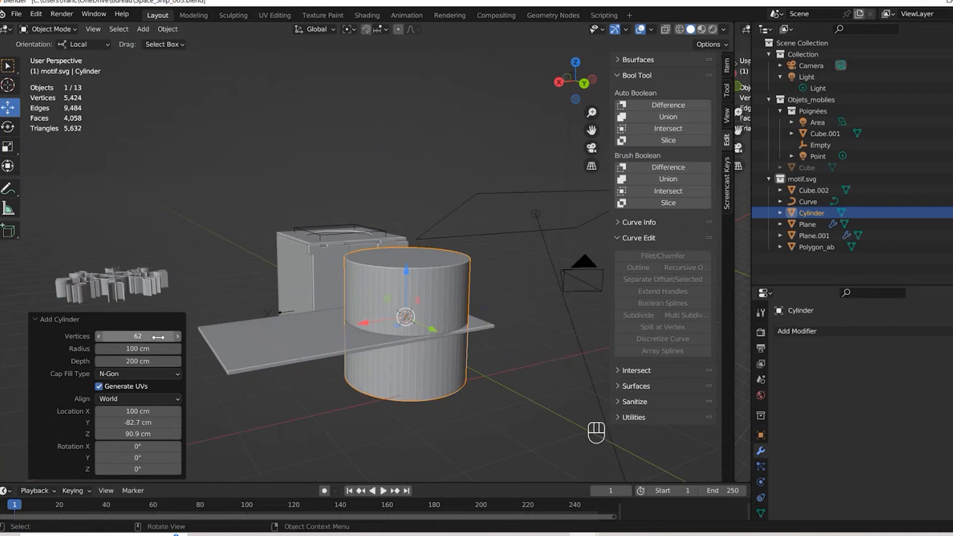
right_click(411, 274)
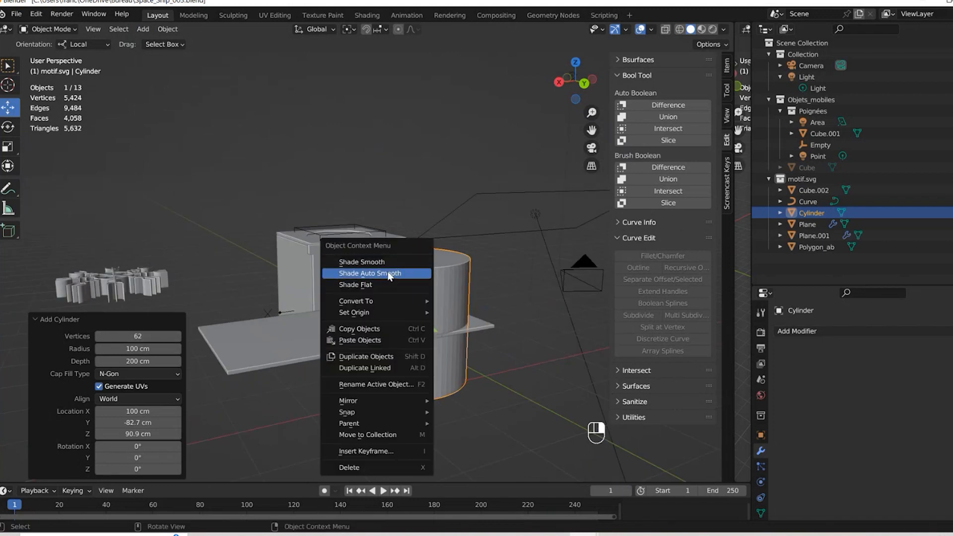
left_click(390, 274)
Shrink the cylinder to a thin rod, stretch it by 4.283 along Z, and rescale it uniformly by -0.548
key("s")
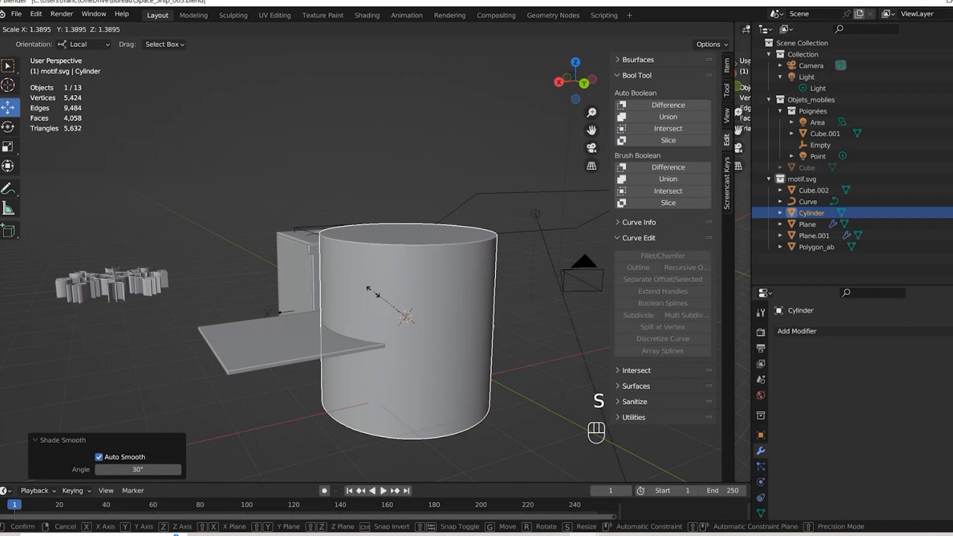
left_click(404, 317)
key("s")
key("z")
left_click(409, 304)
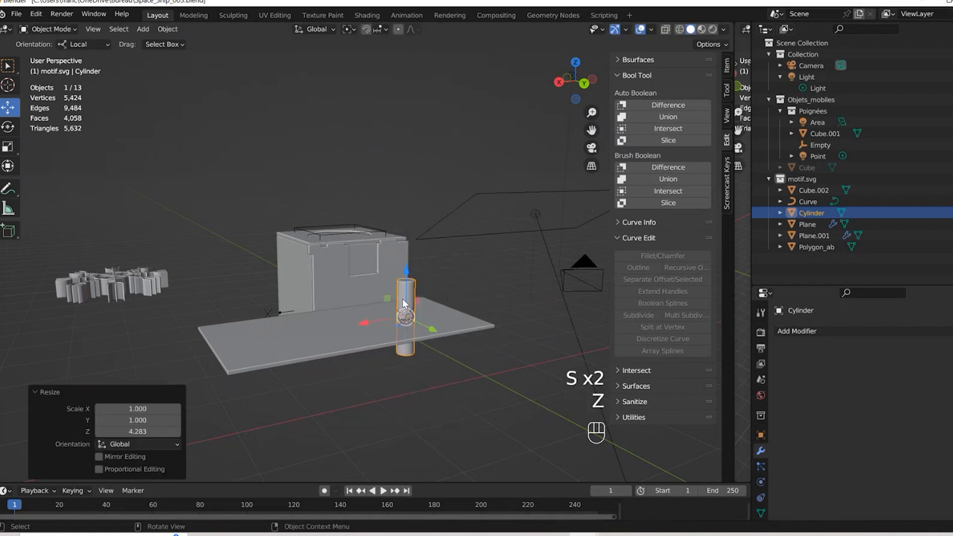
middle_click_drag(410, 304, 414, 330)
key("s")
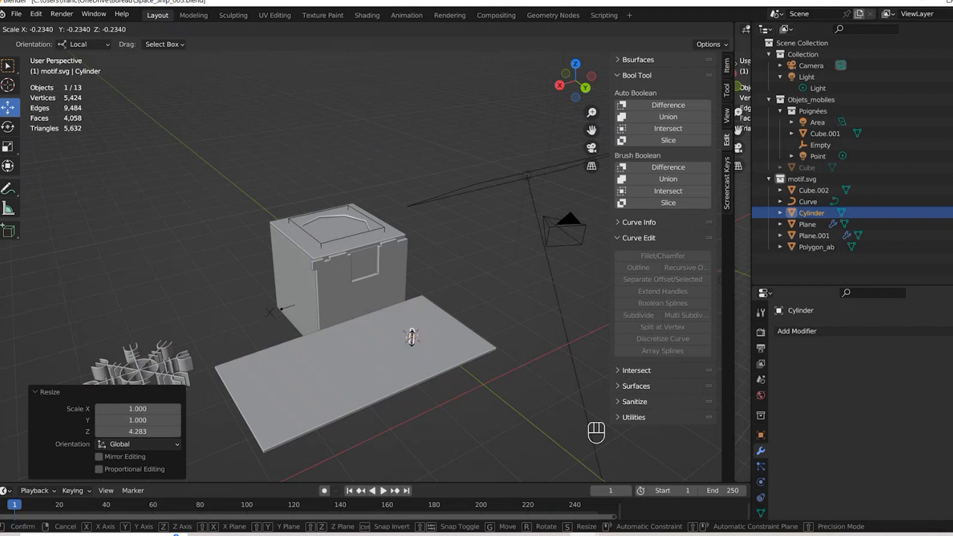
left_click(414, 340)
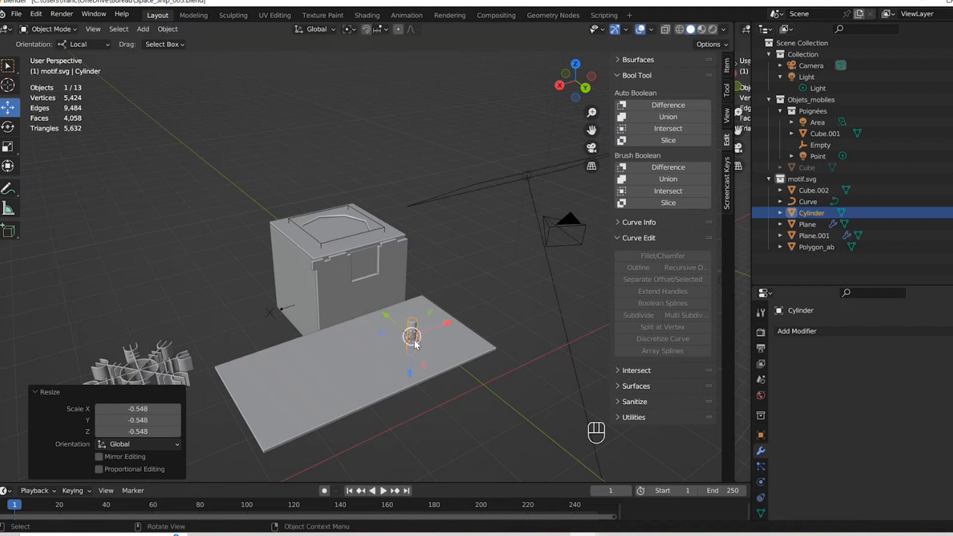
In top view, move the cylinder onto the plank's corner near the box, about 87 cm along local X and 82.4 cm along local Y
middle_click_drag(414, 340, 406, 360)
key("KP_7")
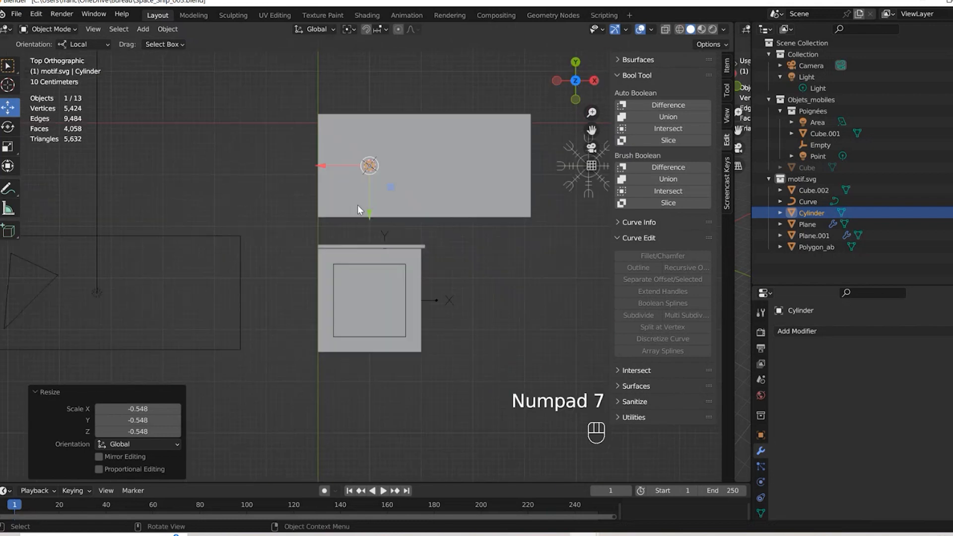
left_click_drag(391, 186, 344, 231)
middle_click_drag(343, 231, 529, 147)
scroll(529, 147, "up", 3)
middle_click_drag(269, 381, 505, 304, "shift")
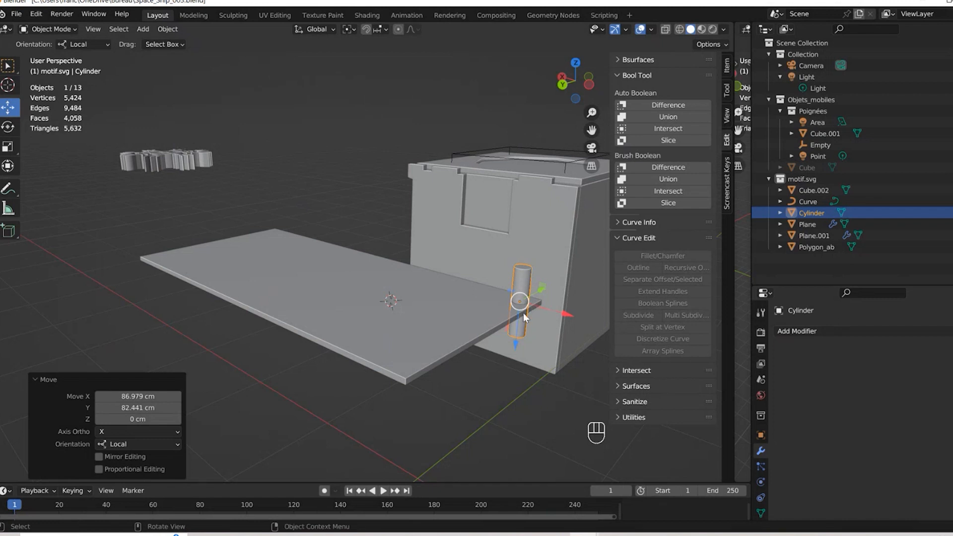
Add an Array modifier to the cylinder with a count of 11 and a relative X offset factor of -2.2
left_click(817, 333)
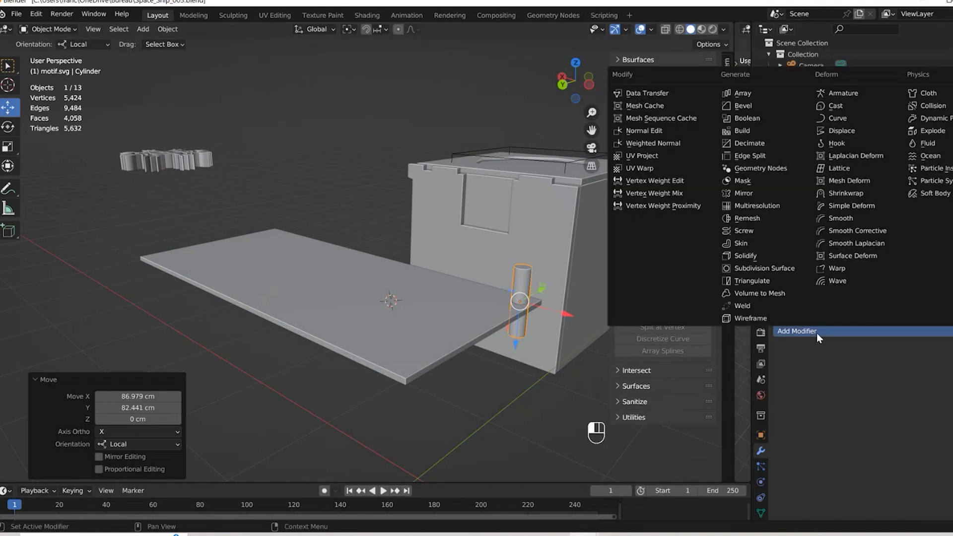
left_click(744, 93)
left_click(894, 381)
type("11")
key("Return")
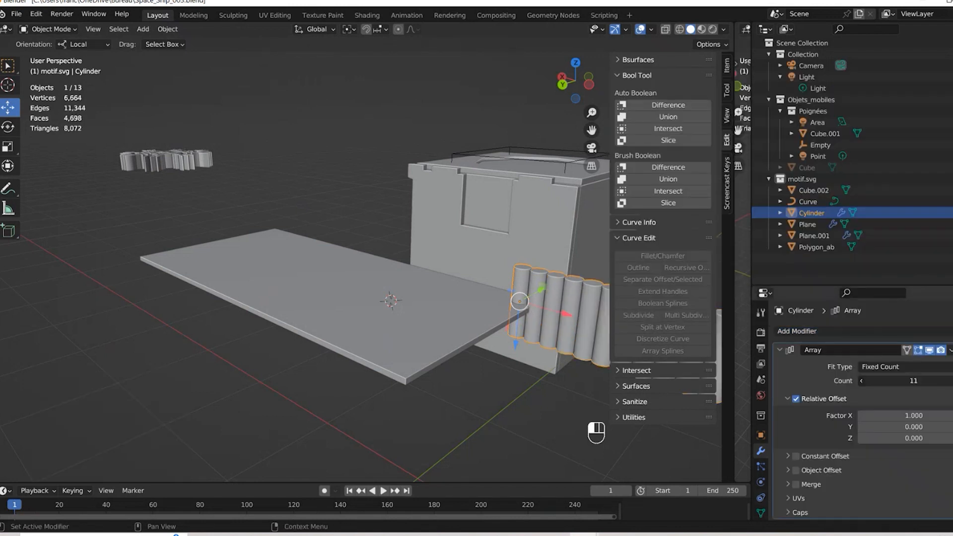
left_click_drag(875, 415, 816, 415)
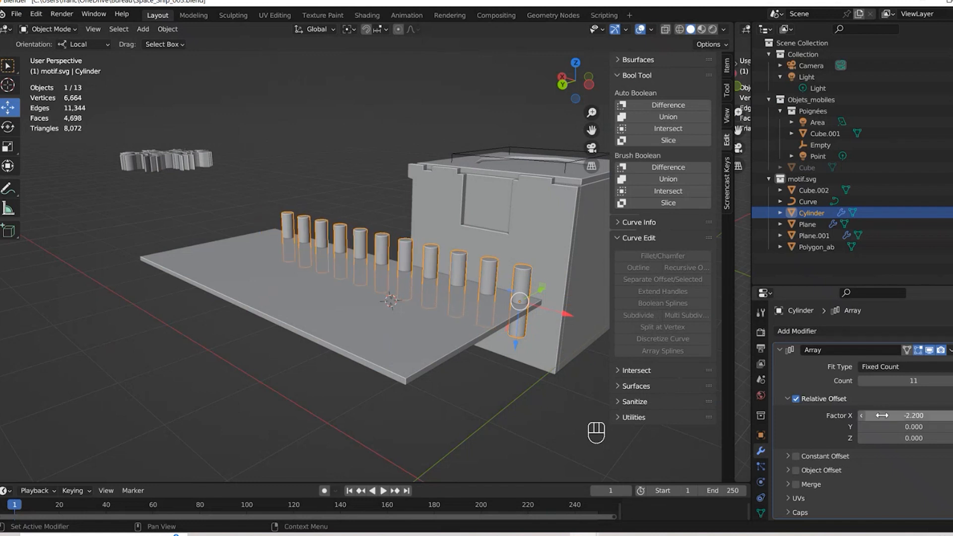
Set the cylinder array's count to 10 and its relative X offset factor to -2.7
left_click(863, 381)
left_click_drag(878, 415, 850, 414)
middle_click_drag(442, 288, 571, 209)
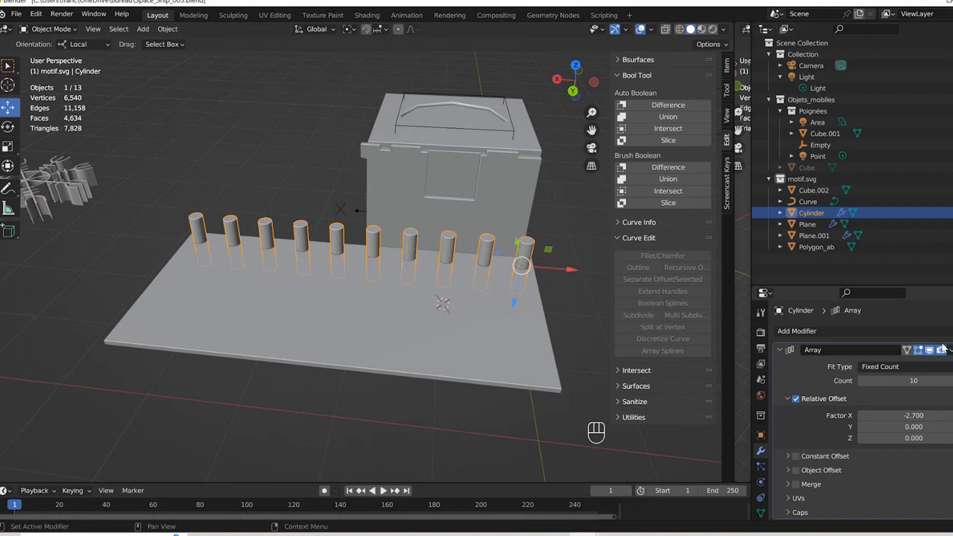
Add a second Array modifier to the cylinder row with relative offset factors of 0 on X and -2.5 on Y
left_click(779, 350)
left_click(814, 332)
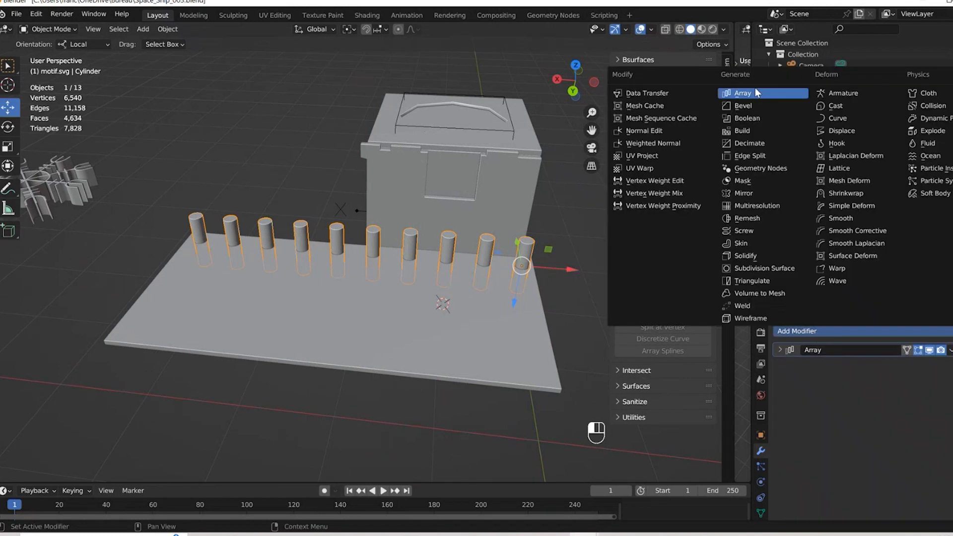
left_click(756, 88)
left_click_drag(898, 442, 861, 442)
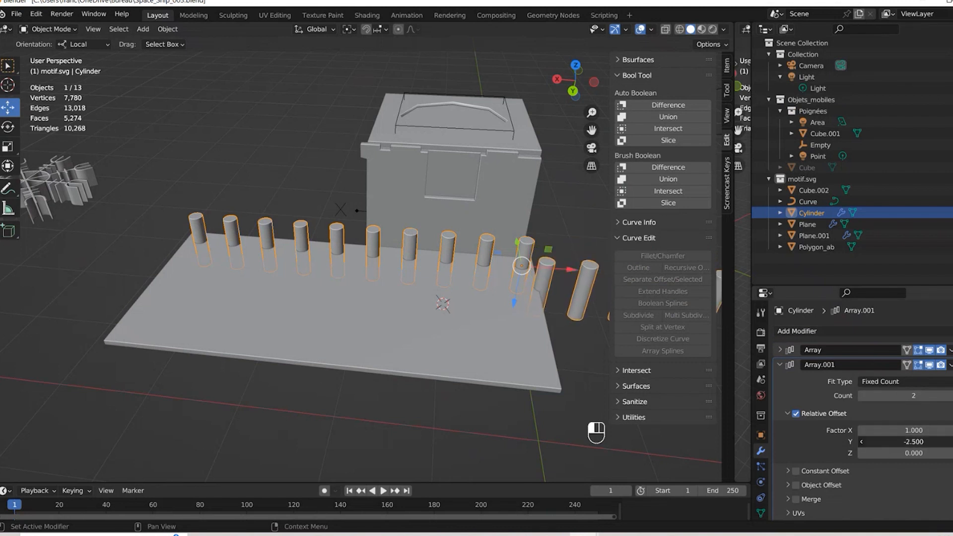
left_click(897, 431)
type("0")
key("Return")
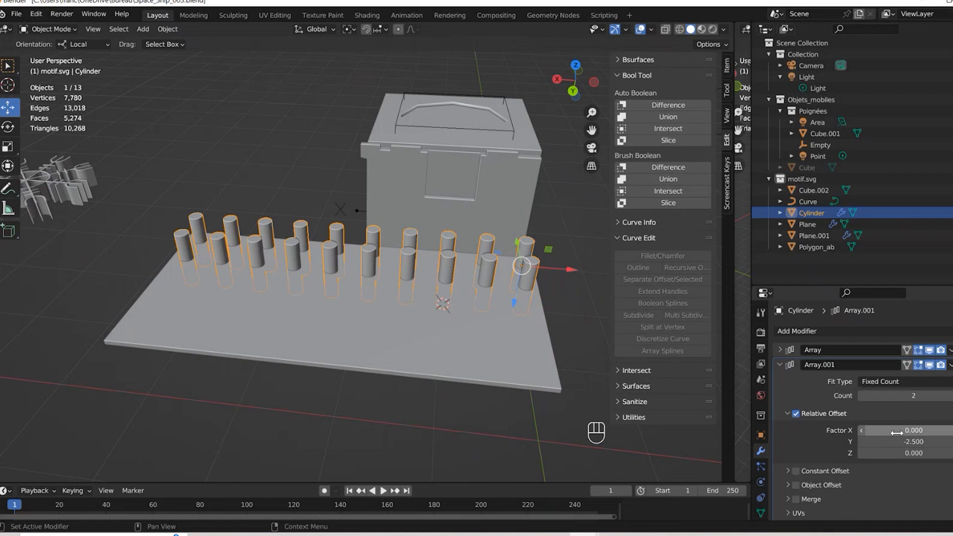
Set the second array's count to 5 so the cylinder rows cover the plank's whole width
middle_click_drag(450, 284, 319, 276)
left_click(951, 396)
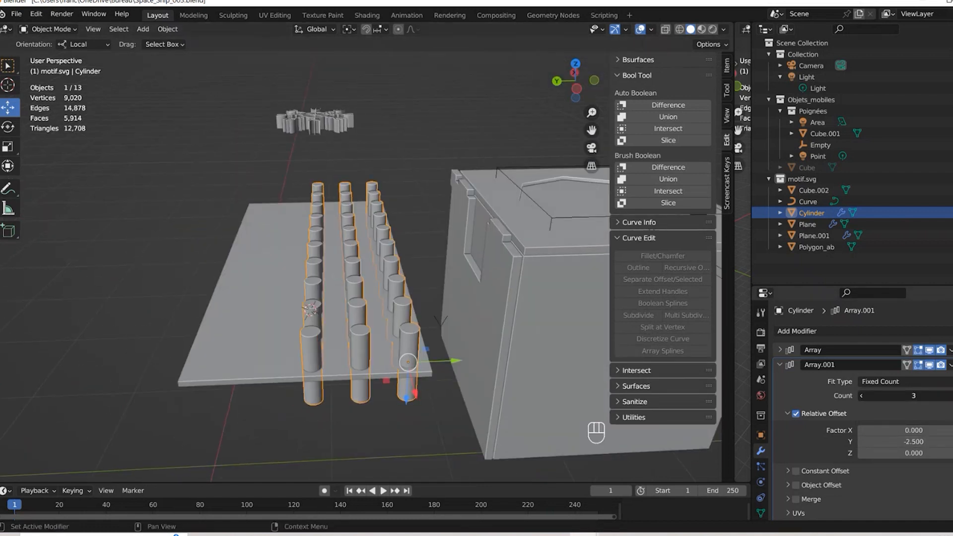
left_click(951, 395)
left_click(951, 395)
middle_click_drag(171, 251, 351, 243)
middle_click_drag(435, 295, 510, 264)
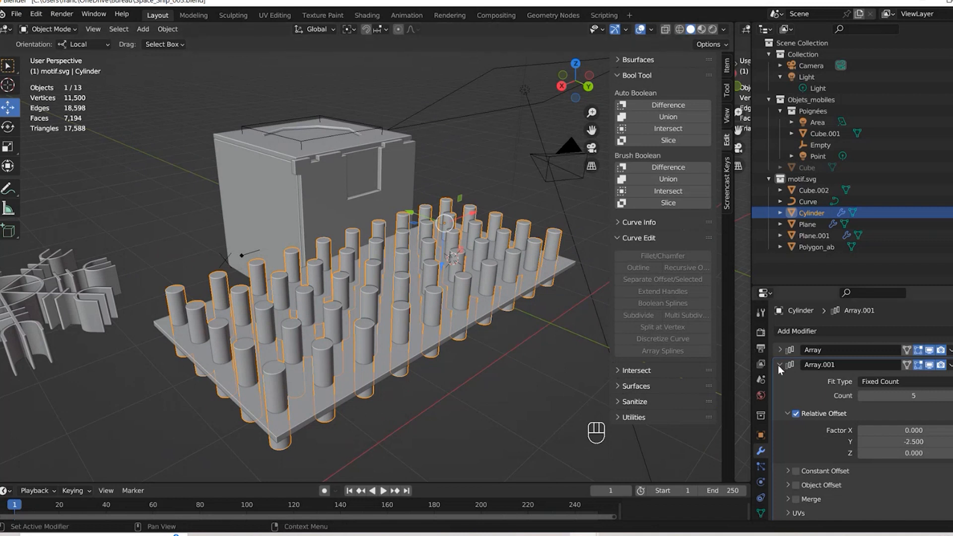
Cut the cylinder grid out of the long plank with a Bool Tool brush difference
left_click(569, 270, "shift")
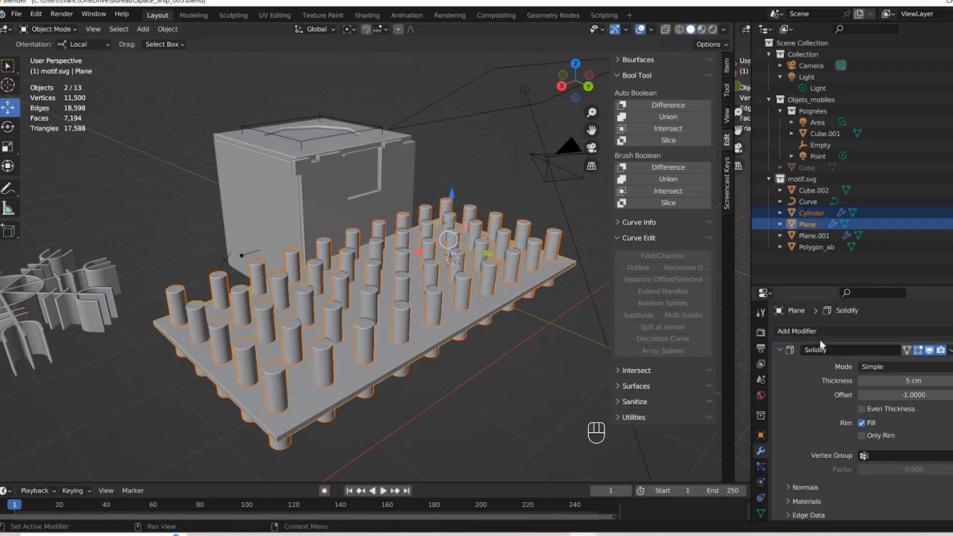
left_click(662, 169)
mouse_move(577, 250)
middle_mouse_down()
mouse_move(491, 275)
mouse_move(487, 334)
mouse_move(479, 267)
mouse_move(525, 258)
middle_mouse_up()
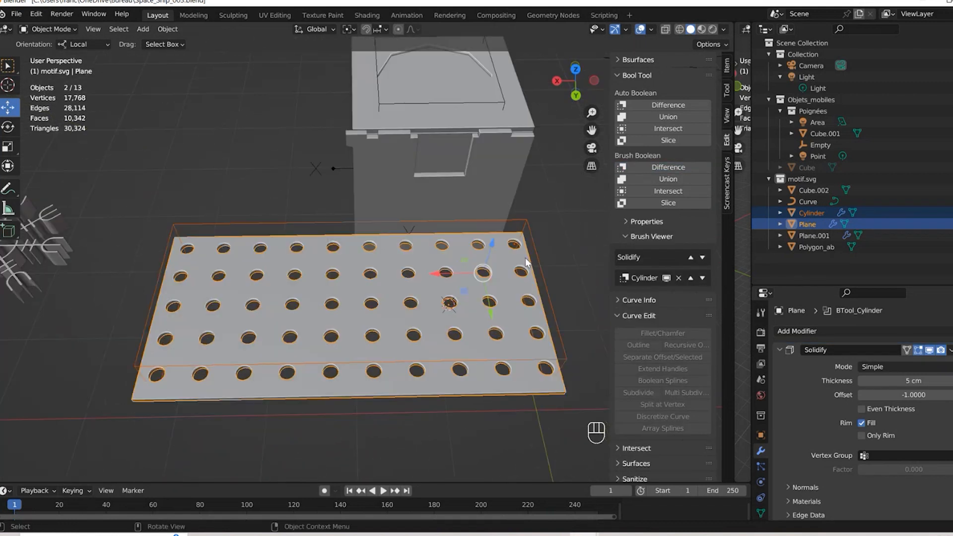
Collapse the plank's Solidify and boolean modifier settings and add an Array modifier to the perforated plank
left_click(779, 349)
left_click(778, 365)
left_click(778, 365)
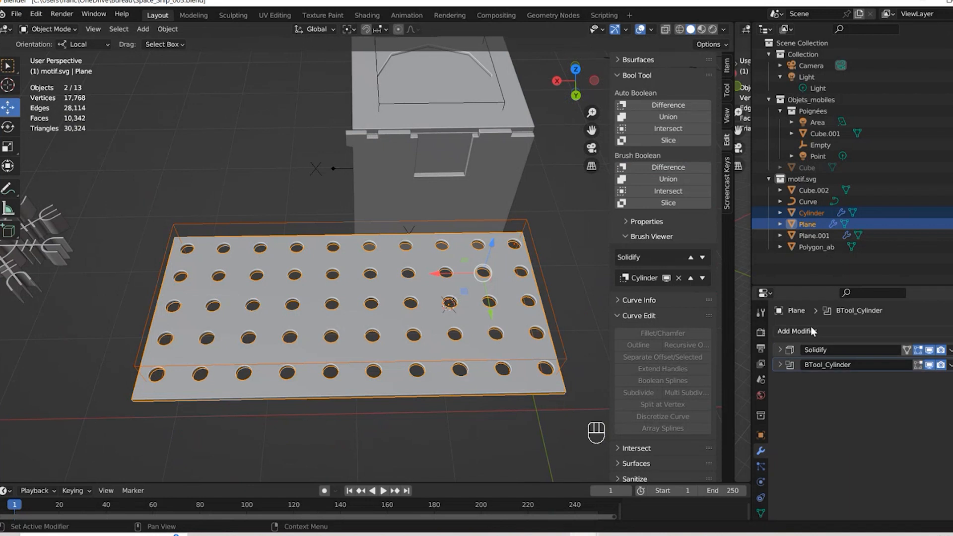
left_click(797, 331)
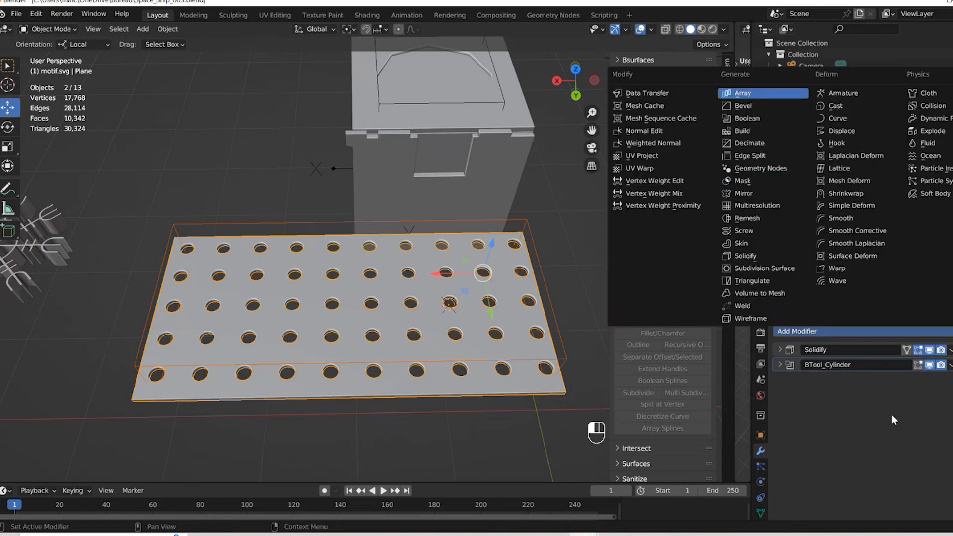
left_click(743, 93)
middle_click_drag(501, 347, 380, 328)
scroll(487, 343, "down", 4)
Try repeating the perforated plank along X by raising its array count to 5
left_click(952, 411)
left_click(952, 411)
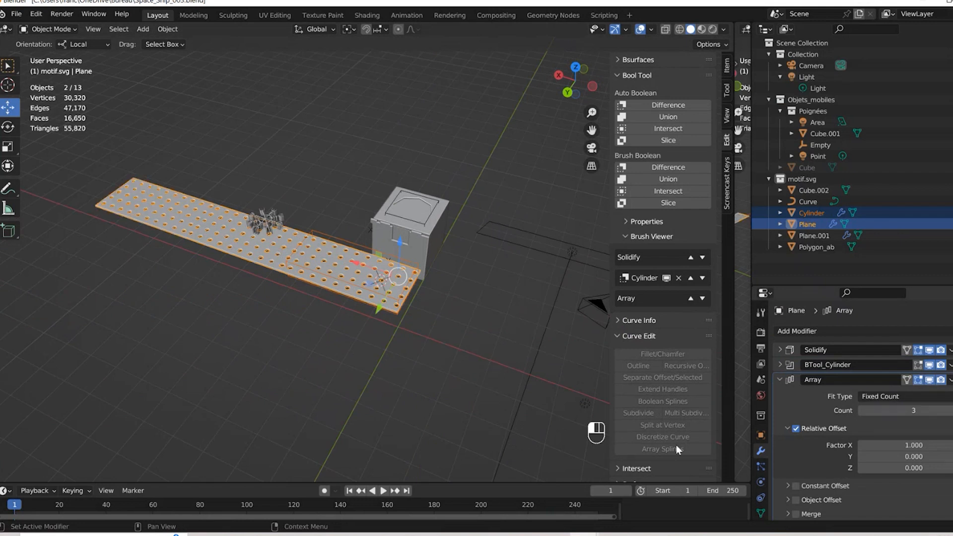
middle_click_drag(209, 271, 158, 232)
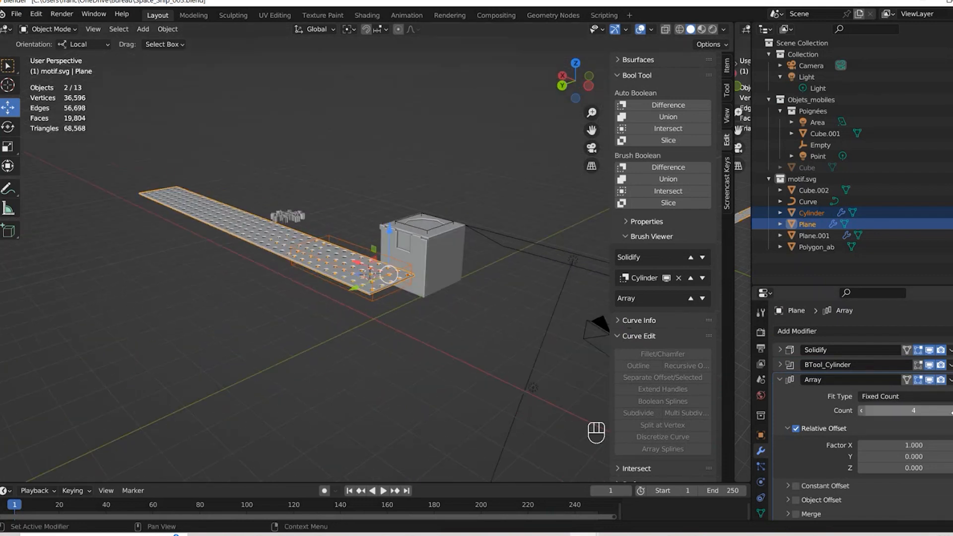
left_click(951, 411)
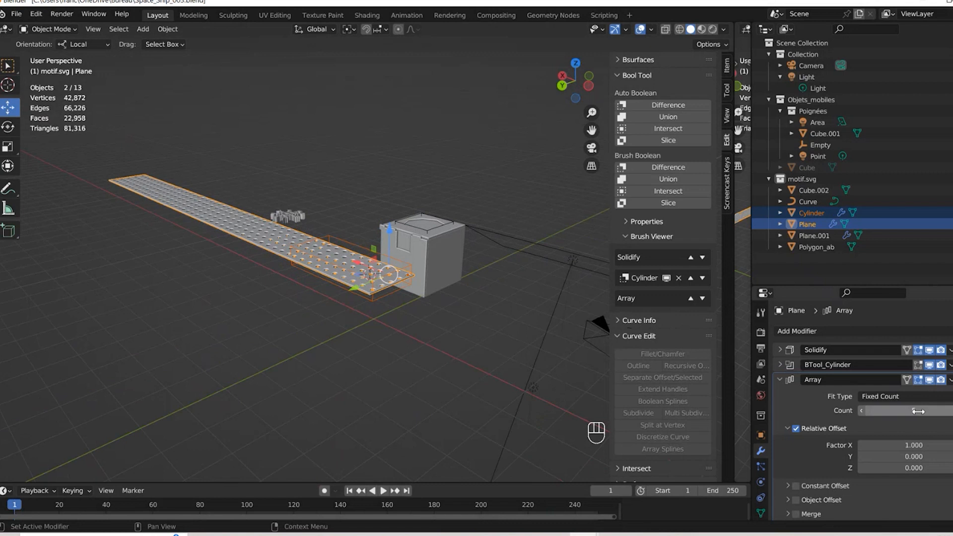
middle_click_drag(223, 245, 284, 265)
scroll(287, 249, "up", 2)
scroll(318, 257, "down", 2)
scroll(318, 257, "up", 1)
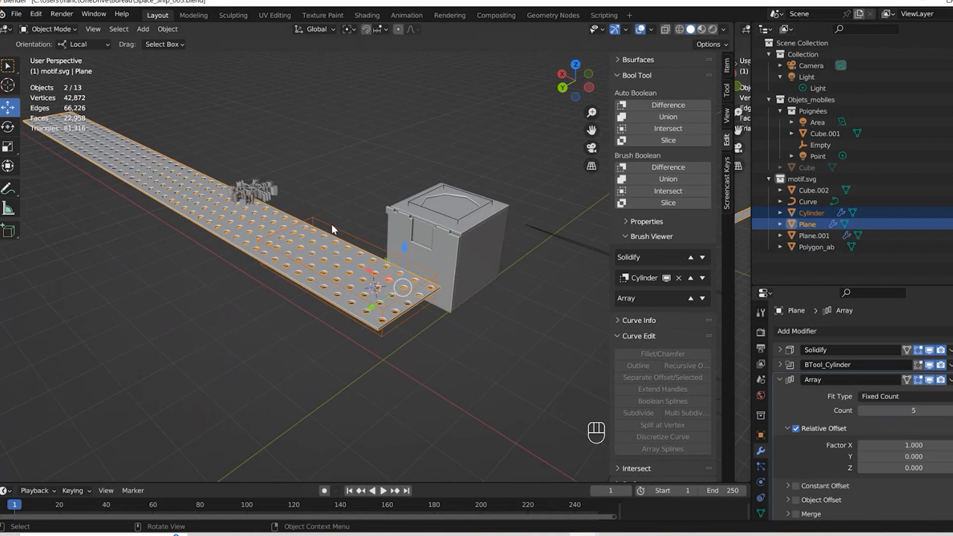
Reduce the perforated plank's array count to 2, and finally to 1
left_click(916, 411)
type("2")
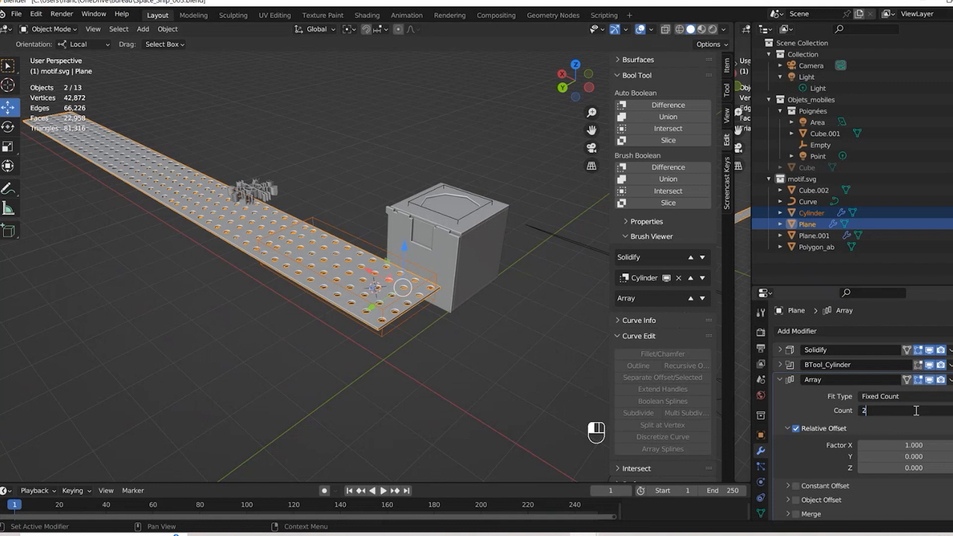
key("Return")
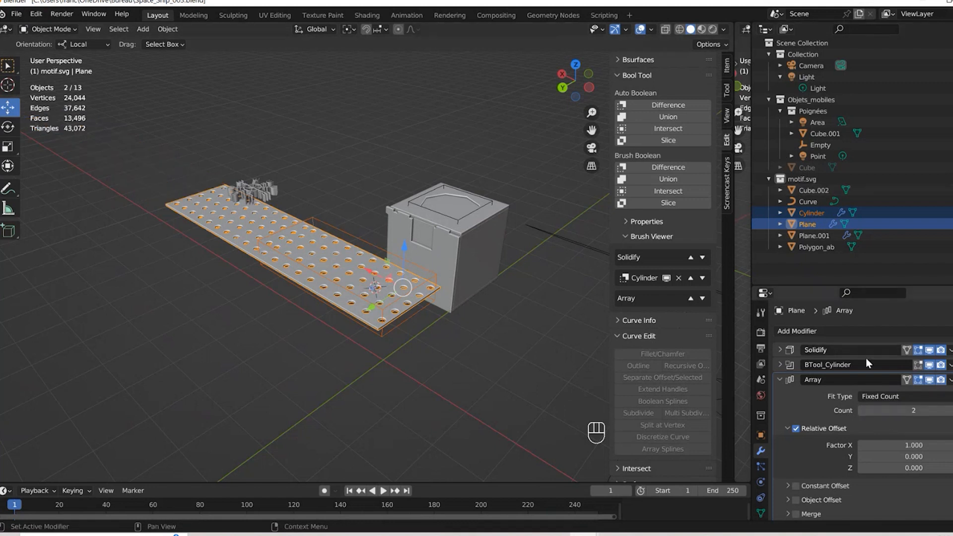
left_click(918, 410)
type("1")
key("Return")
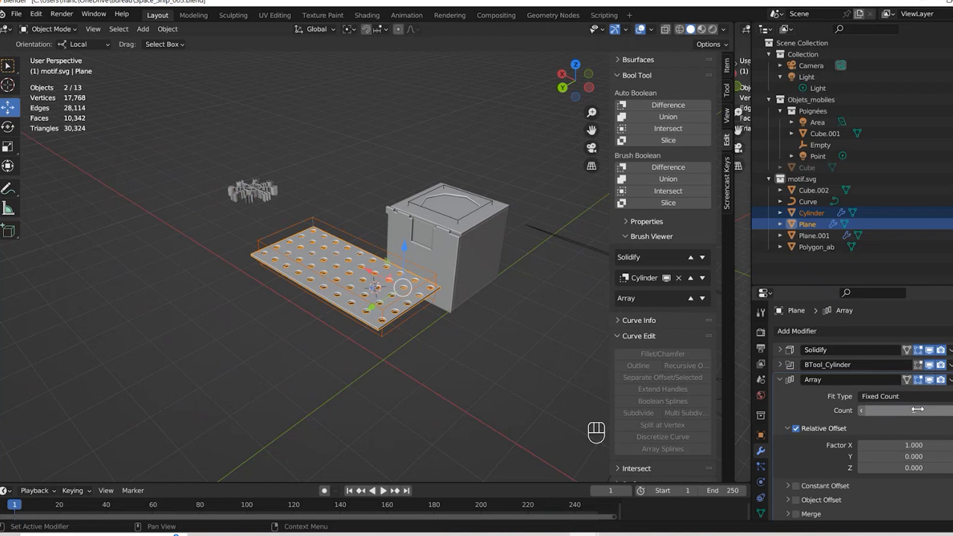
Add a Bezier curve and move it about 200 cm along its local X axis to beyond the perforated plank's end
middle_click_drag(391, 237, 472, 219)
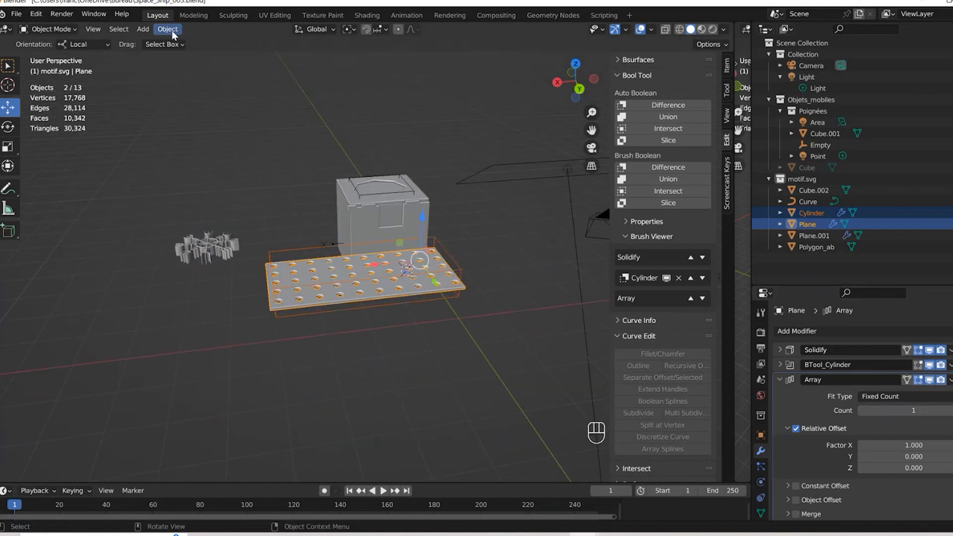
left_click(148, 28)
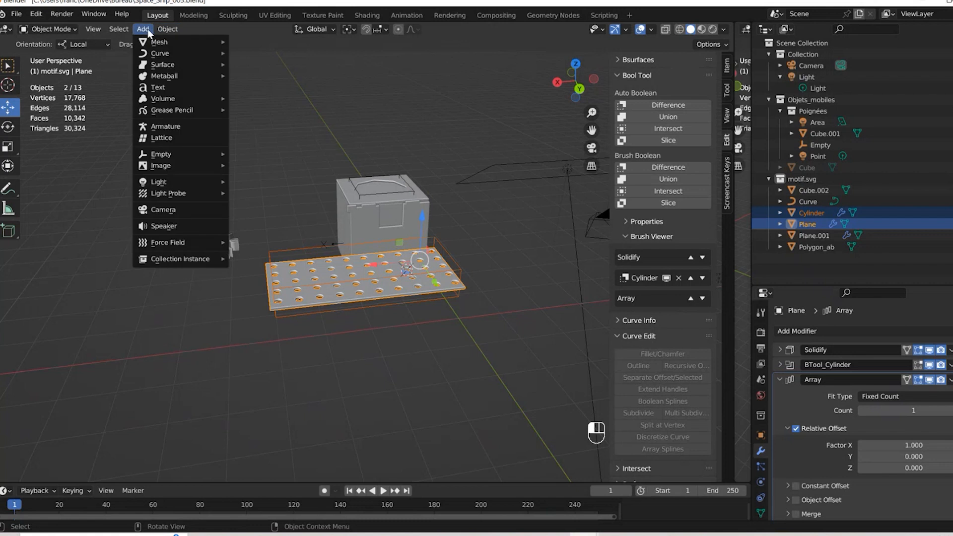
mouse_move(156, 54)
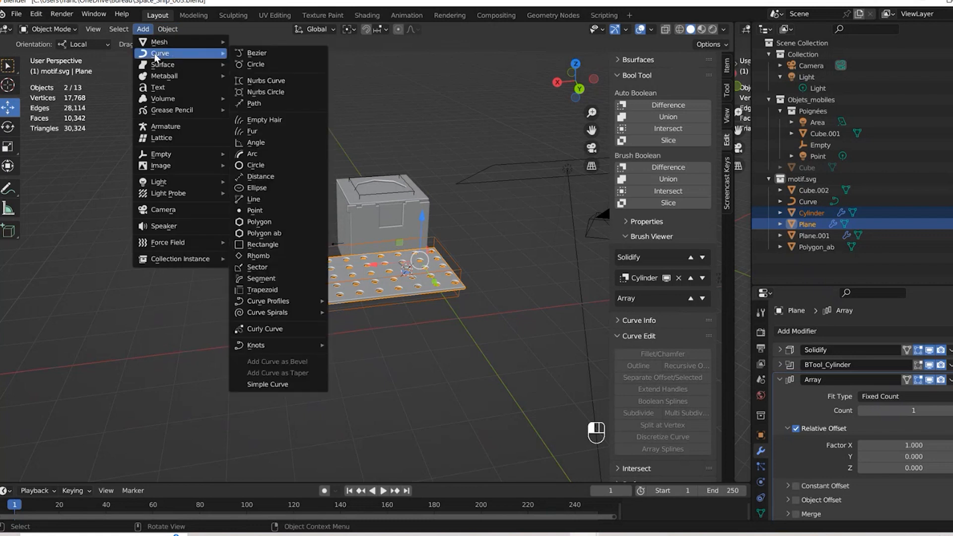
left_click(255, 53)
left_click_drag(359, 273, 442, 265)
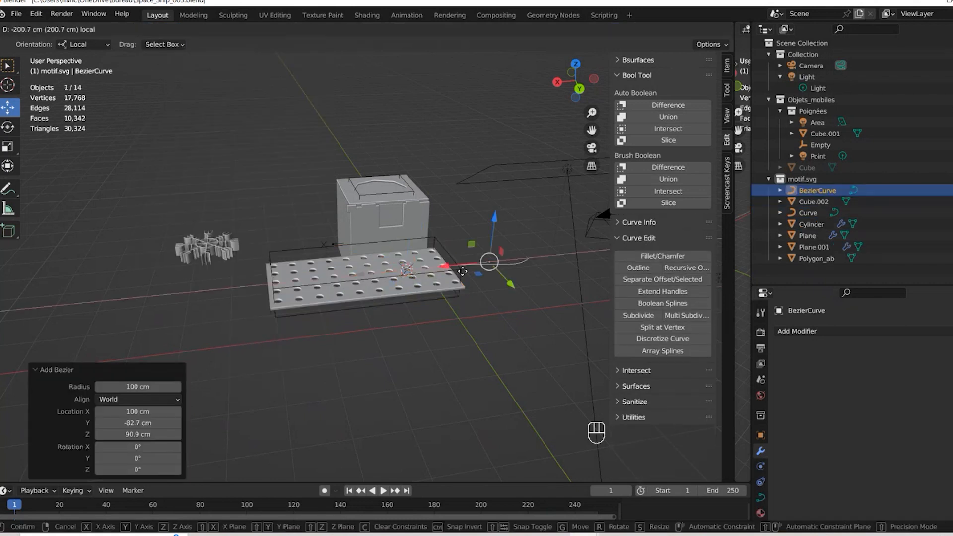
Reshape the Bezier curve in Edit Mode so its far end sweeps upward, finishing by raising the end point 82.406 cm along Z
middle_click_drag(484, 248, 364, 278, "shift")
scroll(365, 282, "up", 3)
left_click(49, 28)
left_click(69, 53)
left_click_drag(411, 218, 522, 349)
left_click_drag(439, 265, 457, 164)
left_click_drag(373, 196, 439, 236)
left_click_drag(426, 171, 434, 226)
left_click_drag(405, 147, 462, 197)
left_click_drag(407, 178, 486, 225)
left_click_drag(407, 205, 478, 199)
left_click_drag(525, 152, 535, 87)
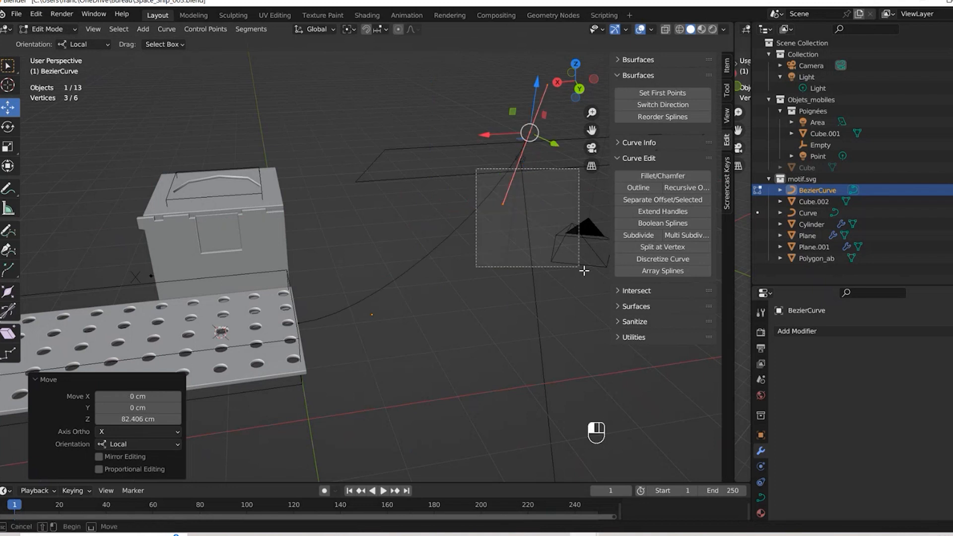
Lower the inner handle of the curve's raised end point and shift it -28.465 cm along X
left_click_drag(477, 169, 576, 263)
left_click_drag(507, 173, 517, 237)
left_click_drag(457, 266, 477, 263)
Flatten the whole Bezier curve by scaling all its control points to 0 along Y, and return to Object Mode
scroll(389, 242, "down", 5)
middle_click_drag(389, 242, 474, 220)
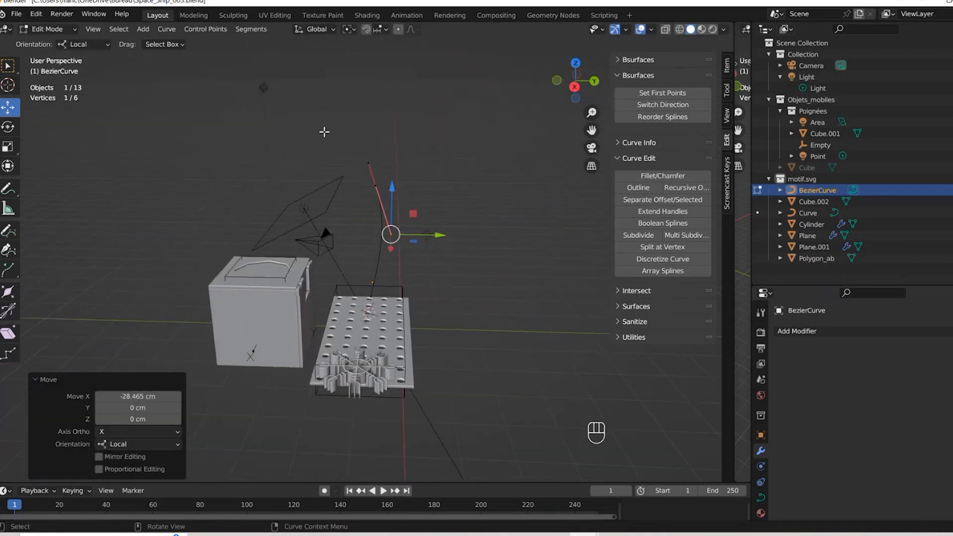
left_click_drag(324, 132, 502, 463)
key("s")
key("y")
key("KP_0")
key("KP_Enter")
key("Tab")
Add a Curve modifier to the perforated plank with BezierCurve as the curve object
middle_click_drag(359, 233, 362, 317)
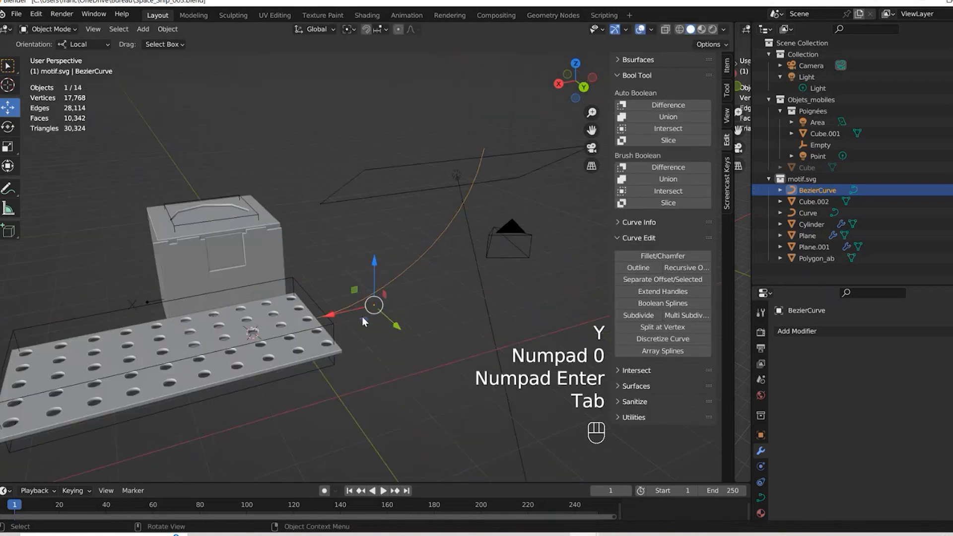
left_click(335, 346)
left_click(779, 379)
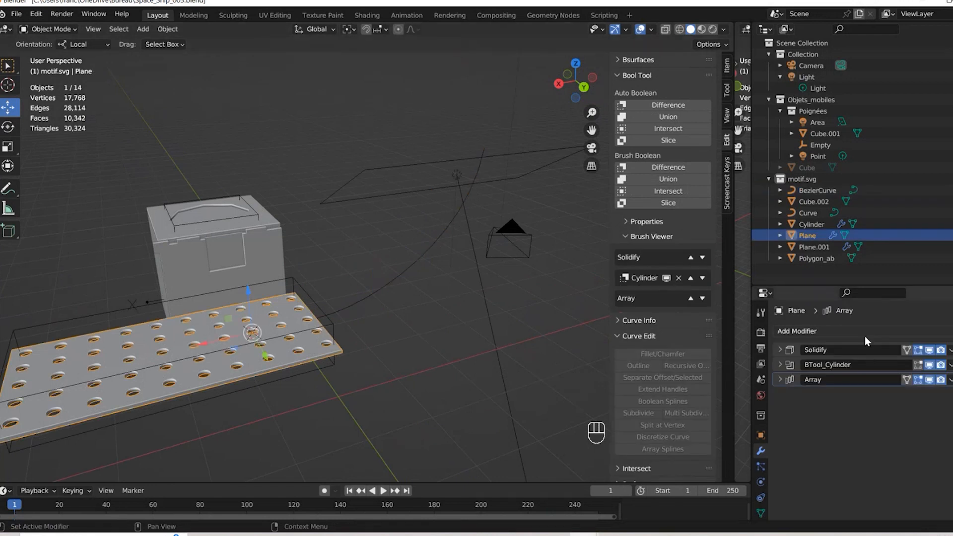
left_click(859, 331)
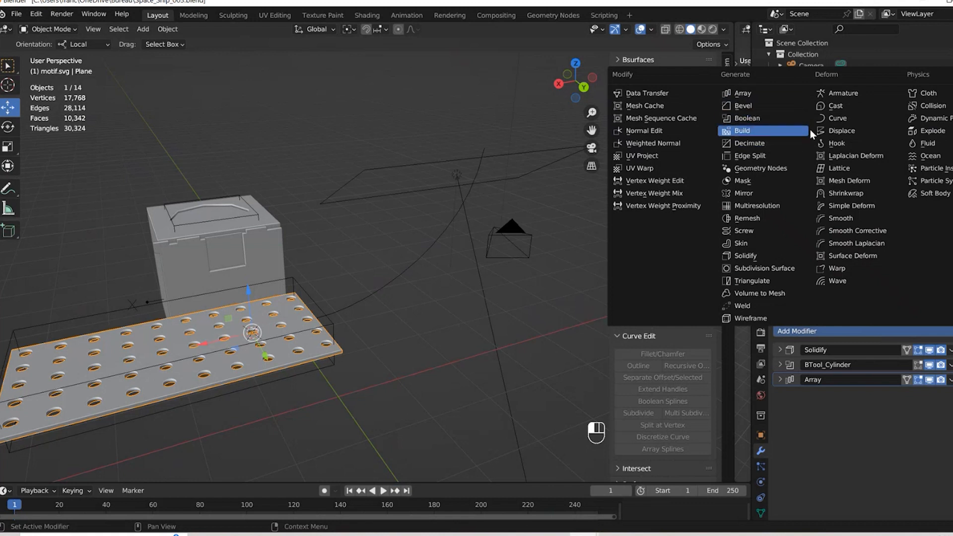
left_click(839, 118)
left_click(951, 412)
left_click(422, 252)
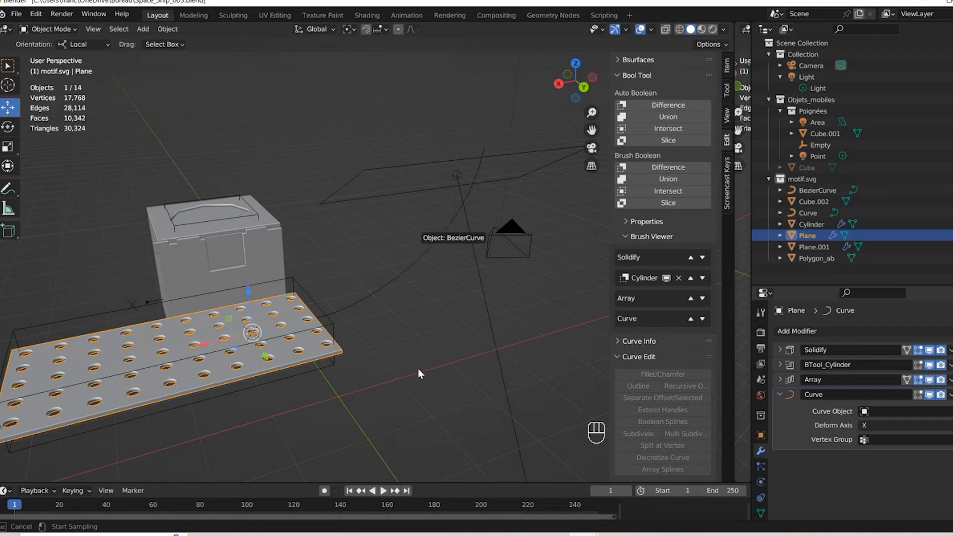
left_click(416, 424)
Turn off viewport display of the plank's Solidify, BTool_Cylinder, Array and Curve modifiers
middle_click_drag(433, 268, 332, 291)
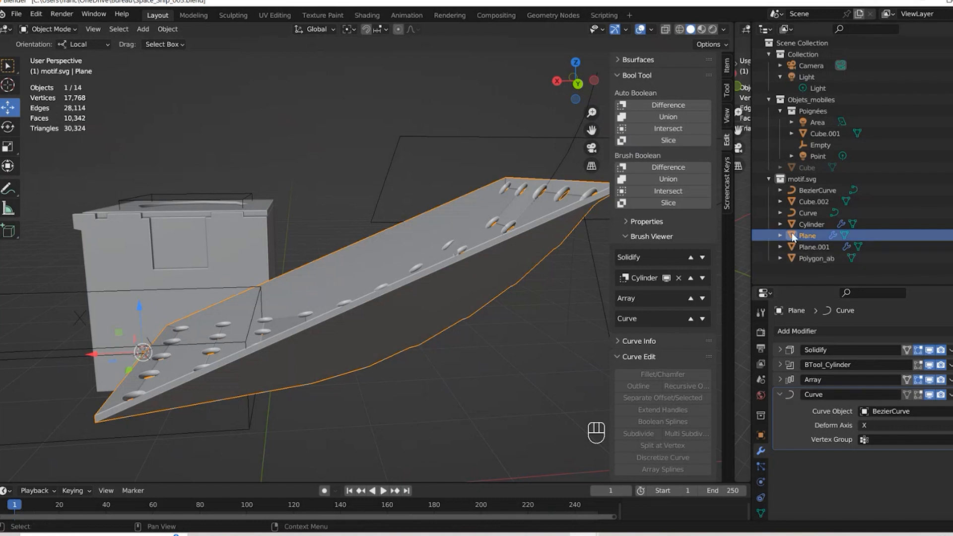
left_click(930, 350)
left_click(930, 397)
left_click(930, 395)
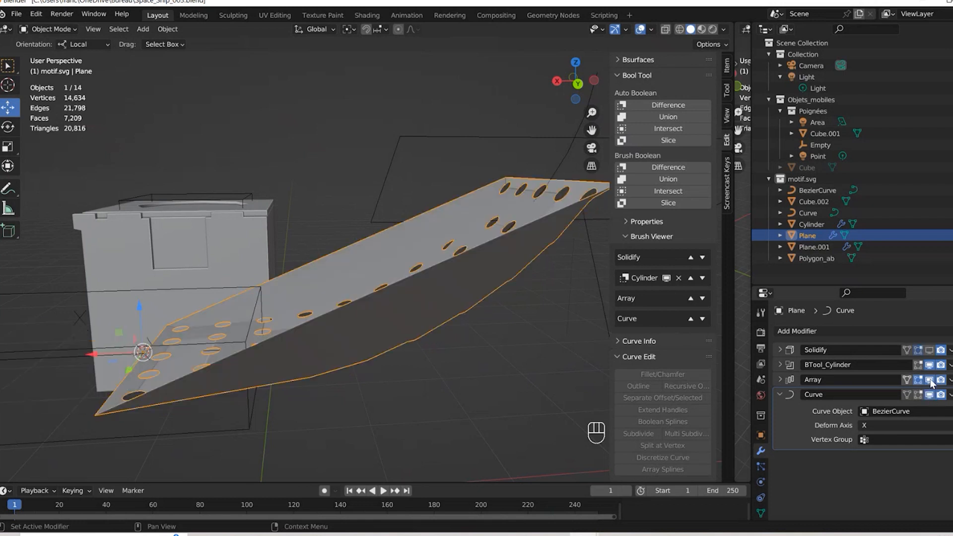
left_click(930, 380)
left_click(932, 368)
left_click(930, 395)
Put the flat plank into Edit Mode
scroll(311, 257, "down", 2)
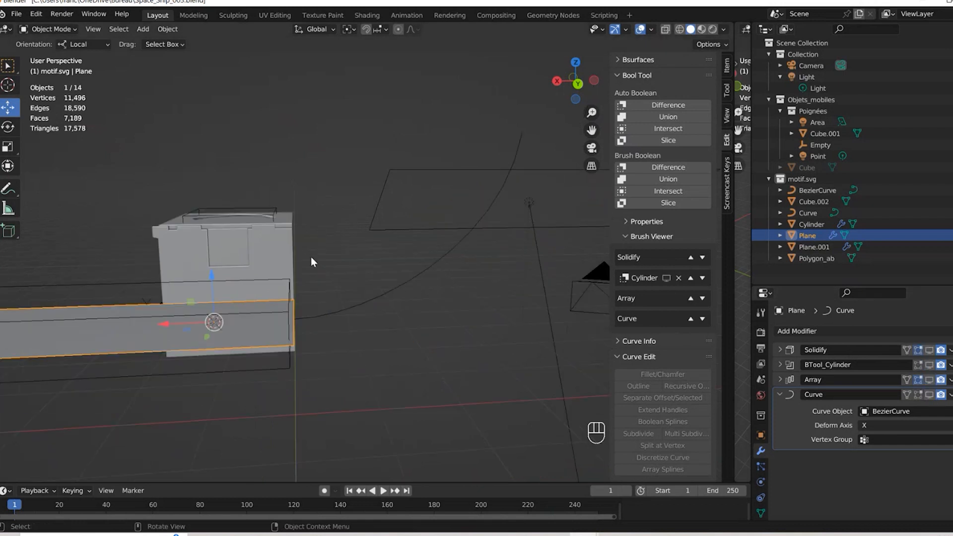
middle_click_drag(311, 258, 321, 285)
scroll(321, 285, "down", 1)
left_click(143, 29)
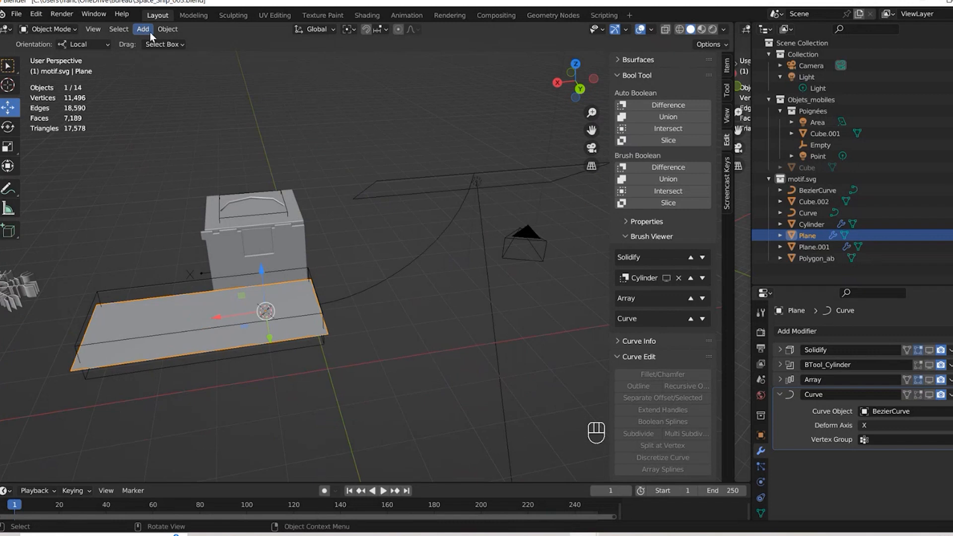
left_click(49, 29)
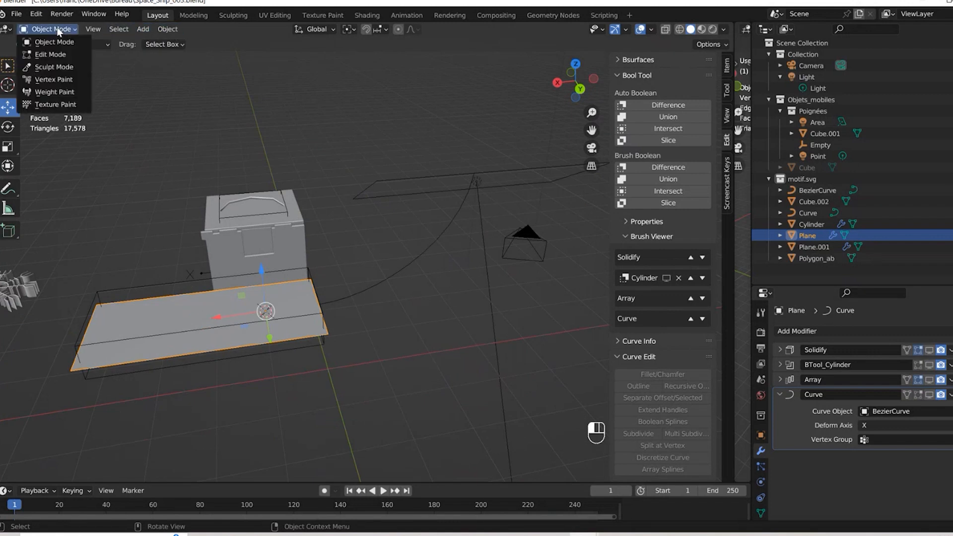
left_click(65, 56)
Try to apply Subdivide Edge-Ring to the plank with its whole face selected
left_click(109, 29)
left_click(187, 315)
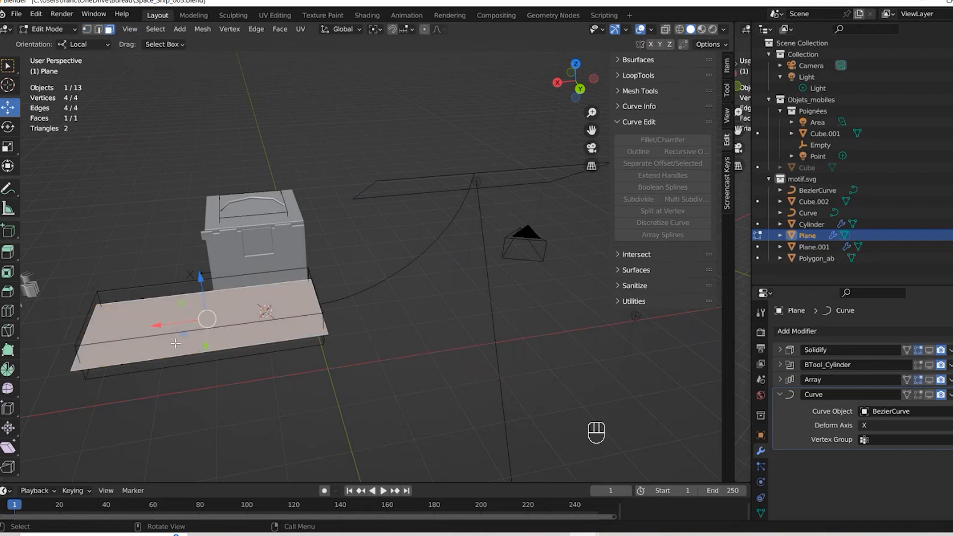
left_click(237, 31)
mouse_move(256, 29)
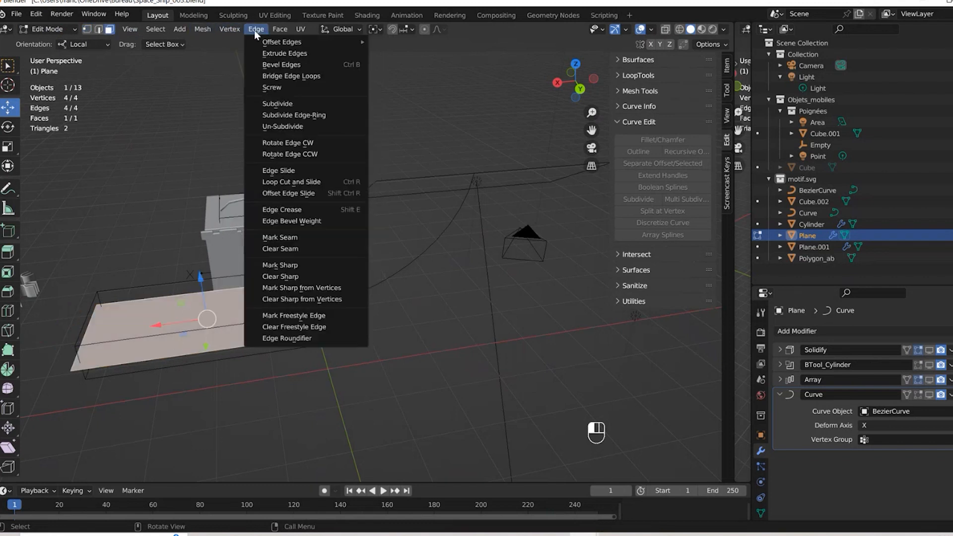
left_click(299, 117)
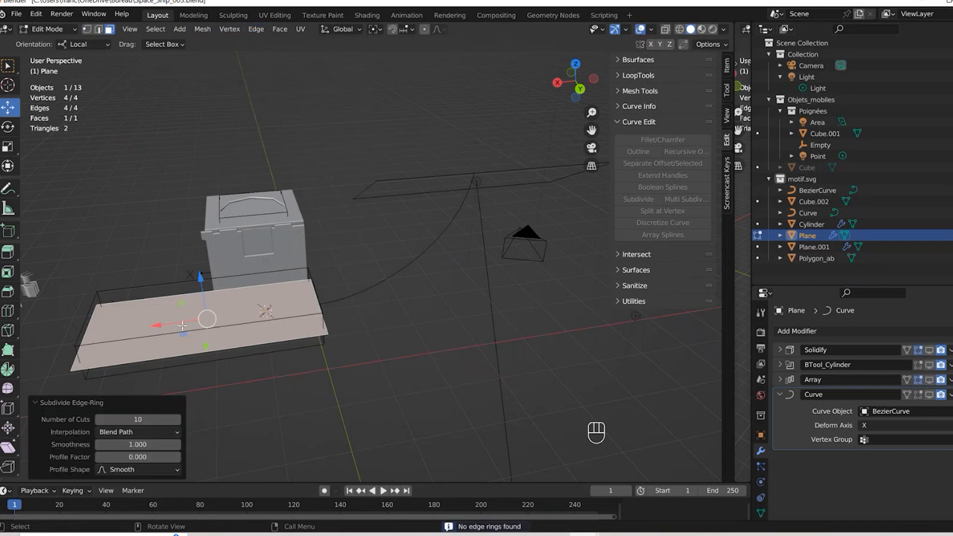
Select the plank's two long edges as an edge ring and subdivide them with 28 cuts
left_click(99, 29)
left_click(149, 382, "ctrl+alt")
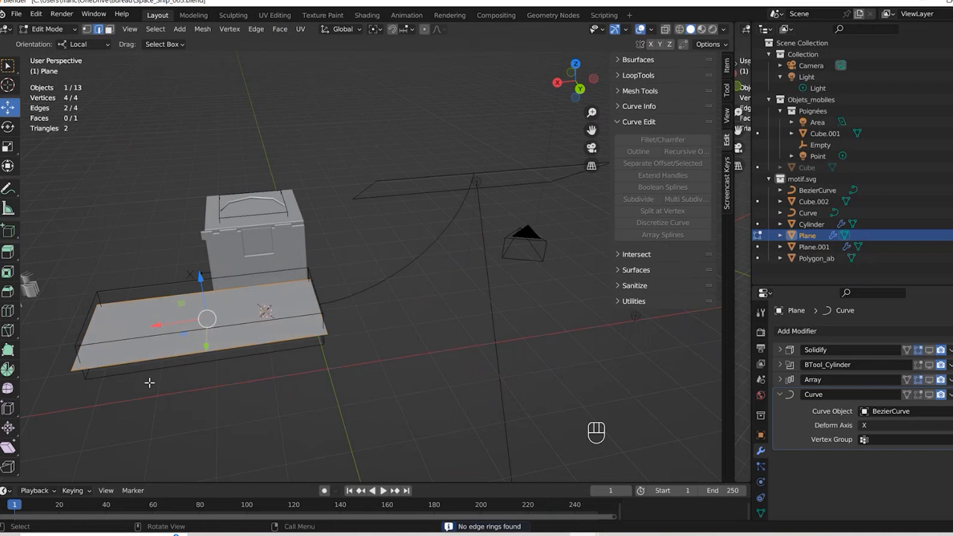
left_click(202, 29)
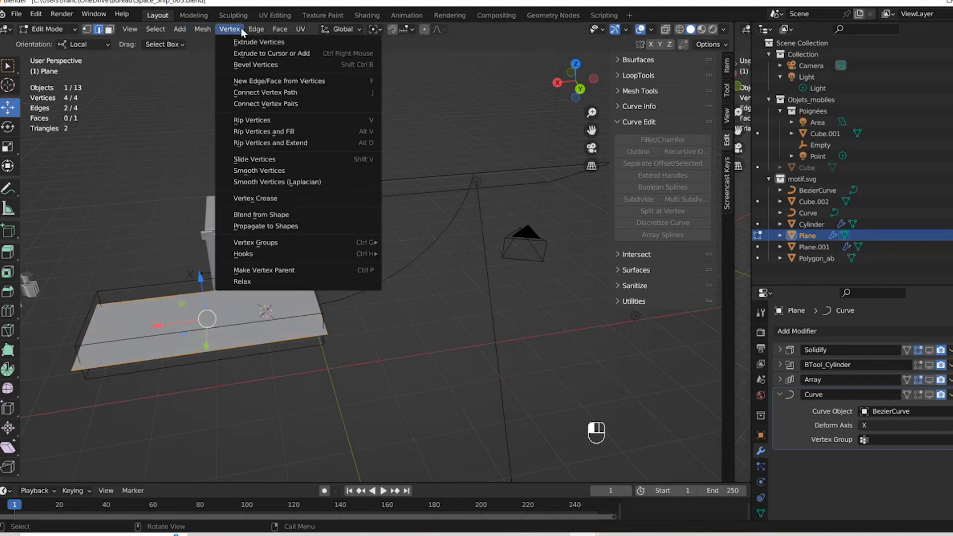
mouse_move(257, 29)
left_click(278, 116)
left_click_drag(138, 419, 169, 420)
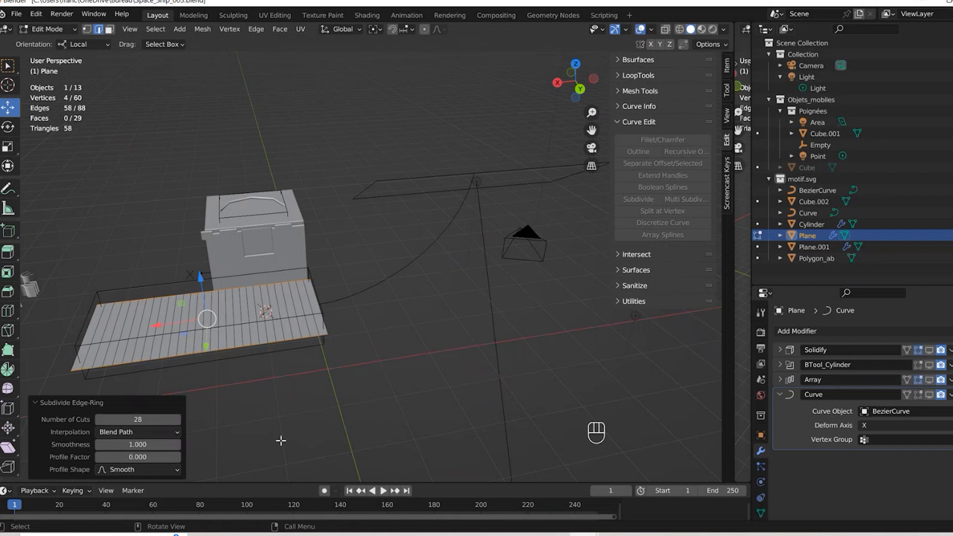
Return to Object Mode and turn viewport display back on for the plank's Solidify, boolean, Array and Curve modifiers
left_click(69, 28)
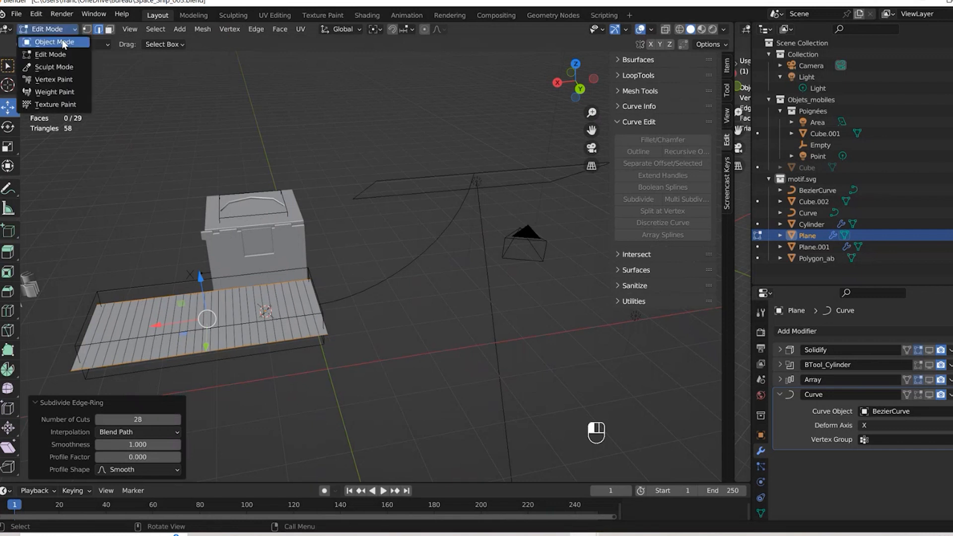
left_click(57, 40)
left_click_drag(929, 350, 931, 394)
left_click(931, 393)
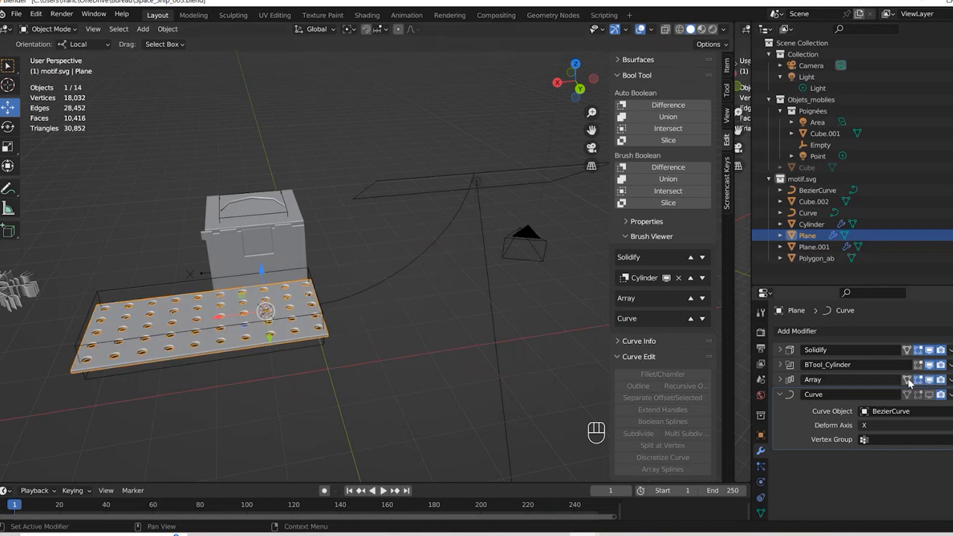
left_click(930, 394)
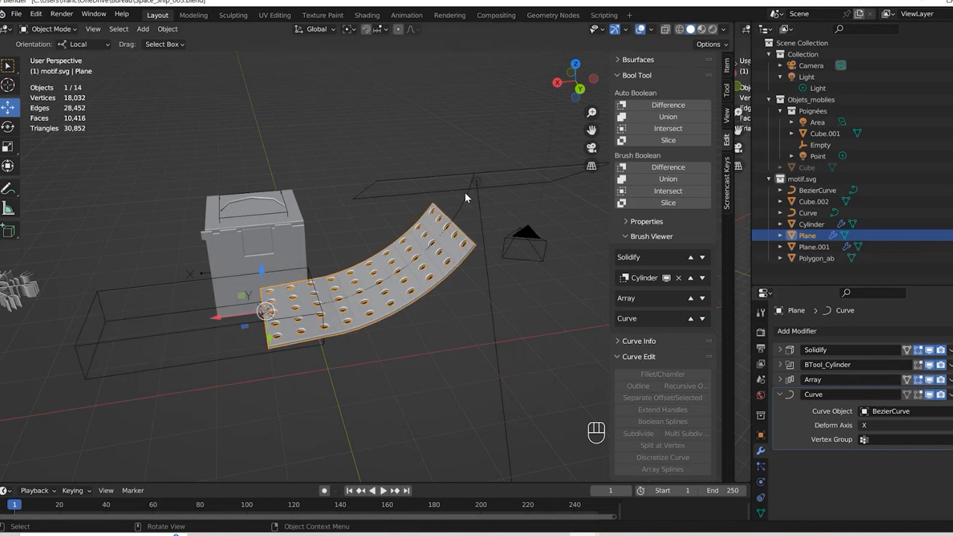
Slide the bent plank along the curve on X and move the cylinder cutter grid 83.757 cm along its local X to match
middle_click_drag(345, 291, 341, 285)
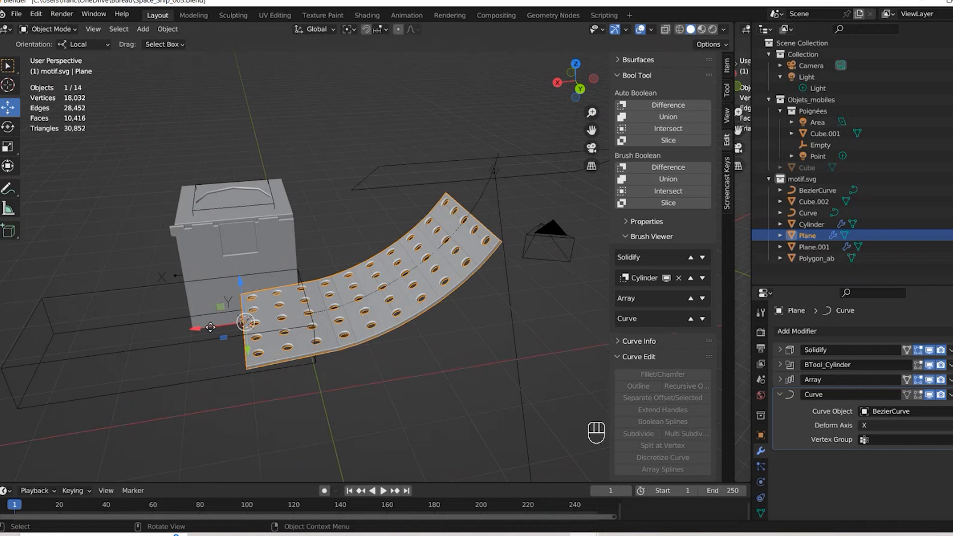
left_click_drag(218, 326, 254, 321)
left_click(234, 335)
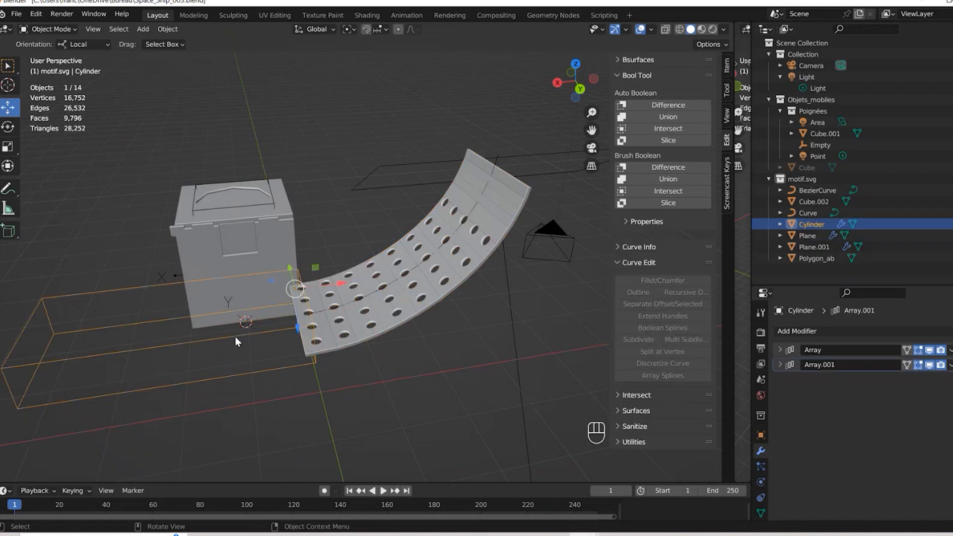
key("g")
left_click_drag(358, 281, 386, 276)
left_click(364, 320)
middle_click_drag(364, 320, 366, 142)
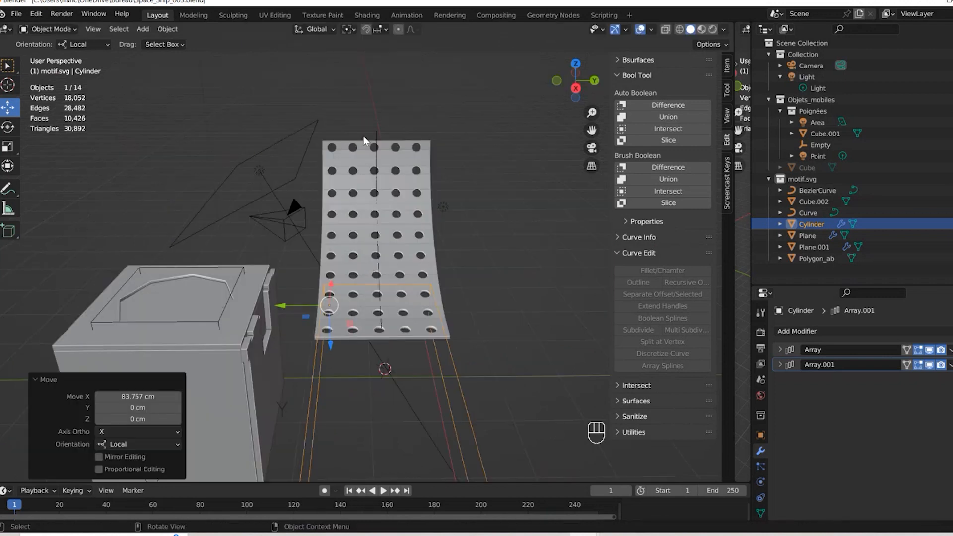
middle_click_drag(352, 239, 272, 287)
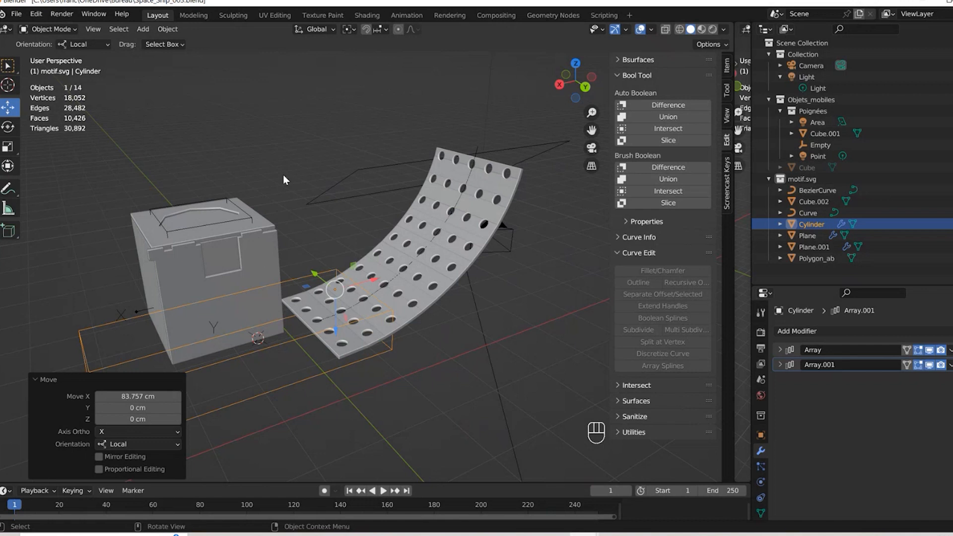
mouse_move(555, 535)
left_click(606, 472)
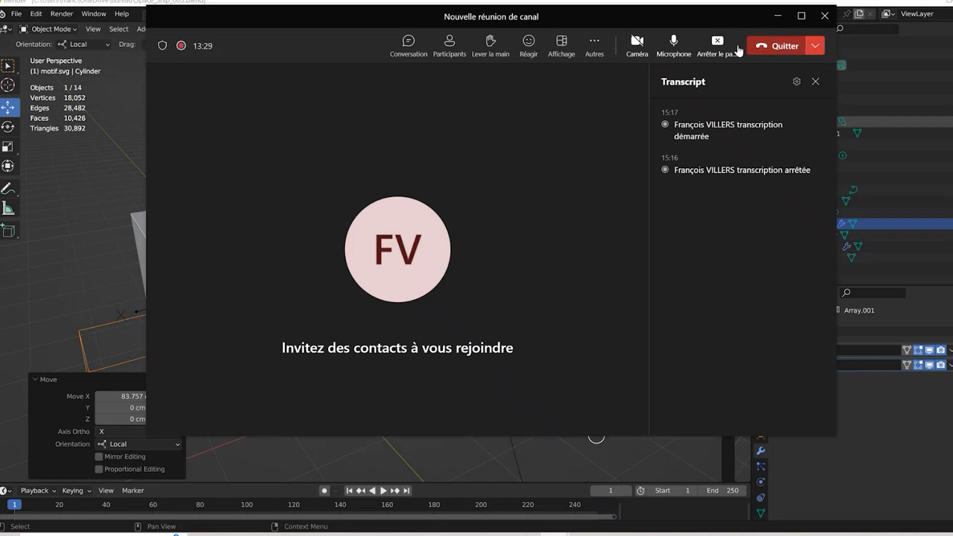